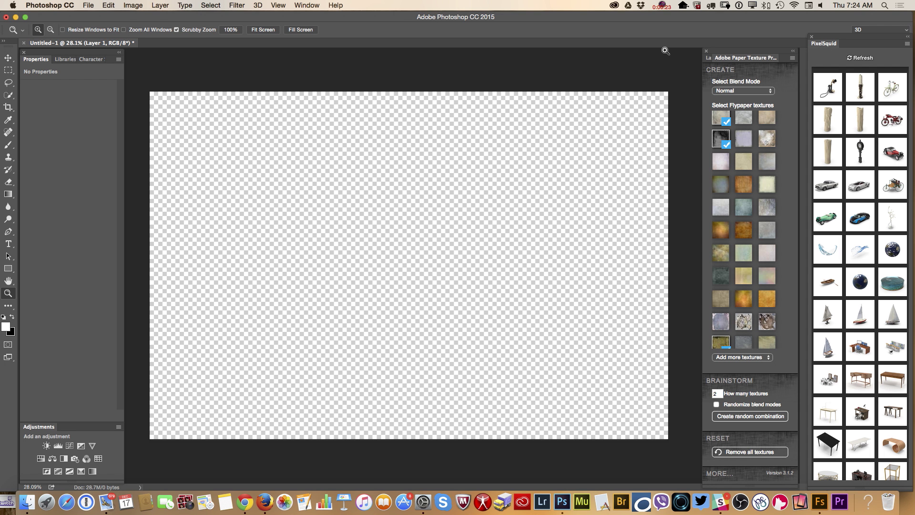
Step: Switch to Chrome, look over the PixelSquid home page and open its Learn section of tips and plug-in articles
{"action": "left_click", "coordinate": [245, 501]}
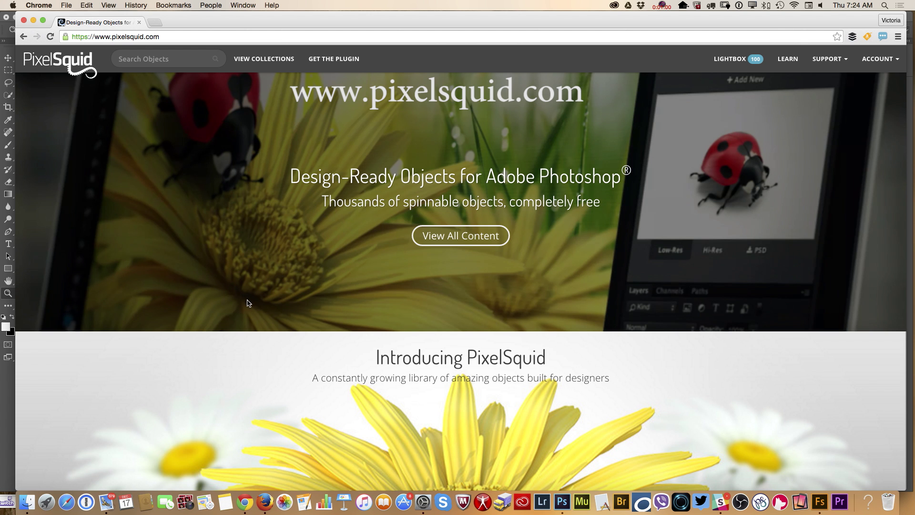
{"action": "scroll", "coordinate": [247, 303], "scroll_direction": "down", "scroll_amount": 5}
{"action": "scroll", "coordinate": [248, 302], "scroll_direction": "down", "scroll_amount": 1}
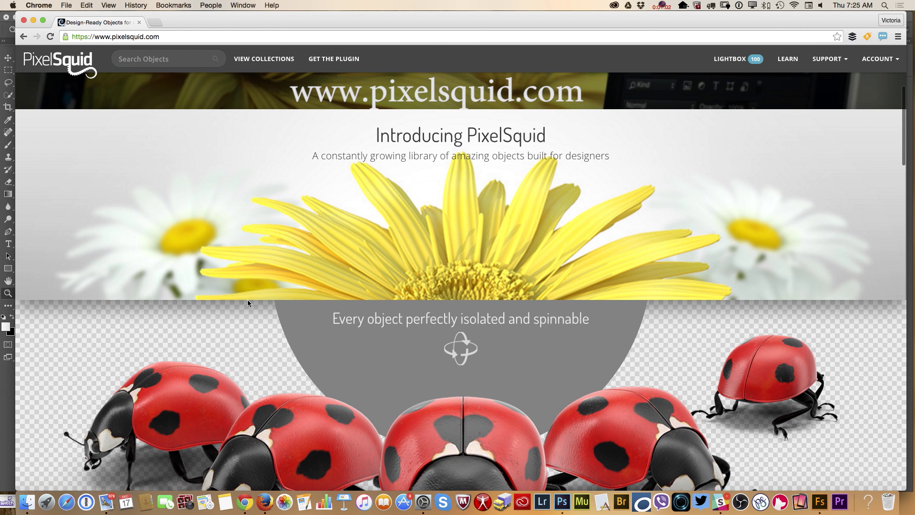
{"action": "scroll", "coordinate": [248, 303], "scroll_direction": "down", "scroll_amount": 1}
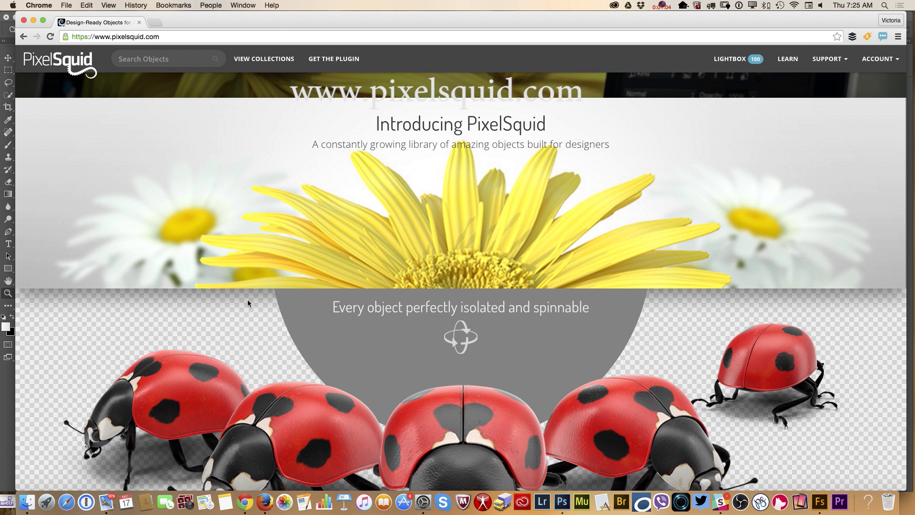
{"action": "scroll", "coordinate": [247, 304], "scroll_direction": "down", "scroll_amount": 2}
{"action": "scroll", "coordinate": [247, 303], "scroll_direction": "up", "scroll_amount": 5}
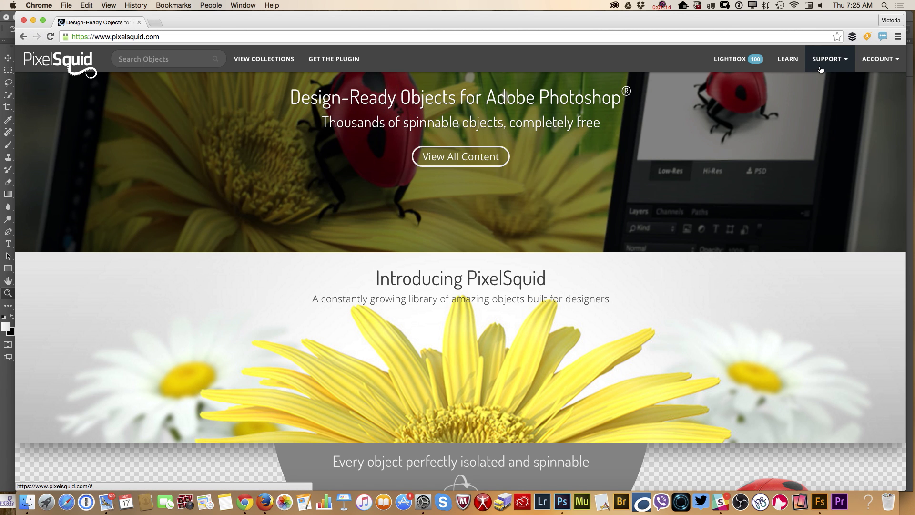
{"action": "left_click", "coordinate": [783, 60]}
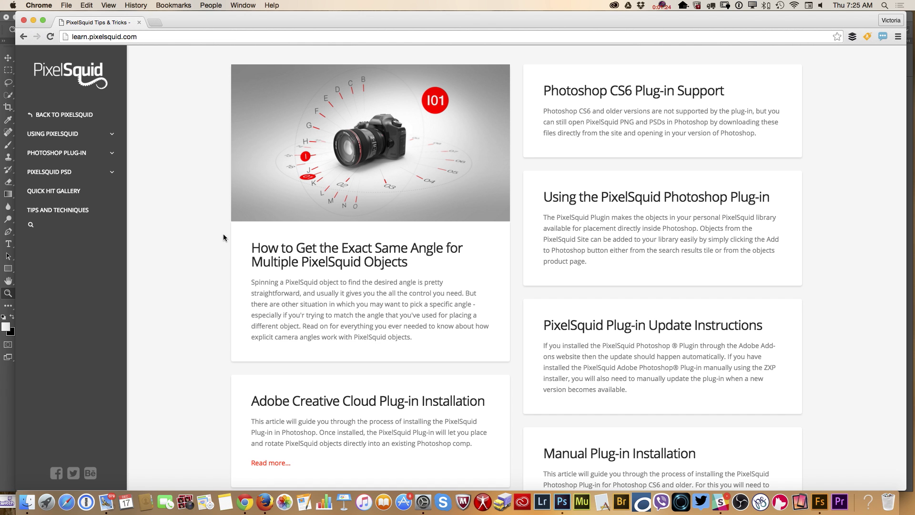
Step: Switch to Photoshop and browse the thumbnails of saved objects in the PixelSquid library
{"action": "left_click", "coordinate": [562, 501]}
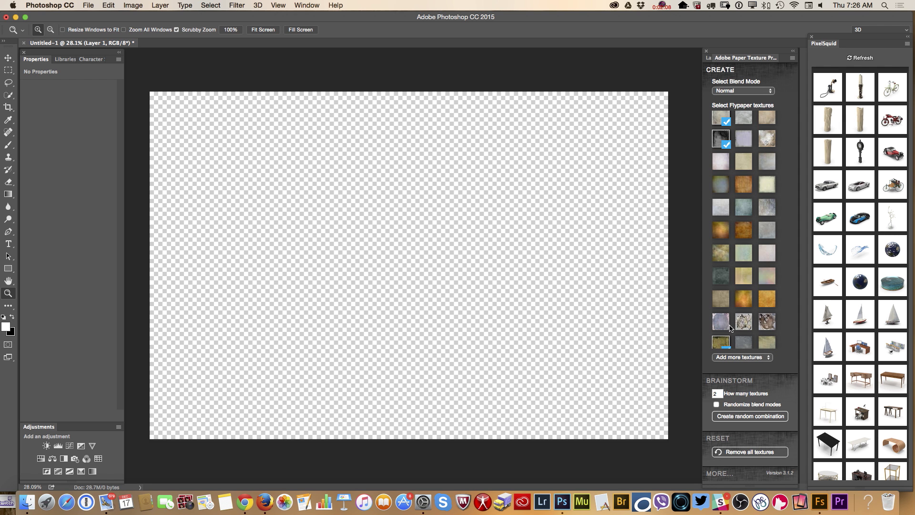
{"action": "scroll", "coordinate": [839, 318], "scroll_direction": "down", "scroll_amount": 1}
{"action": "scroll", "coordinate": [840, 318], "scroll_direction": "down", "scroll_amount": 10}
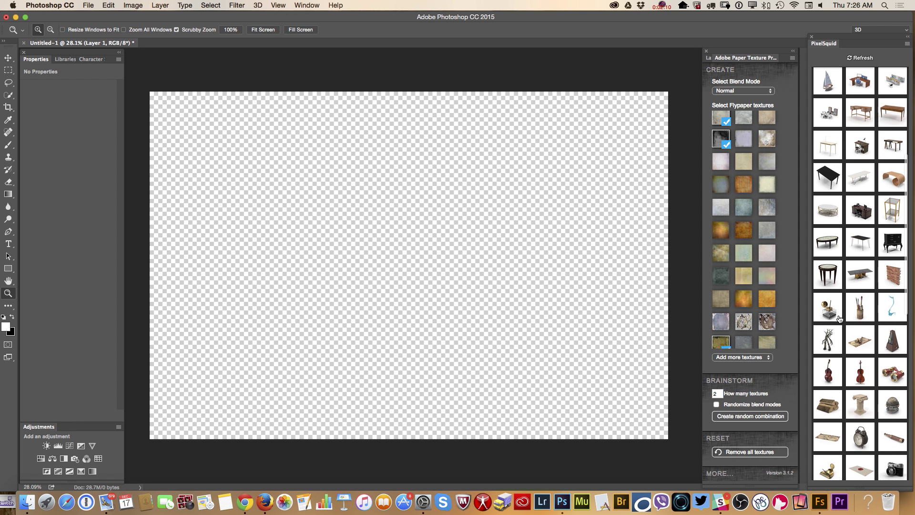
{"action": "scroll", "coordinate": [840, 319], "scroll_direction": "down", "scroll_amount": 6}
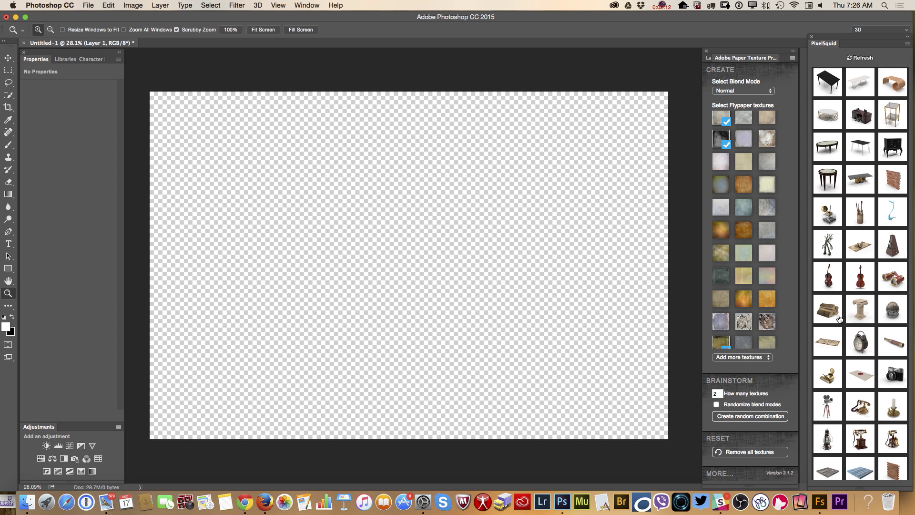
{"action": "scroll", "coordinate": [840, 319], "scroll_direction": "down", "scroll_amount": 2}
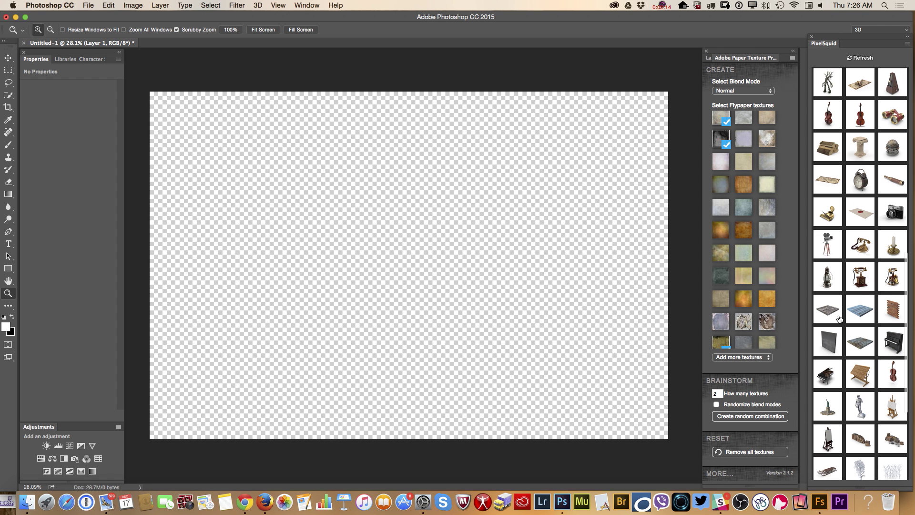
{"action": "scroll", "coordinate": [840, 319], "scroll_direction": "up", "scroll_amount": 3}
{"action": "scroll", "coordinate": [840, 318], "scroll_direction": "up", "scroll_amount": 6}
{"action": "scroll", "coordinate": [839, 319], "scroll_direction": "up", "scroll_amount": 2}
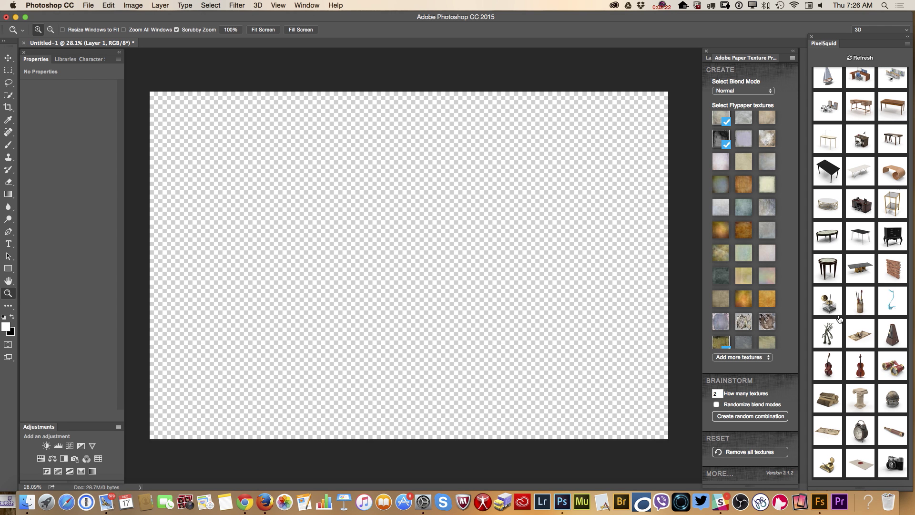
Step: Place the Ginger and Jagger Rosebush Coffee Table from the PixelSquid library and spin it to a low, front-facing angle
{"action": "mouse_move", "coordinate": [825, 207]}
{"action": "left_click", "coordinate": [826, 207]}
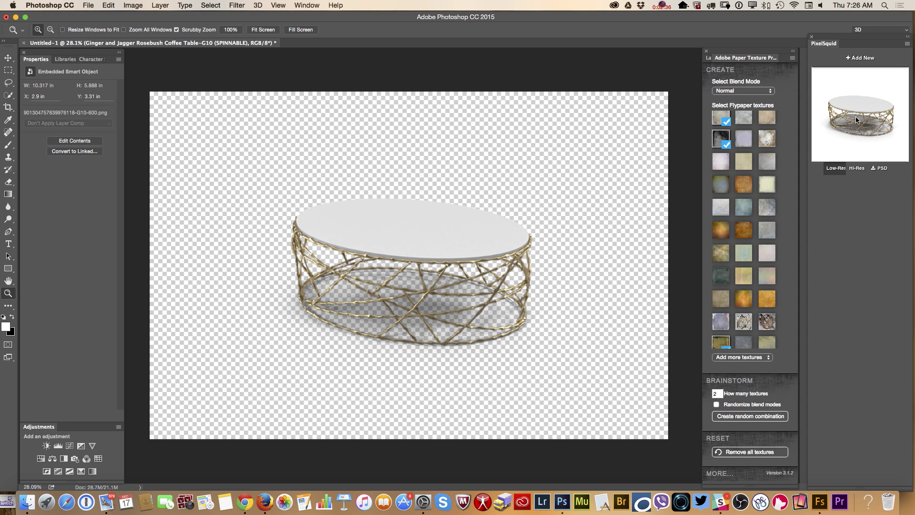
{"action": "left_click_drag", "start_coordinate": [856, 120], "coordinate": [862, 122]}
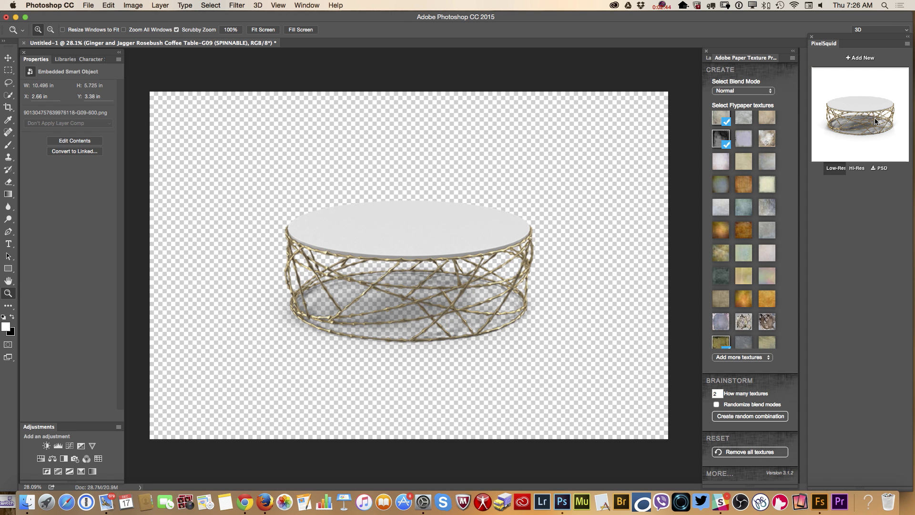
{"action": "left_click_drag", "start_coordinate": [862, 120], "coordinate": [862, 116]}
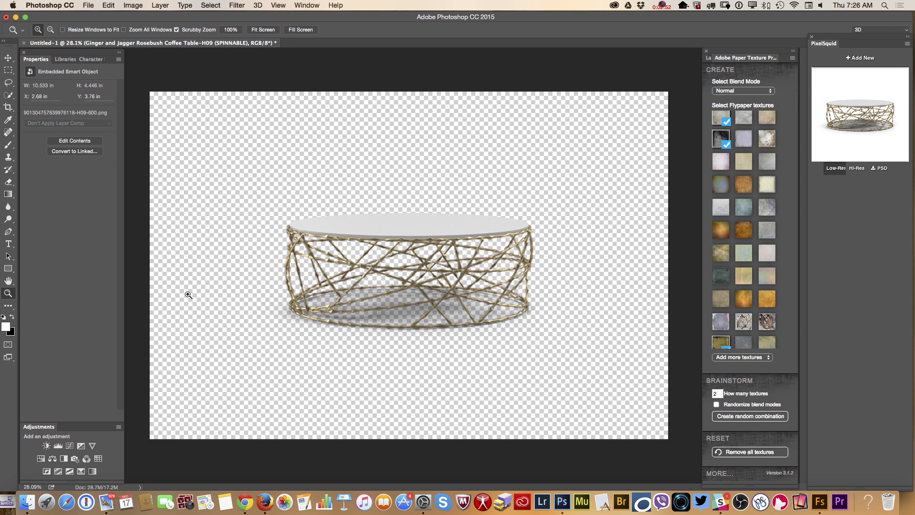
Step: Free Transform the coffee table to about 24 in wide and 8.3 in high, spanning the lower edge of the canvas
{"action": "left_click_drag", "start_coordinate": [276, 295], "coordinate": [257, 274]}
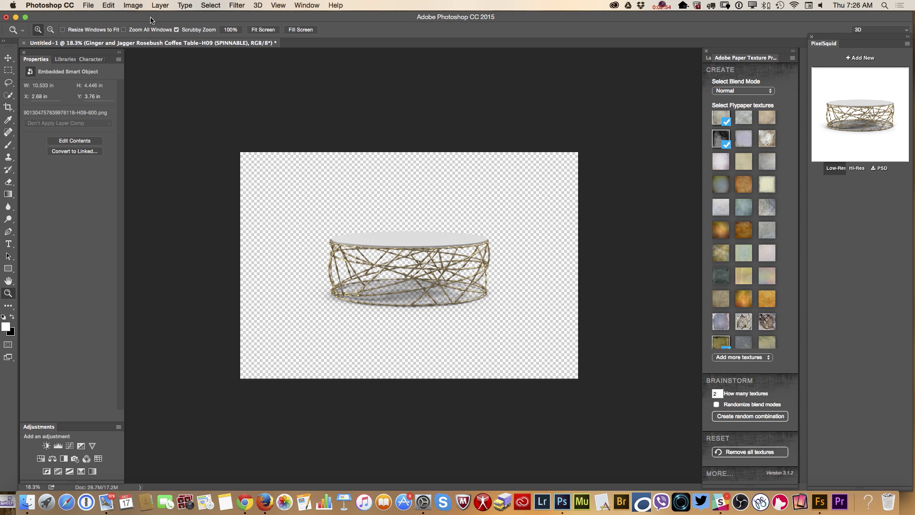
{"action": "left_click", "coordinate": [106, 6]}
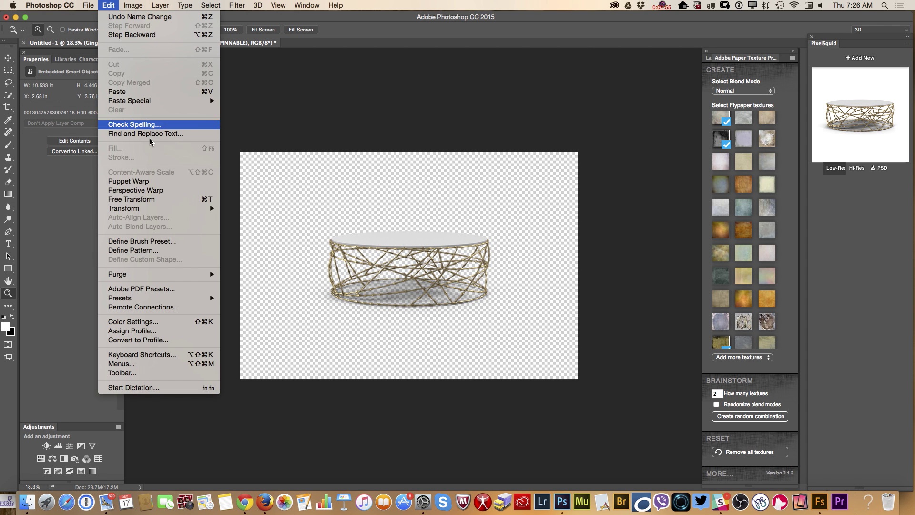
{"action": "left_click", "coordinate": [145, 202]}
{"action": "left_click_drag", "start_coordinate": [292, 381], "coordinate": [143, 498]}
{"action": "left_click_drag", "start_coordinate": [522, 152], "coordinate": [663, 63]}
{"action": "left_click_drag", "start_coordinate": [484, 242], "coordinate": [488, 334]}
{"action": "left_click", "coordinate": [329, 29]}
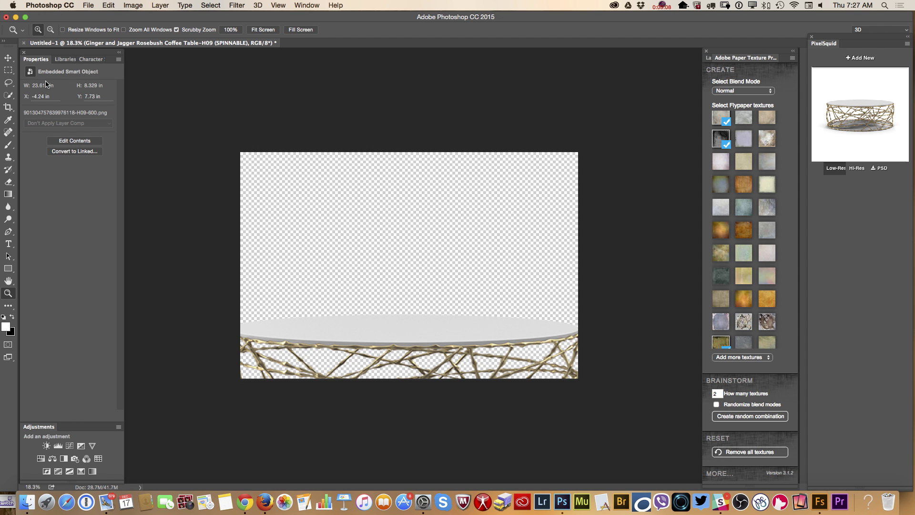
{"action": "left_click", "coordinate": [8, 58]}
{"action": "left_click_drag", "start_coordinate": [384, 342], "coordinate": [385, 341]}
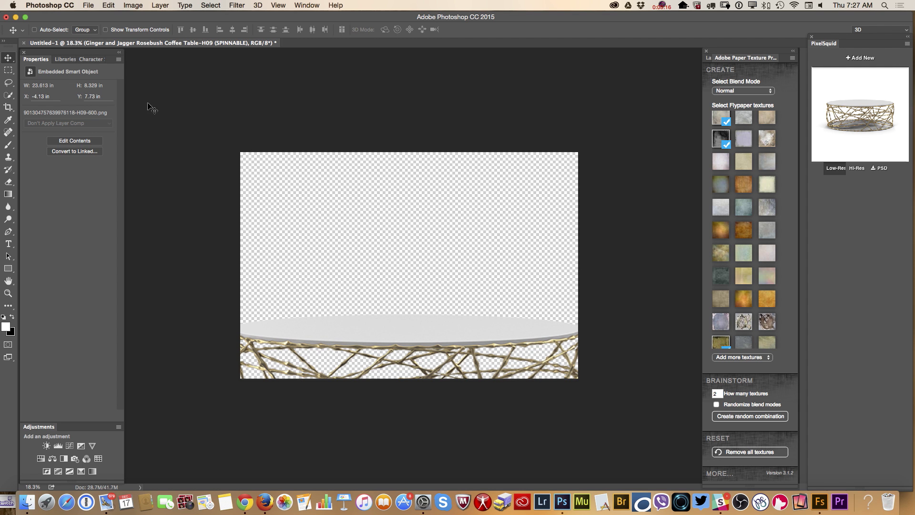
Step: Create a new empty layer and place it below the coffee table layer
{"action": "left_click", "coordinate": [709, 59]}
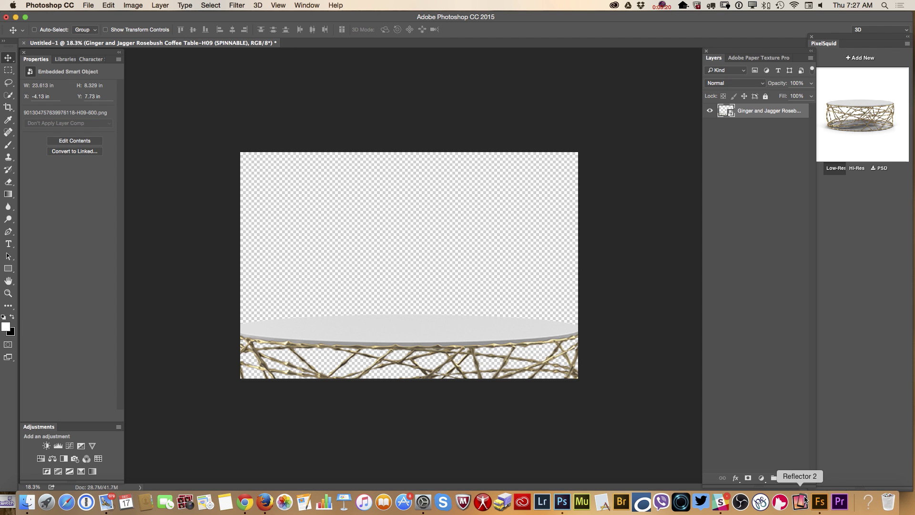
{"action": "left_click", "coordinate": [788, 479]}
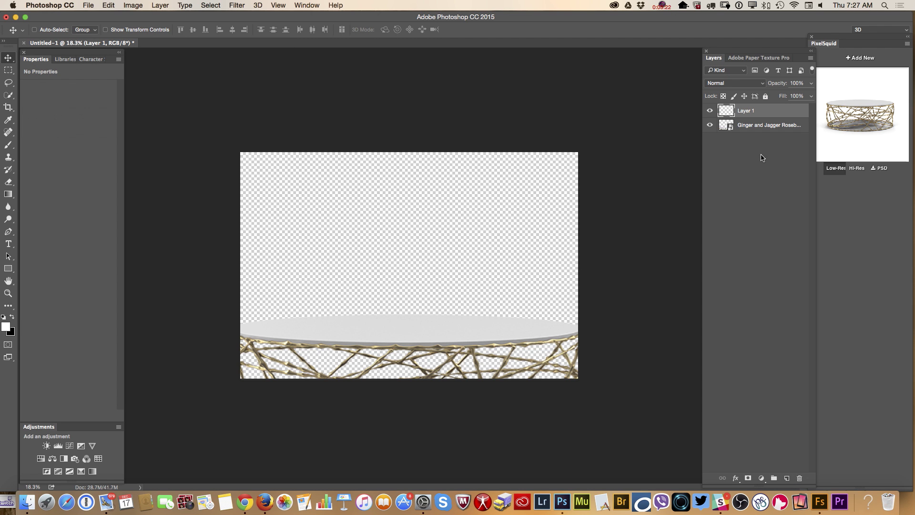
{"action": "left_click_drag", "start_coordinate": [758, 113], "coordinate": [758, 146]}
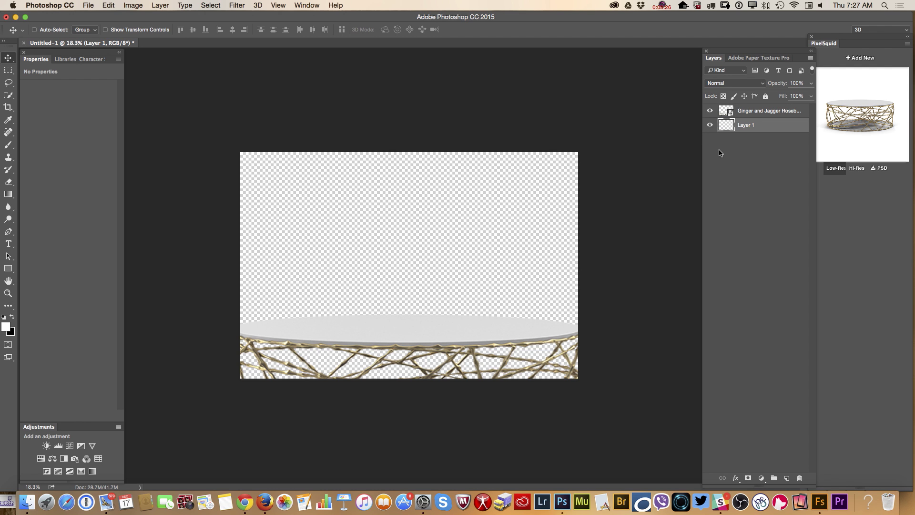
Step: Apply the Orange_Blossom Flypaper texture as a background behind the coffee table
{"action": "left_click", "coordinate": [750, 59]}
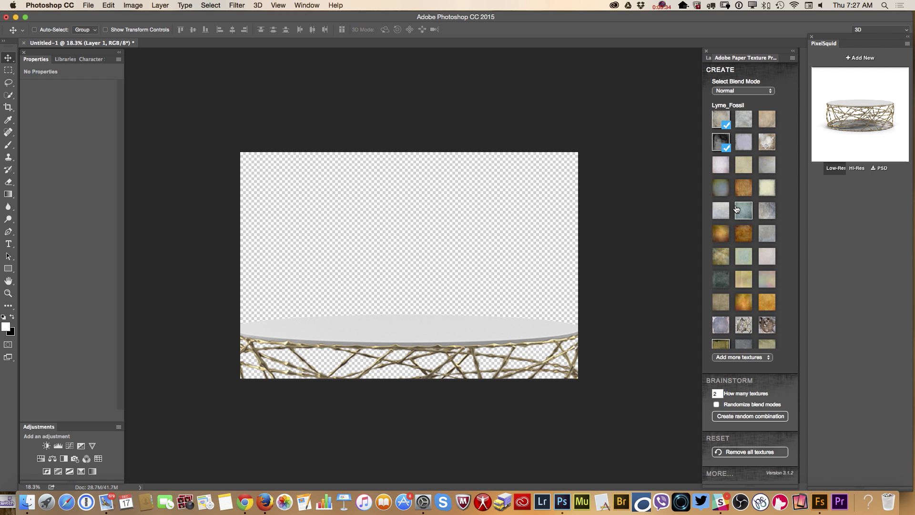
{"action": "scroll", "coordinate": [736, 208], "scroll_direction": "down", "scroll_amount": 1}
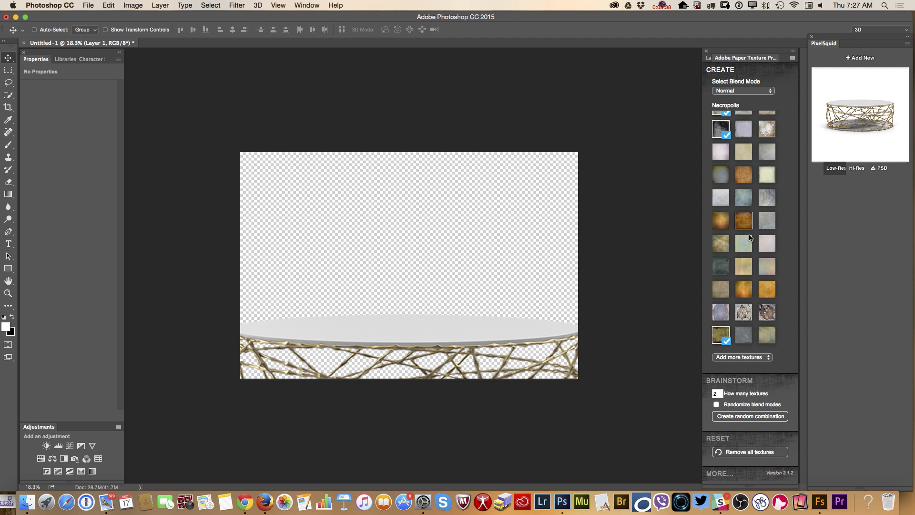
{"action": "left_click", "coordinate": [767, 243]}
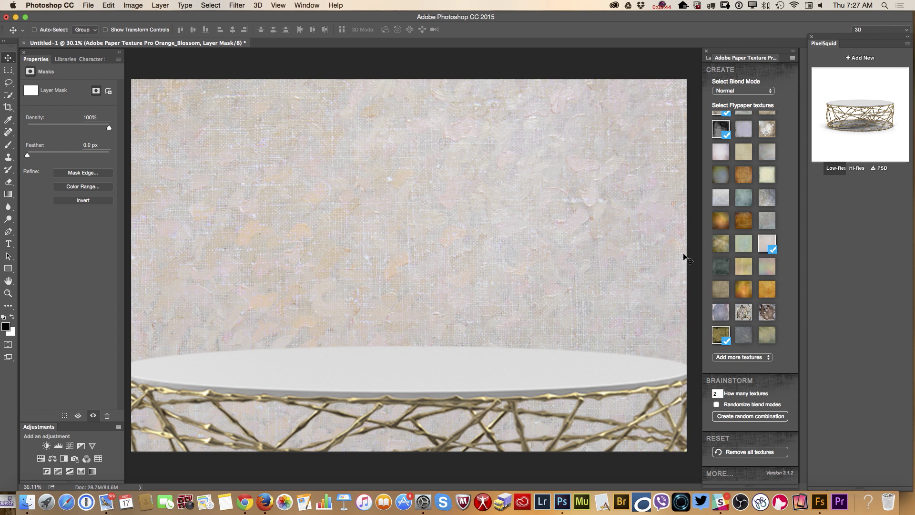
Step: Apply the Gertrude_Jekyll Flypaper texture as the background and delete the Orange_Blossom texture layer
{"action": "scroll", "coordinate": [728, 247], "scroll_direction": "up", "scroll_amount": 2}
{"action": "scroll", "coordinate": [729, 248], "scroll_direction": "up", "scroll_amount": 1}
{"action": "left_click", "coordinate": [722, 196]}
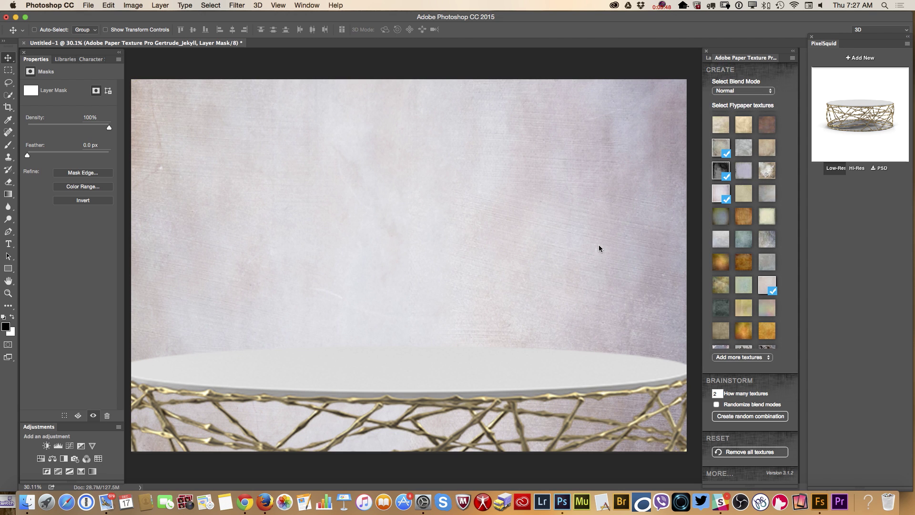
{"action": "left_click", "coordinate": [708, 58]}
{"action": "left_click_drag", "start_coordinate": [771, 143], "coordinate": [800, 477]}
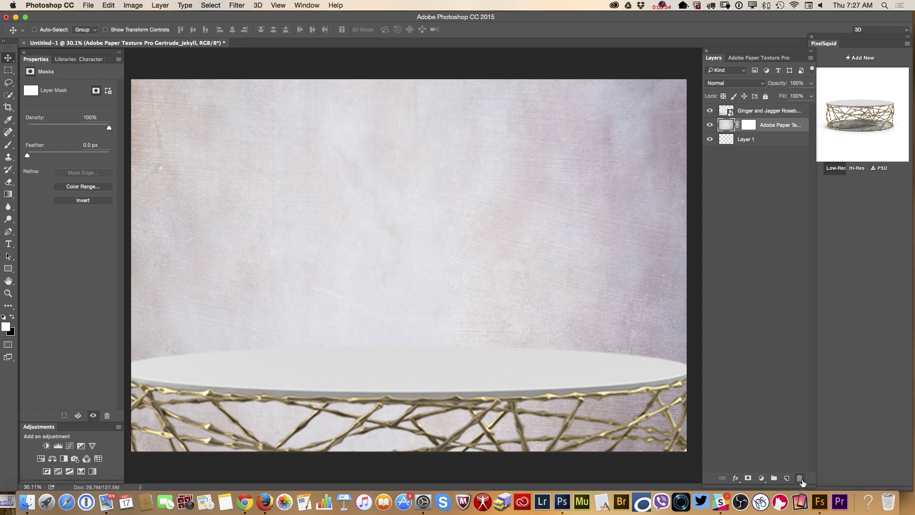
Step: Select the coffee table layer and move the table slightly lower, to a Y position of about 8.3 in
{"action": "left_click", "coordinate": [8, 293]}
{"action": "left_click_drag", "start_coordinate": [327, 330], "coordinate": [314, 324]}
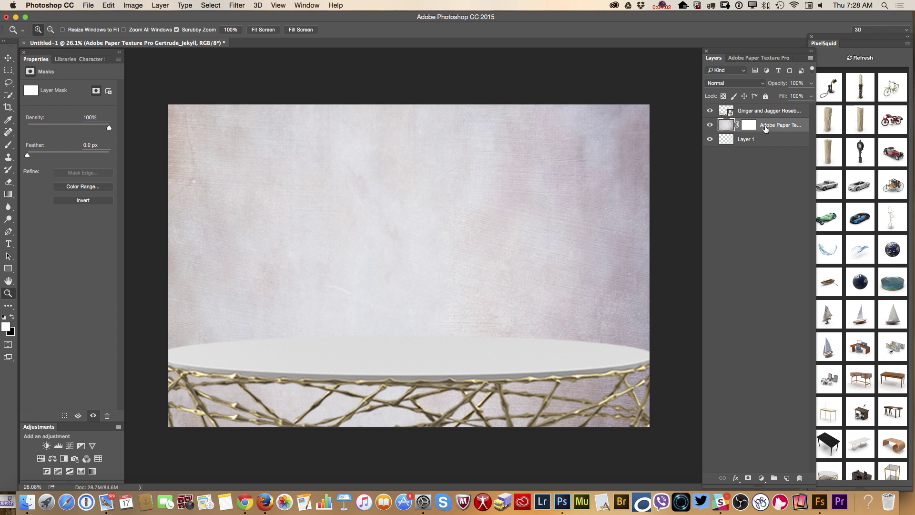
{"action": "left_click", "coordinate": [747, 111]}
{"action": "left_click", "coordinate": [9, 58]}
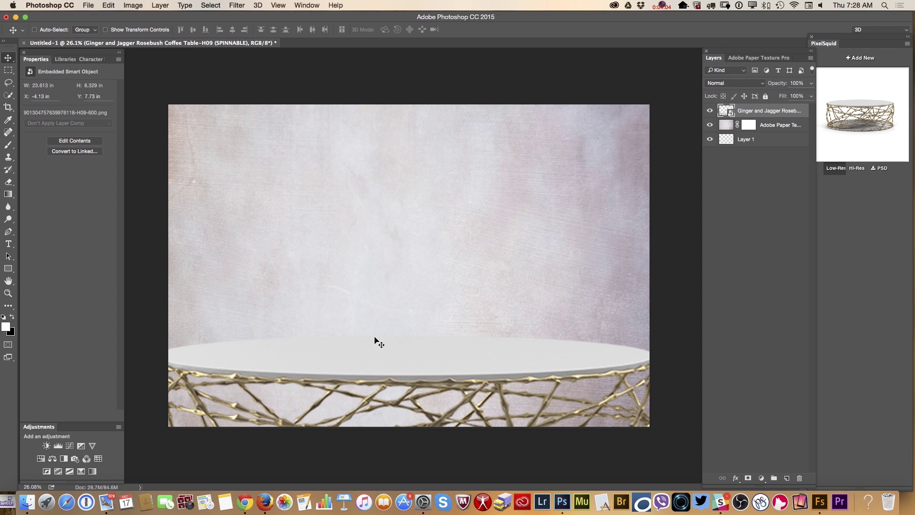
{"action": "left_click_drag", "start_coordinate": [410, 356], "coordinate": [410, 370]}
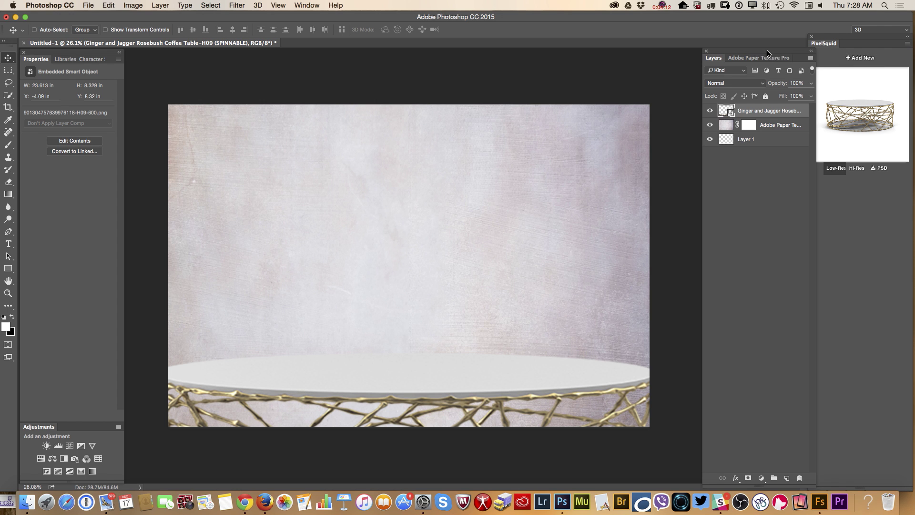
Step: Add the Candlestick Phone from the PixelSquid library above the coffee table and spin it to a lower viewing angle
{"action": "left_click_drag", "start_coordinate": [768, 51], "coordinate": [750, 53]}
{"action": "left_click", "coordinate": [844, 62]}
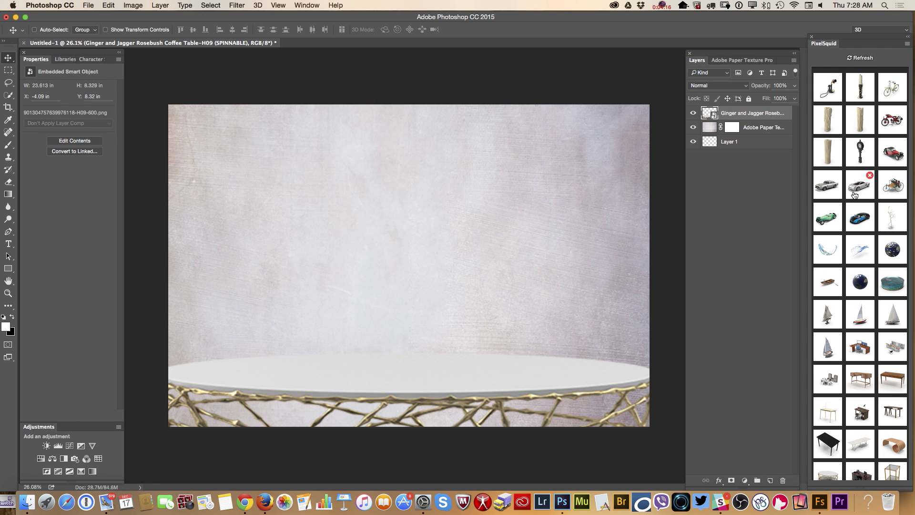
{"action": "scroll", "coordinate": [855, 194], "scroll_direction": "down", "scroll_amount": 3}
{"action": "scroll", "coordinate": [855, 194], "scroll_direction": "up", "scroll_amount": 3}
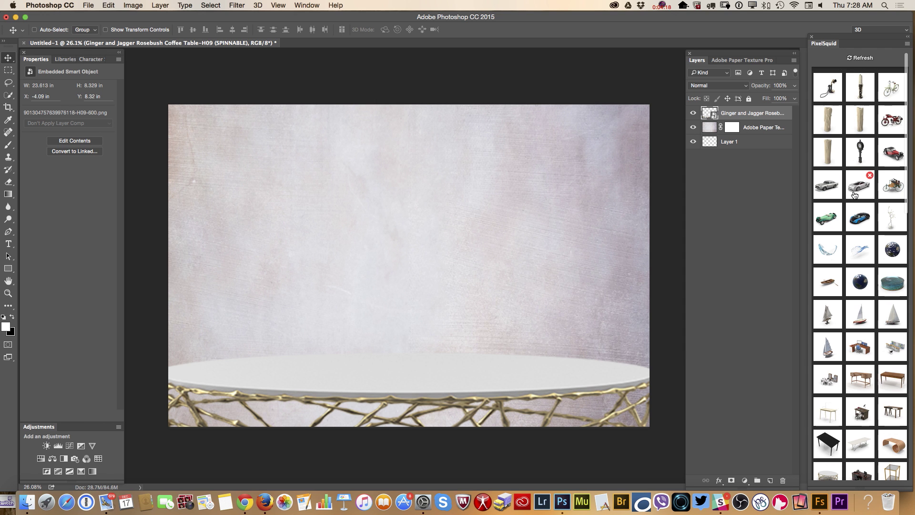
{"action": "left_click", "coordinate": [834, 82]}
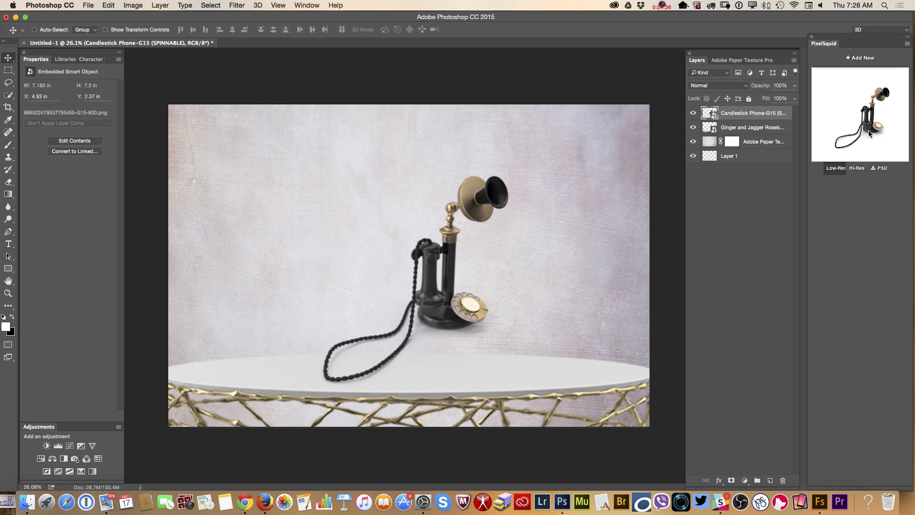
{"action": "left_click_drag", "start_coordinate": [869, 130], "coordinate": [869, 123]}
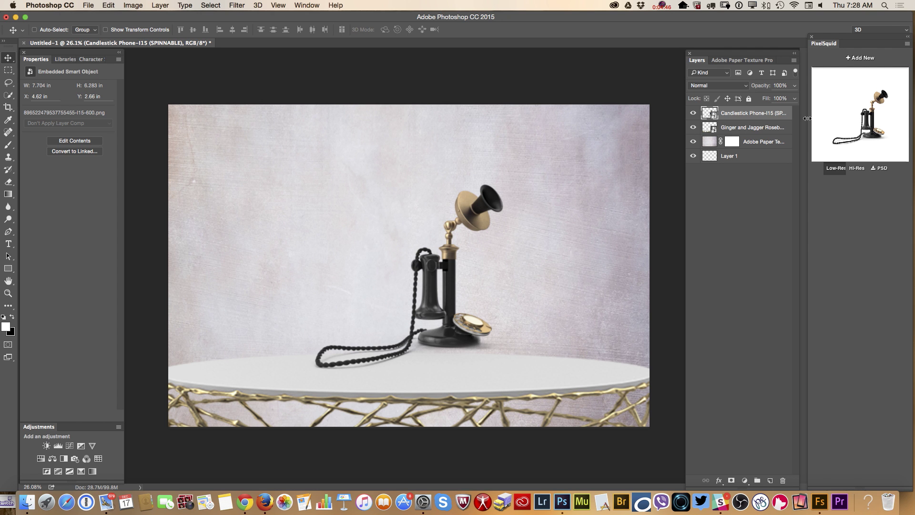
Step: Scale the candlestick phone down with Free Transform to about 6.53 by 5.3 in and place it on the table's left side
{"action": "left_click", "coordinate": [108, 6]}
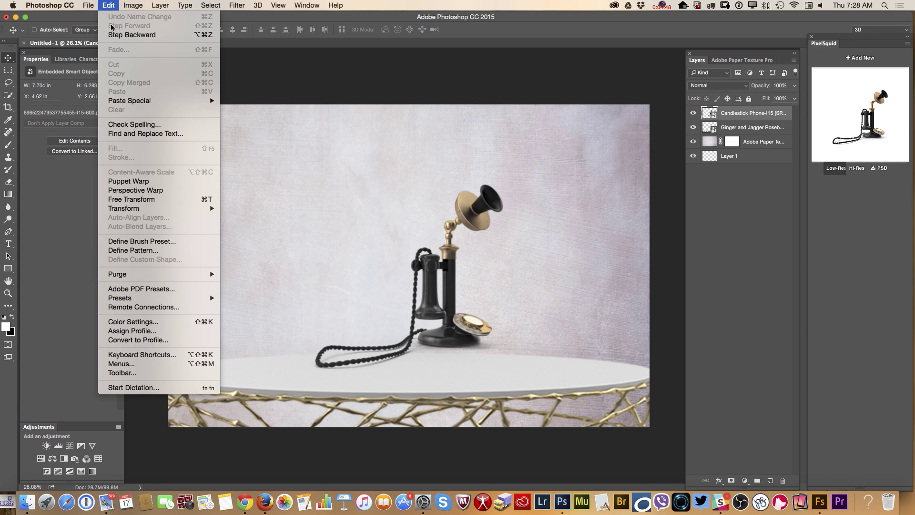
{"action": "left_click", "coordinate": [143, 199]}
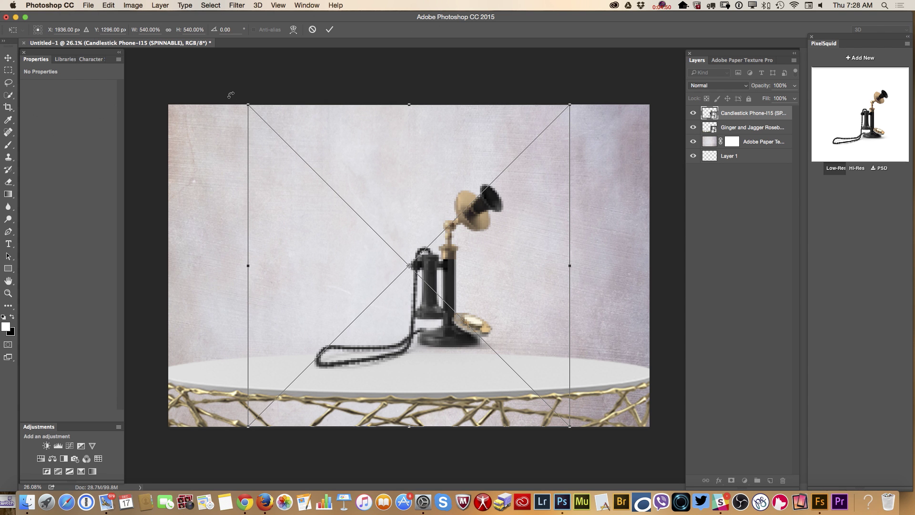
{"action": "left_click_drag", "start_coordinate": [248, 105], "coordinate": [291, 149]}
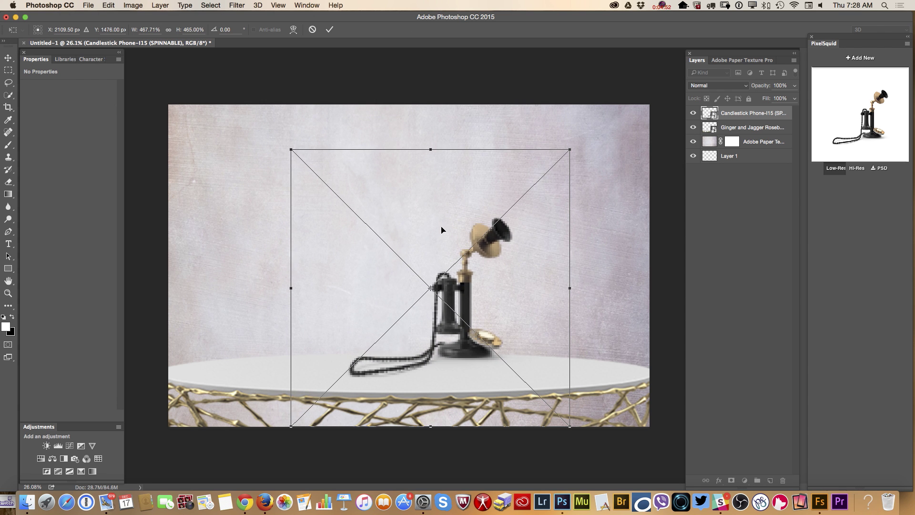
{"action": "left_click_drag", "start_coordinate": [475, 237], "coordinate": [312, 247]}
{"action": "mouse_move", "coordinate": [402, 160]}
{"action": "left_mouse_down"}
{"action": "mouse_move", "coordinate": [394, 170]}
{"action": "mouse_move", "coordinate": [398, 165]}
{"action": "left_mouse_up"}
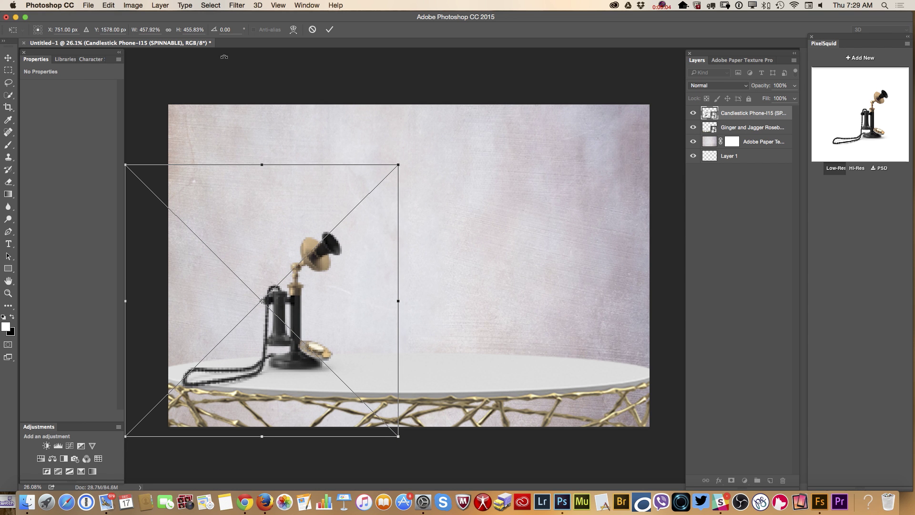
{"action": "left_click", "coordinate": [329, 29]}
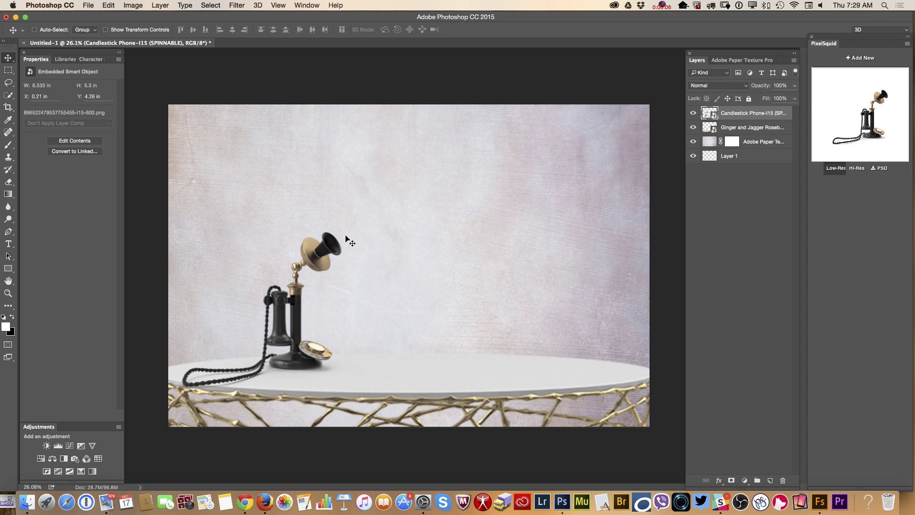
Step: Spin the candlestick phone slightly to the I16 angle and reposition it on the table at about X -0.43 in, Y 4.26 in
{"action": "left_click_drag", "start_coordinate": [324, 238], "coordinate": [318, 244]}
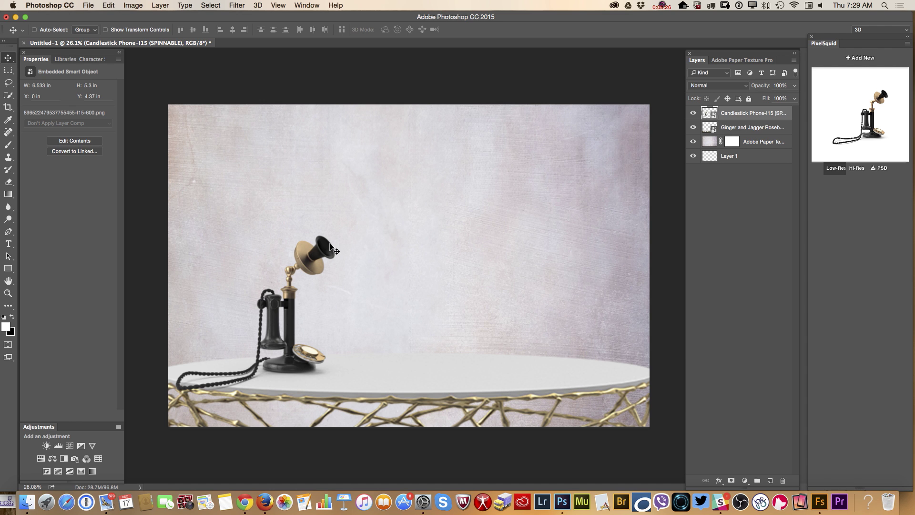
{"action": "mouse_move", "coordinate": [318, 249]}
{"action": "left_mouse_down"}
{"action": "mouse_move", "coordinate": [310, 249]}
{"action": "mouse_move", "coordinate": [319, 250]}
{"action": "left_mouse_up"}
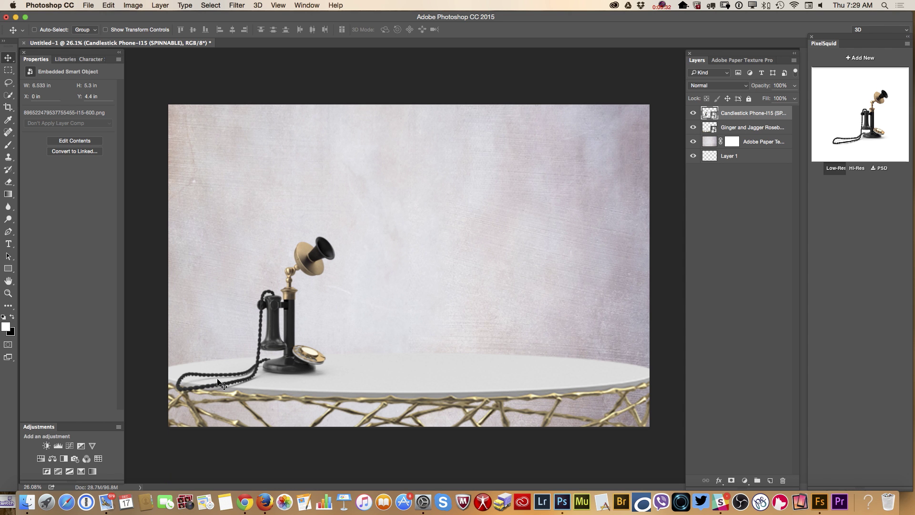
{"action": "left_click_drag", "start_coordinate": [291, 308], "coordinate": [291, 304]}
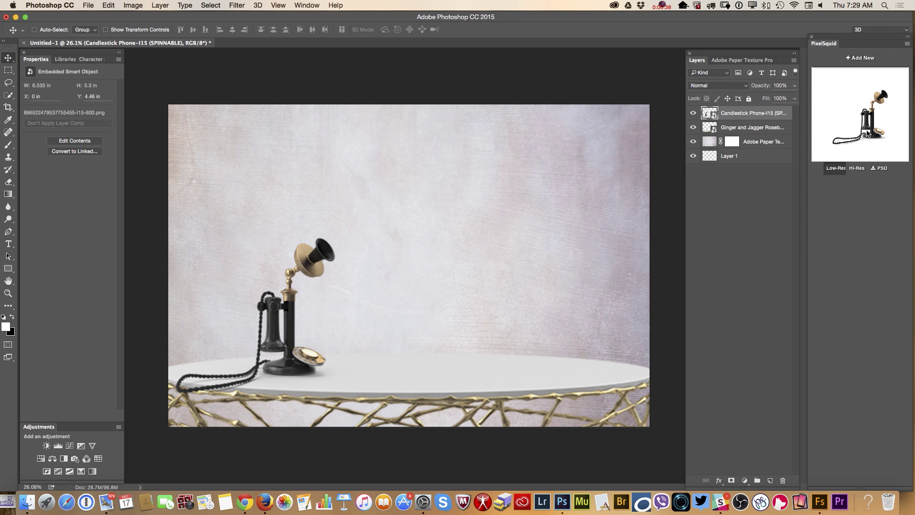
{"action": "left_click_drag", "start_coordinate": [867, 134], "coordinate": [864, 135]}
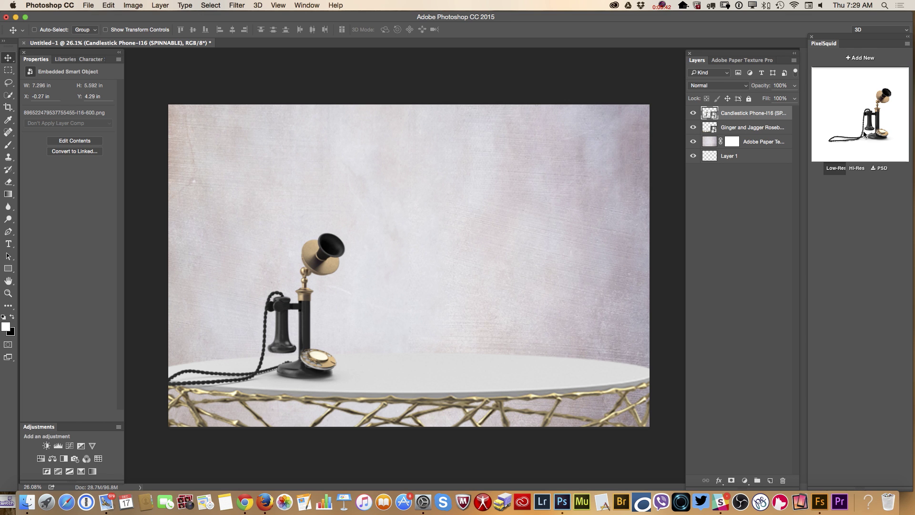
{"action": "mouse_move", "coordinate": [305, 302]}
{"action": "left_mouse_down"}
{"action": "mouse_move", "coordinate": [294, 293]}
{"action": "mouse_move", "coordinate": [300, 303]}
{"action": "left_mouse_up"}
Step: Add the Antique Brass Candle Holder from the PixelSquid library and spin it to the I16 angle, with its handle on the right
{"action": "left_click", "coordinate": [861, 58]}
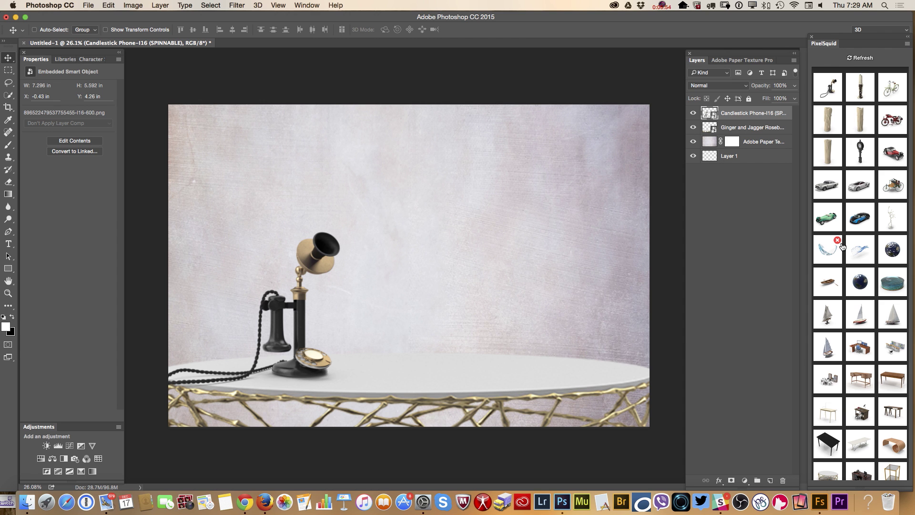
{"action": "scroll", "coordinate": [842, 246], "scroll_direction": "down", "scroll_amount": 3}
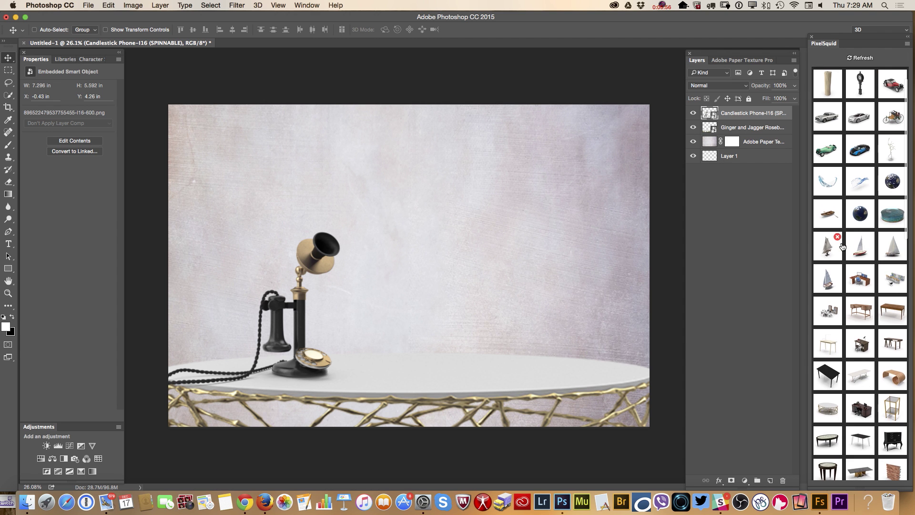
{"action": "scroll", "coordinate": [842, 246], "scroll_direction": "down", "scroll_amount": 5}
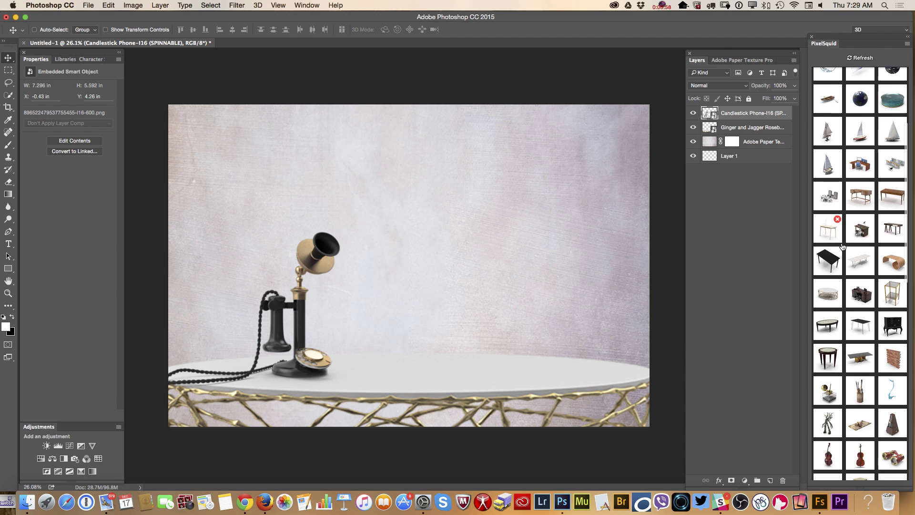
{"action": "scroll", "coordinate": [842, 246], "scroll_direction": "down", "scroll_amount": 2}
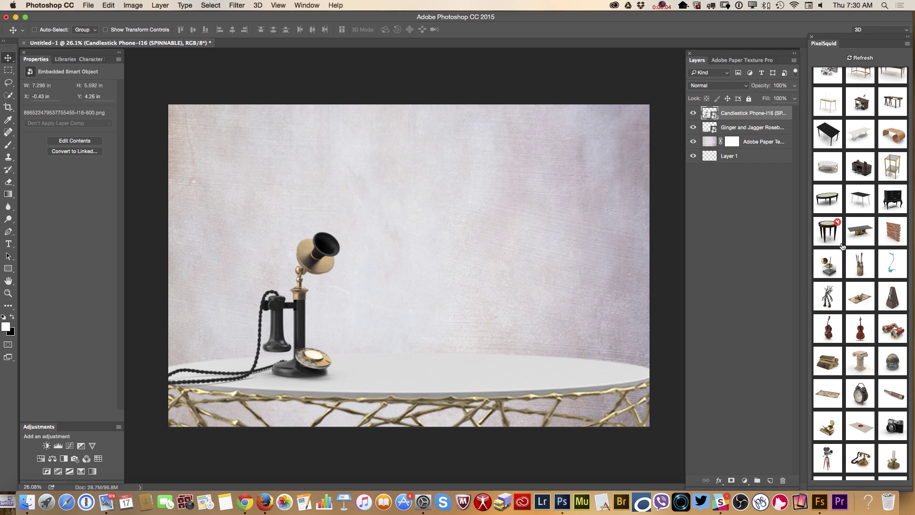
{"action": "scroll", "coordinate": [842, 246], "scroll_direction": "down", "scroll_amount": 2}
{"action": "scroll", "coordinate": [842, 246], "scroll_direction": "down", "scroll_amount": 1}
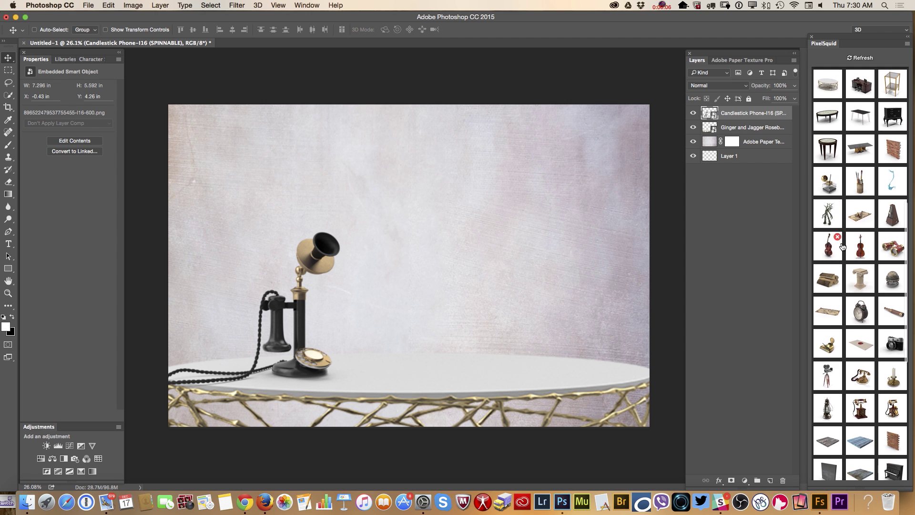
{"action": "scroll", "coordinate": [842, 246], "scroll_direction": "down", "scroll_amount": 2}
{"action": "scroll", "coordinate": [843, 246], "scroll_direction": "down", "scroll_amount": 2}
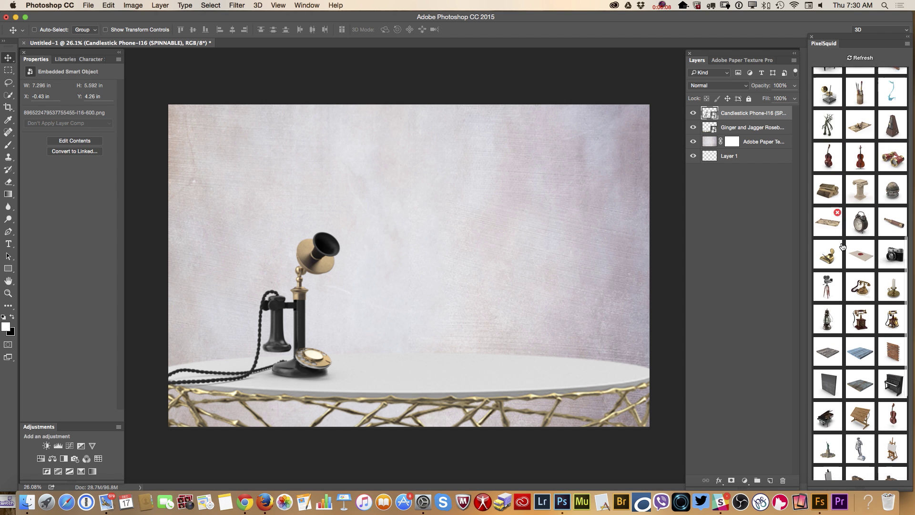
{"action": "left_click", "coordinate": [893, 286]}
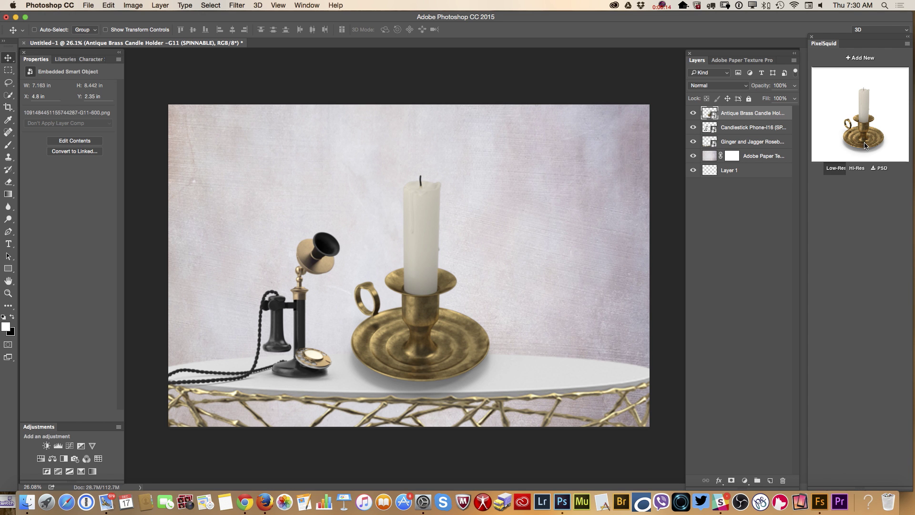
{"action": "left_click_drag", "start_coordinate": [864, 148], "coordinate": [865, 139]}
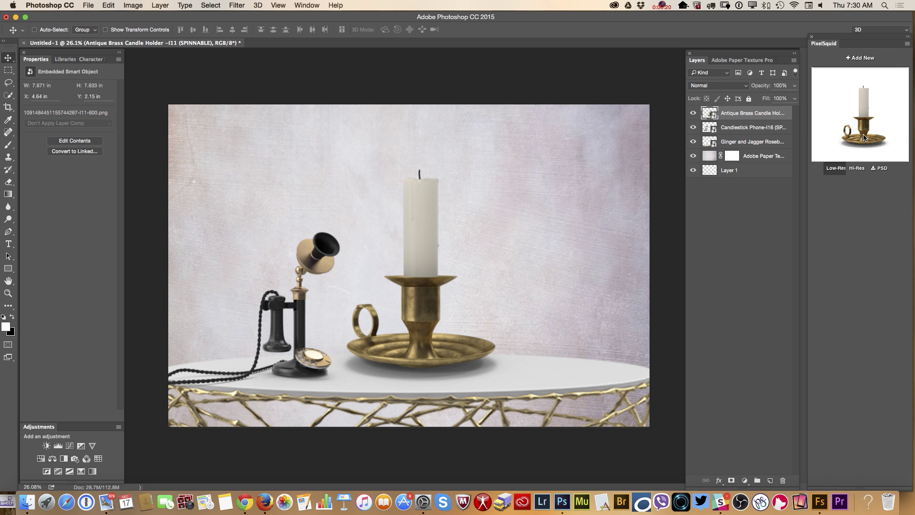
{"action": "left_click_drag", "start_coordinate": [867, 136], "coordinate": [856, 142]}
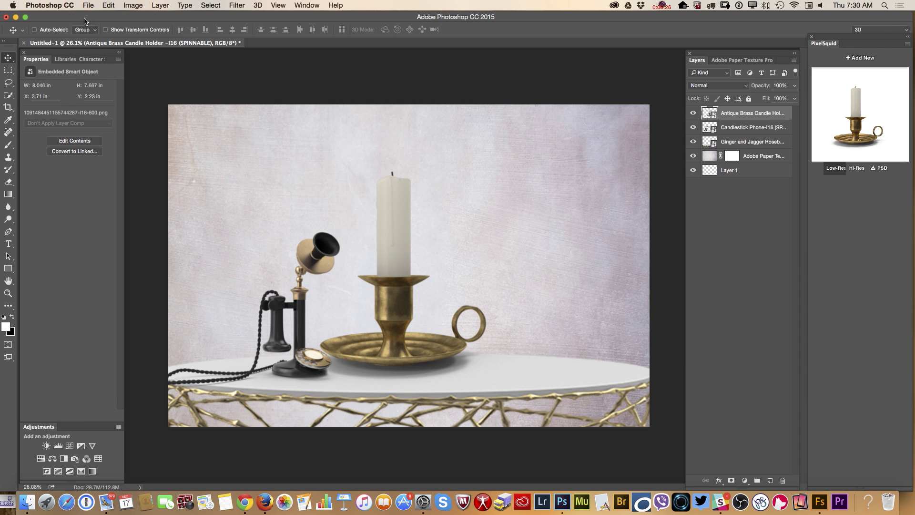
Step: Scale the candle holder down to about 2.37 by 2.86 in and place it on the table's right side at about X 11.28 in, Y 6.5 in
{"action": "left_click", "coordinate": [108, 5]}
{"action": "left_click", "coordinate": [154, 199]}
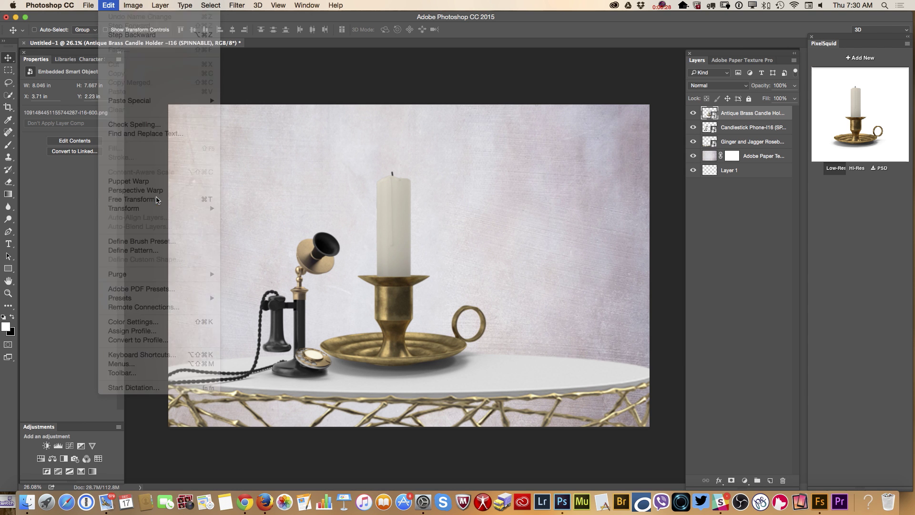
{"action": "left_click_drag", "start_coordinate": [249, 106], "coordinate": [441, 270]}
{"action": "left_click_drag", "start_coordinate": [509, 314], "coordinate": [566, 297]}
{"action": "left_click_drag", "start_coordinate": [495, 248], "coordinate": [532, 289]}
{"action": "left_click_drag", "start_coordinate": [574, 342], "coordinate": [529, 325]}
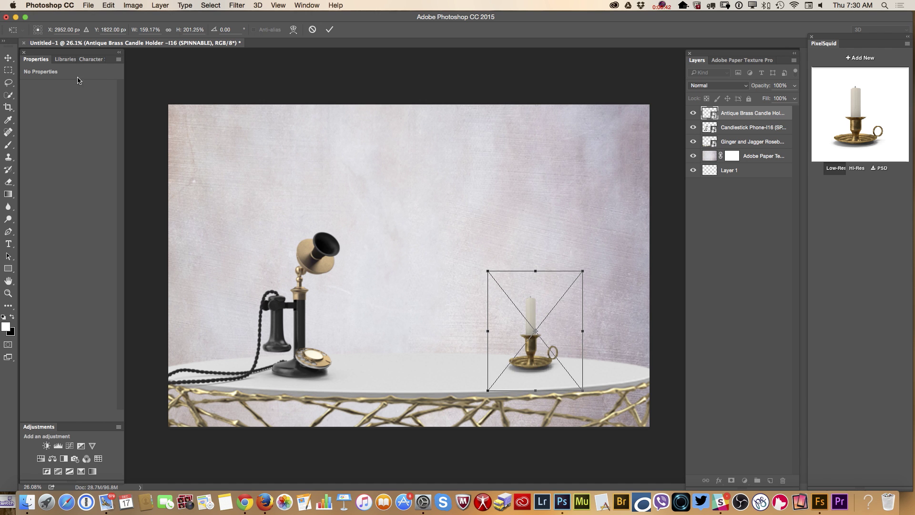
{"action": "left_click", "coordinate": [329, 30]}
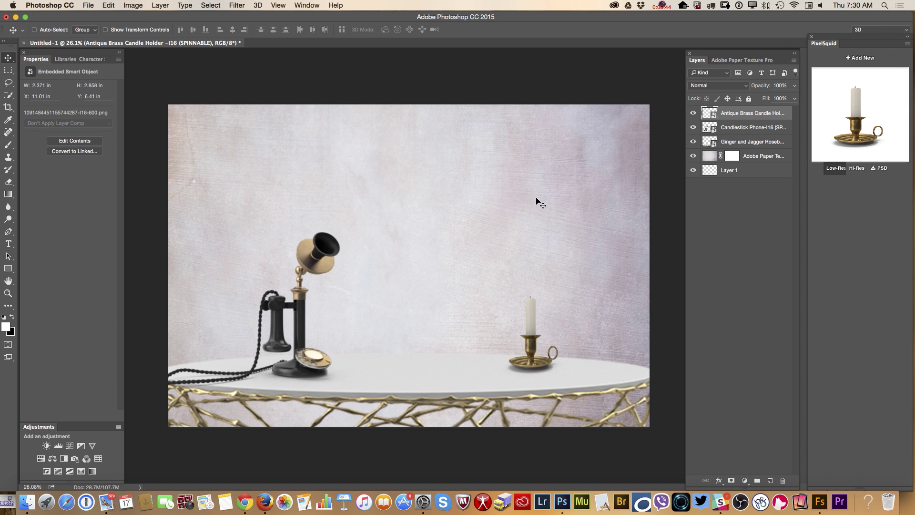
{"action": "left_click_drag", "start_coordinate": [536, 322], "coordinate": [548, 355]}
{"action": "left_click_drag", "start_coordinate": [544, 353], "coordinate": [539, 353]}
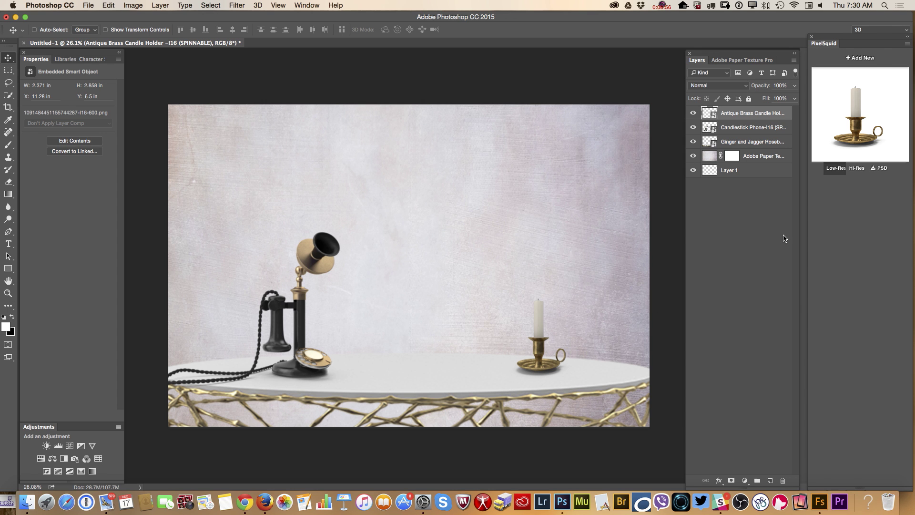
Step: Look through the whole PixelSquid object library for another object that suits the tabletop scene
{"action": "left_click", "coordinate": [861, 59]}
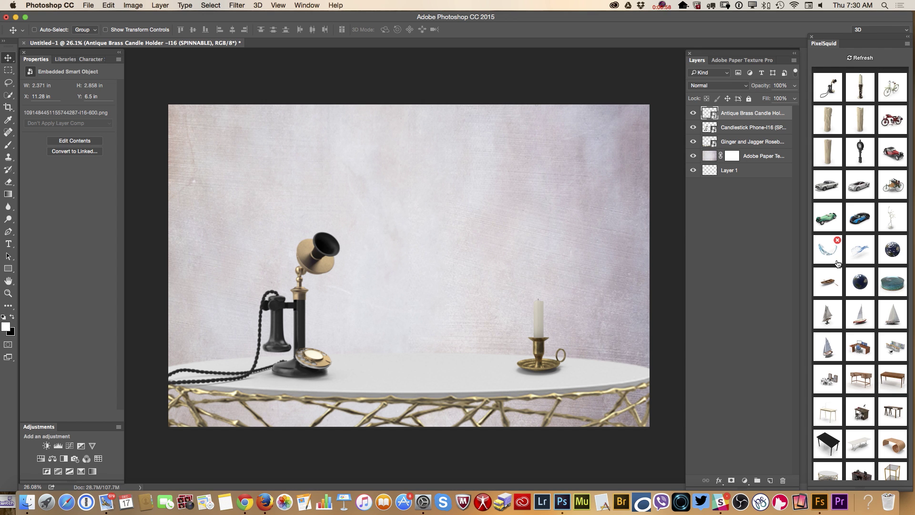
{"action": "scroll", "coordinate": [838, 264], "scroll_direction": "down", "scroll_amount": 8}
{"action": "scroll", "coordinate": [837, 264], "scroll_direction": "down", "scroll_amount": 4}
{"action": "scroll", "coordinate": [837, 263], "scroll_direction": "down", "scroll_amount": 1}
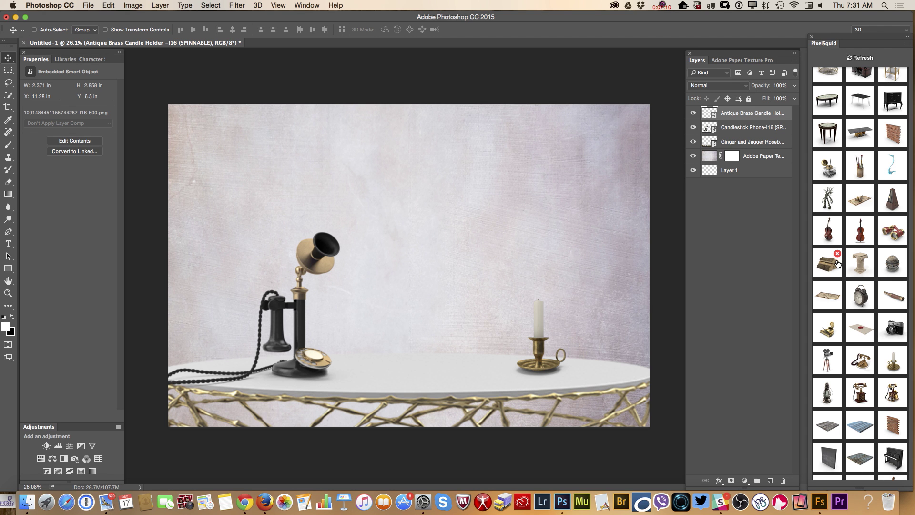
{"action": "scroll", "coordinate": [838, 263], "scroll_direction": "down", "scroll_amount": 15}
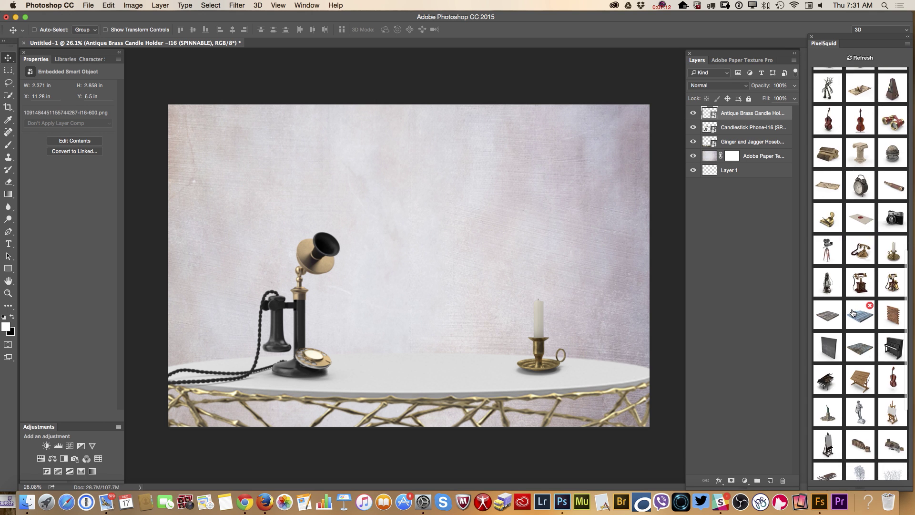
{"action": "scroll", "coordinate": [853, 312], "scroll_direction": "down", "scroll_amount": 4}
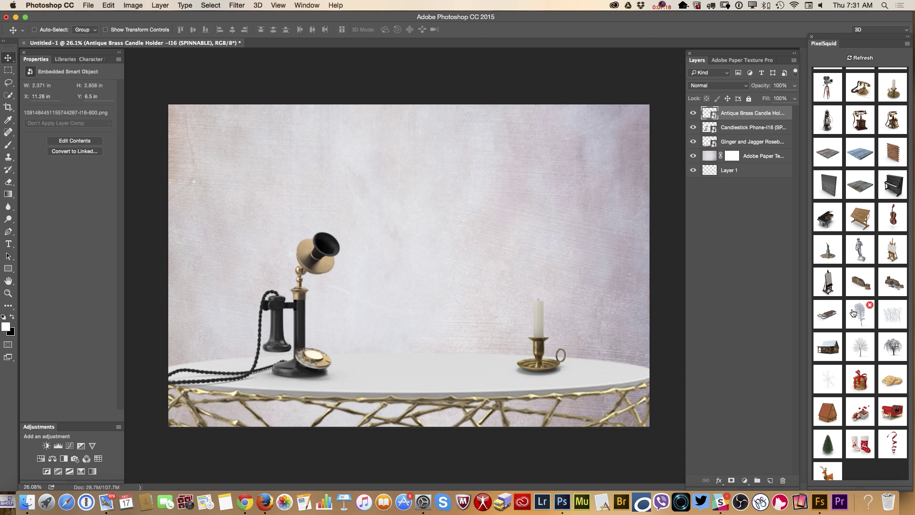
{"action": "scroll", "coordinate": [853, 312], "scroll_direction": "up", "scroll_amount": 7}
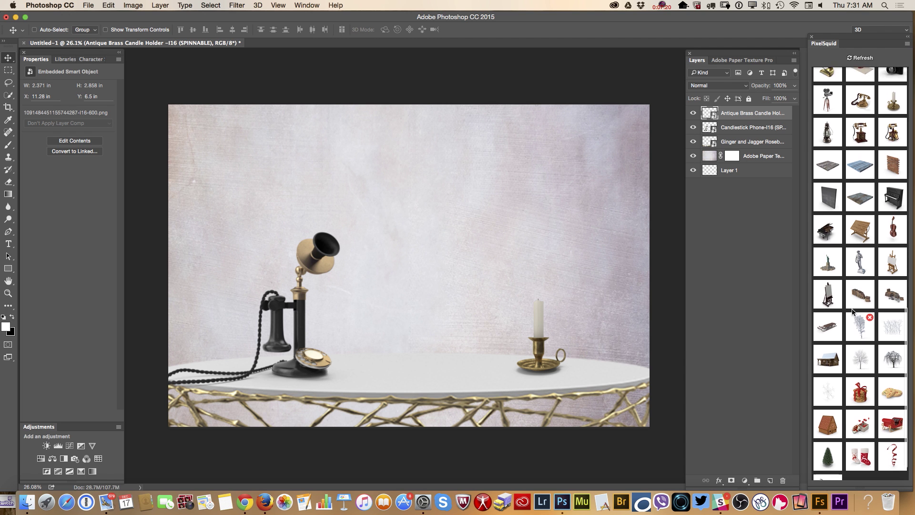
{"action": "scroll", "coordinate": [853, 312], "scroll_direction": "up", "scroll_amount": 4}
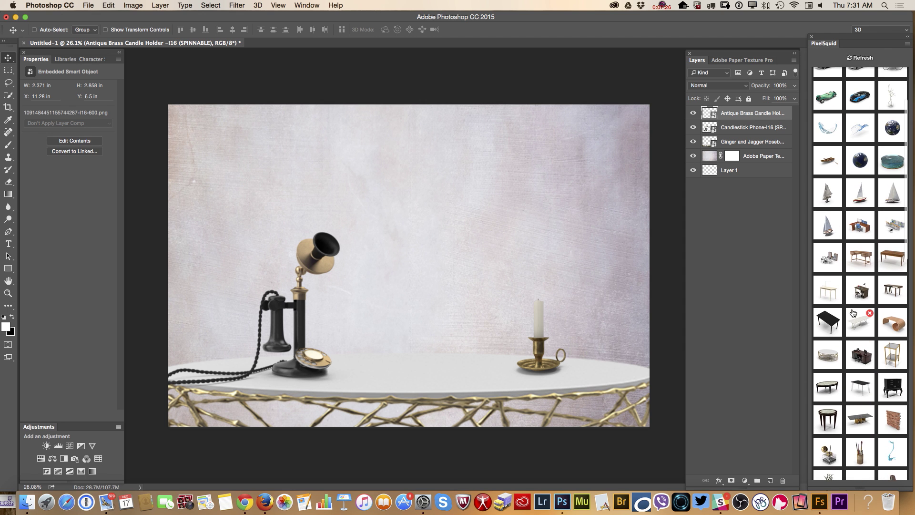
{"action": "scroll", "coordinate": [853, 313], "scroll_direction": "up", "scroll_amount": 5}
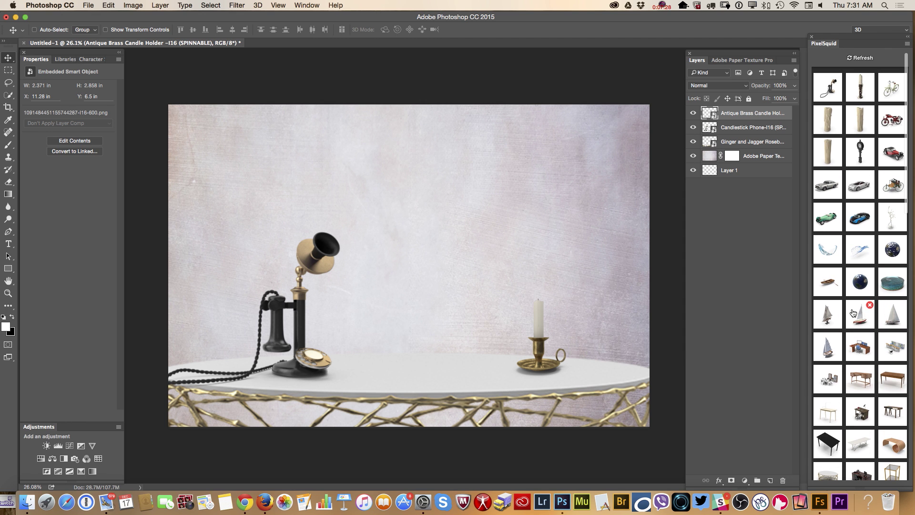
{"action": "scroll", "coordinate": [853, 312], "scroll_direction": "down", "scroll_amount": 6}
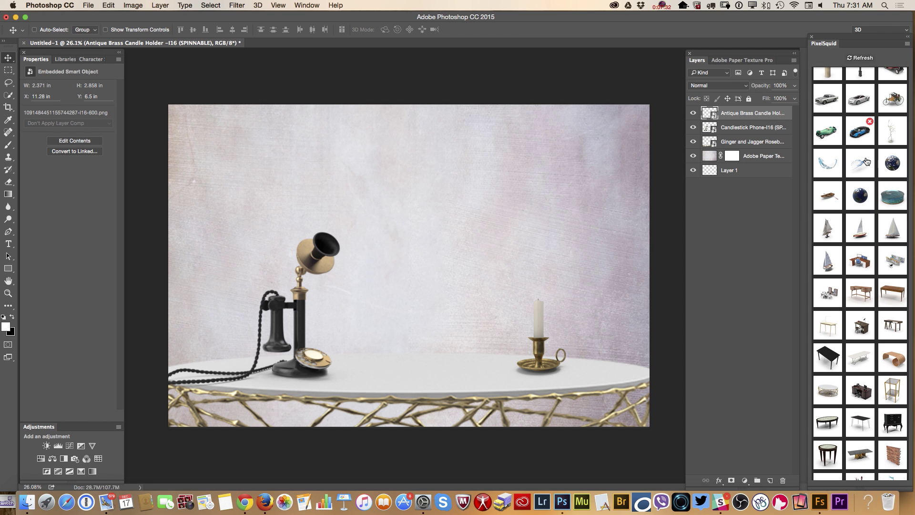
{"action": "scroll", "coordinate": [864, 225], "scroll_direction": "down", "scroll_amount": 7}
{"action": "scroll", "coordinate": [862, 237], "scroll_direction": "down", "scroll_amount": 15}
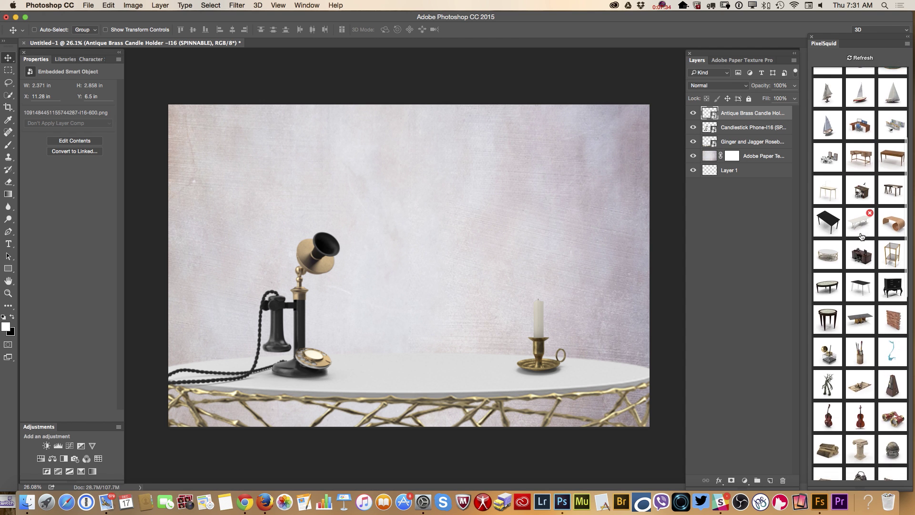
{"action": "scroll", "coordinate": [861, 236], "scroll_direction": "down", "scroll_amount": 13}
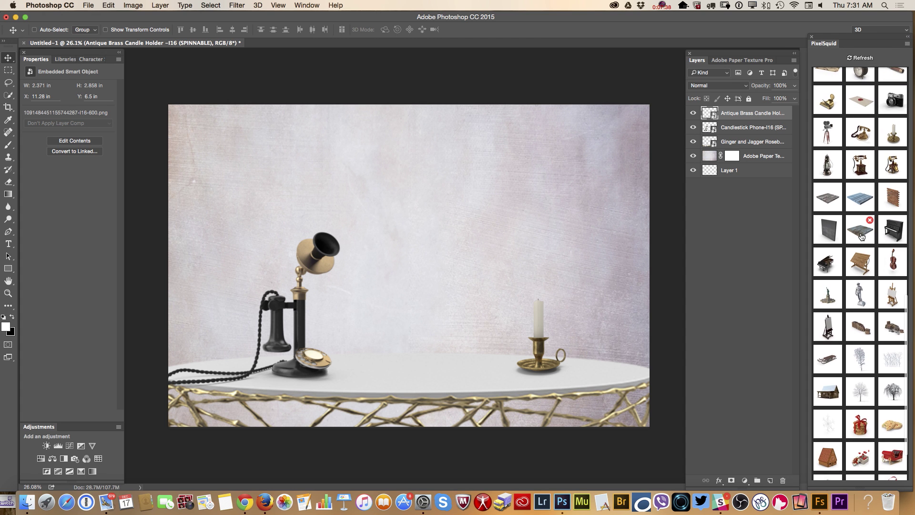
{"action": "scroll", "coordinate": [862, 236], "scroll_direction": "down", "scroll_amount": 4}
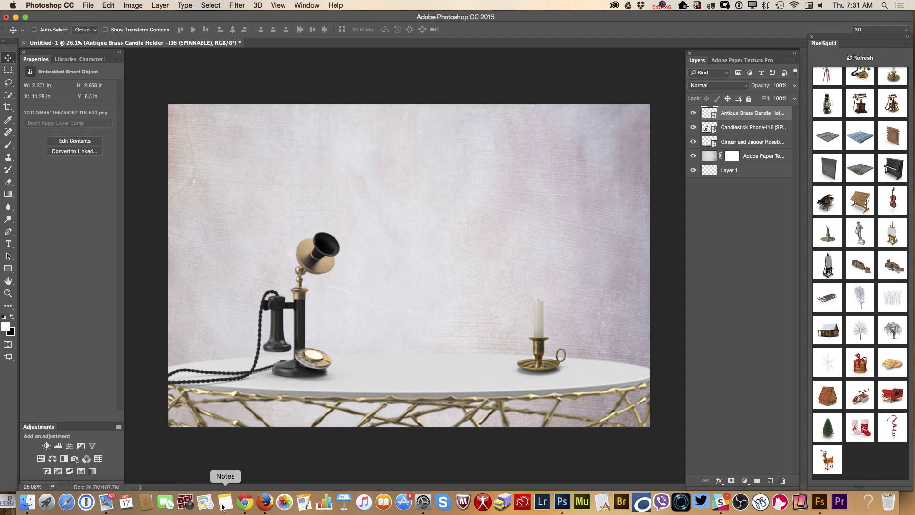
Step: Switch to Chrome, search the main PixelSquid site for "snow globe" and add the globe filled with snowflakes to the library
{"action": "left_click", "coordinate": [244, 501]}
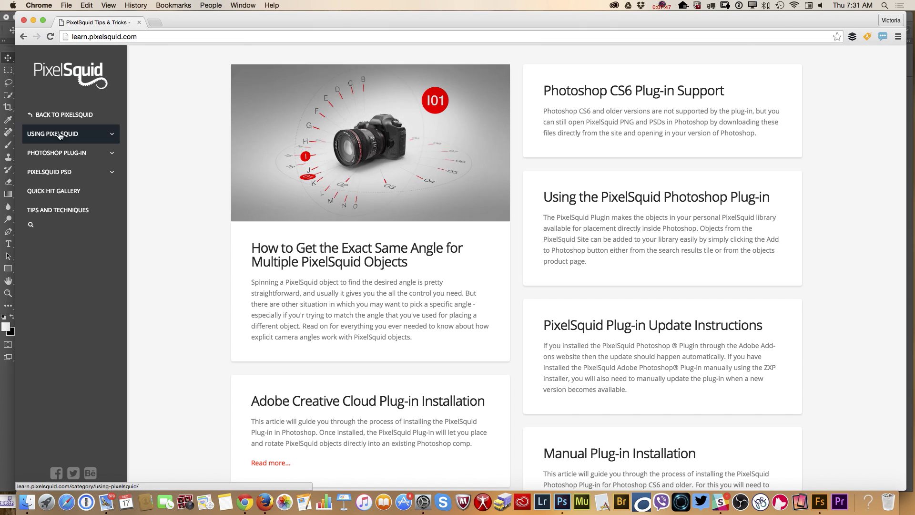
{"action": "left_click", "coordinate": [62, 73]}
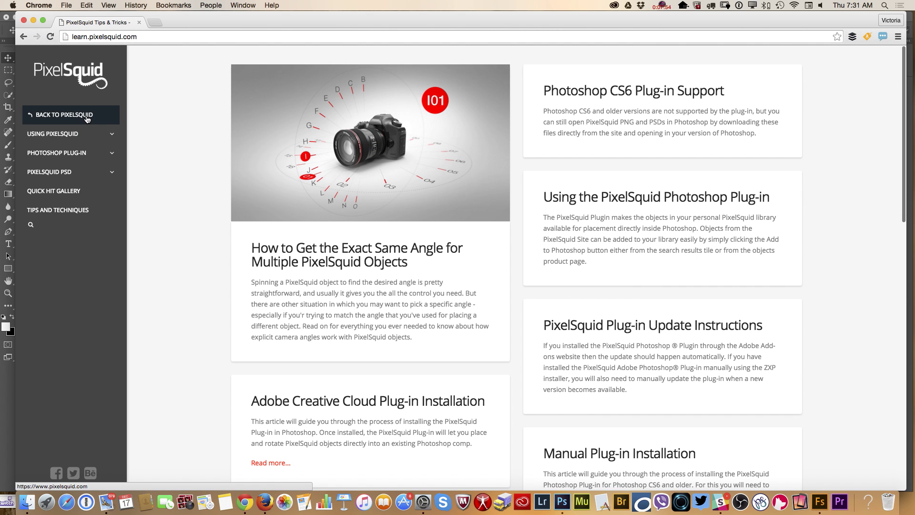
{"action": "left_click", "coordinate": [88, 118]}
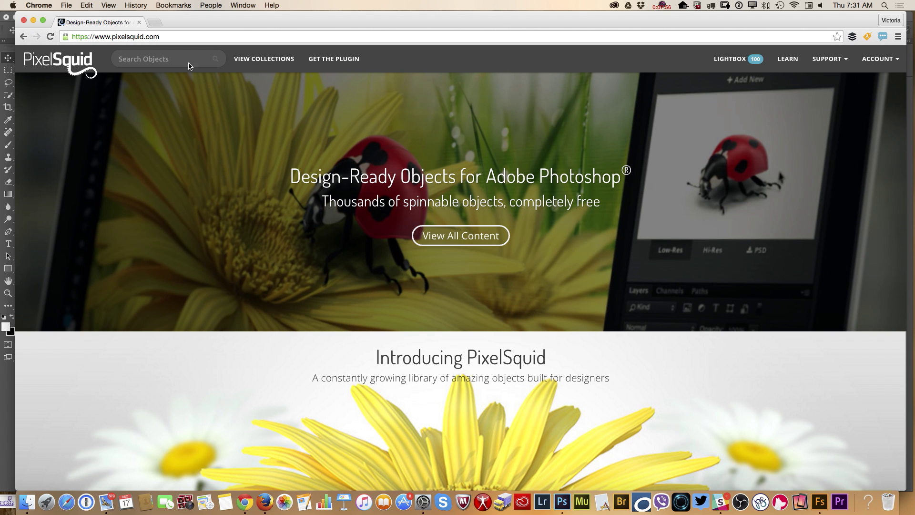
{"action": "left_click", "coordinate": [173, 64]}
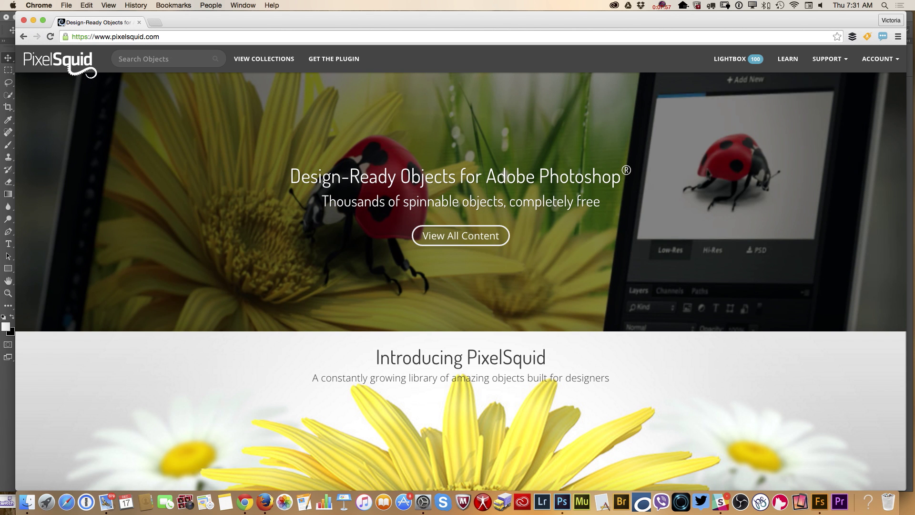
{"action": "type", "text": "snow"}
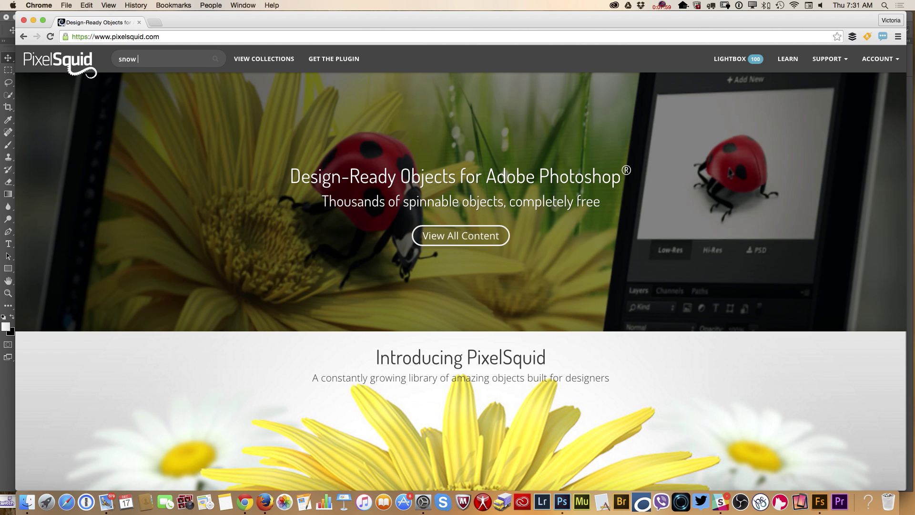
{"action": "type", "text": " globe"}
{"action": "key", "text": "Return"}
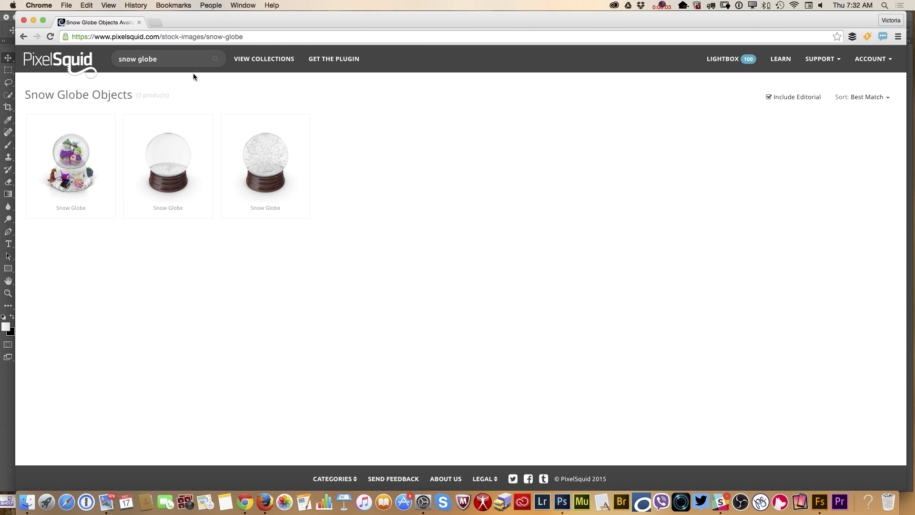
{"action": "mouse_move", "coordinate": [266, 183]}
{"action": "left_click", "coordinate": [280, 229]}
Step: Search the PixelSquid site for "snowman" and add the first snowman, with the black top hat, to the library
{"action": "left_click_drag", "start_coordinate": [166, 58], "coordinate": [117, 60]}
{"action": "type", "text": "snow"}
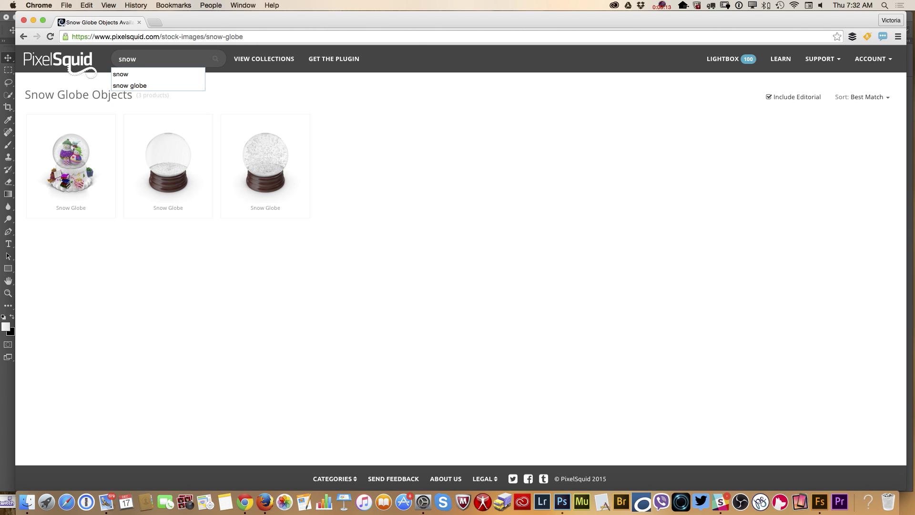
{"action": "type", "text": "man"}
{"action": "key", "text": "Return"}
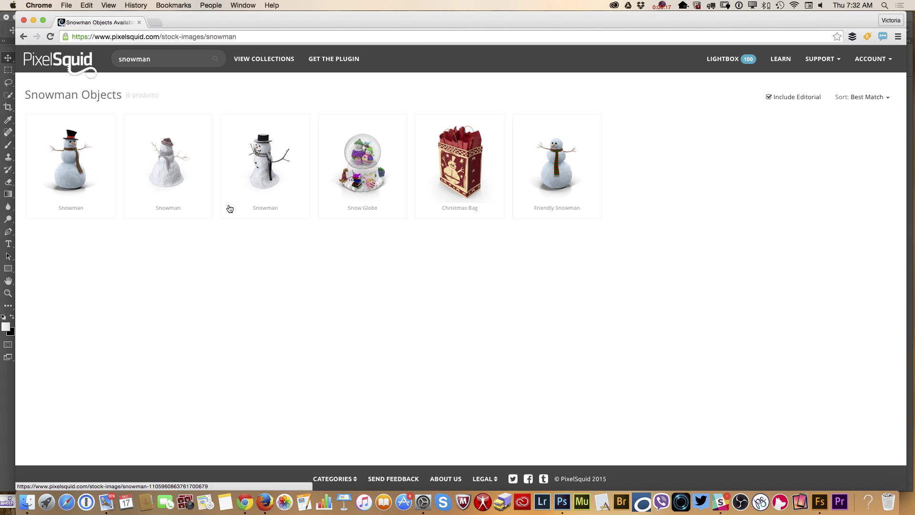
{"action": "mouse_move", "coordinate": [76, 210]}
{"action": "left_click", "coordinate": [80, 229]}
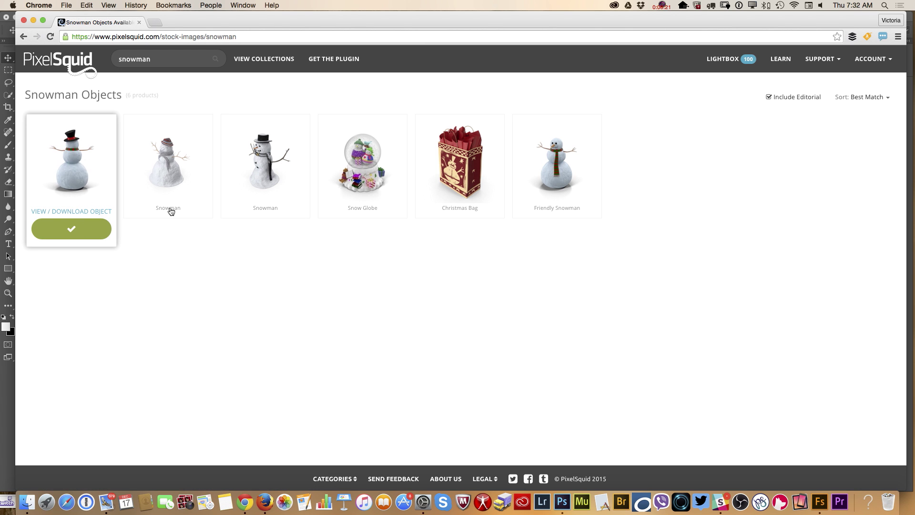
Step: Switch back to Photoshop, refresh the PixelSquid library and add the Snow Globe at the I03 angle
{"action": "left_click", "coordinate": [563, 506]}
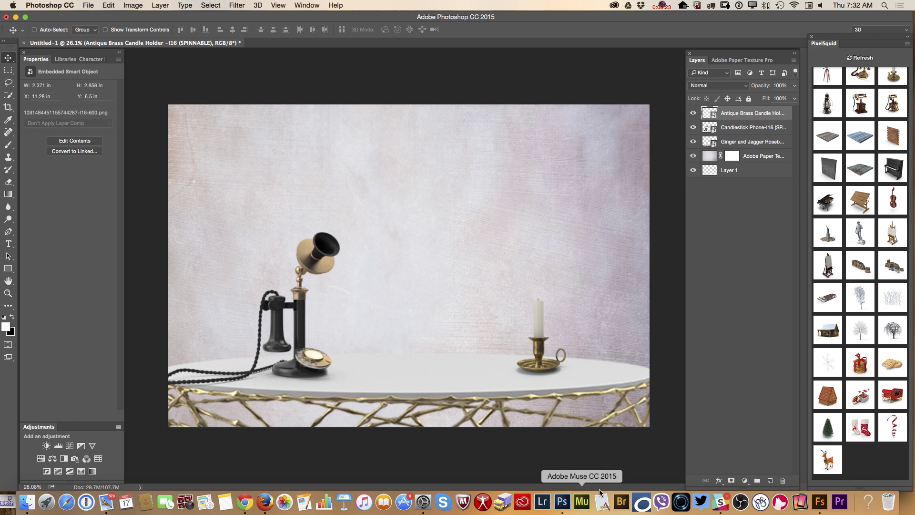
{"action": "scroll", "coordinate": [867, 226], "scroll_direction": "up", "scroll_amount": 15}
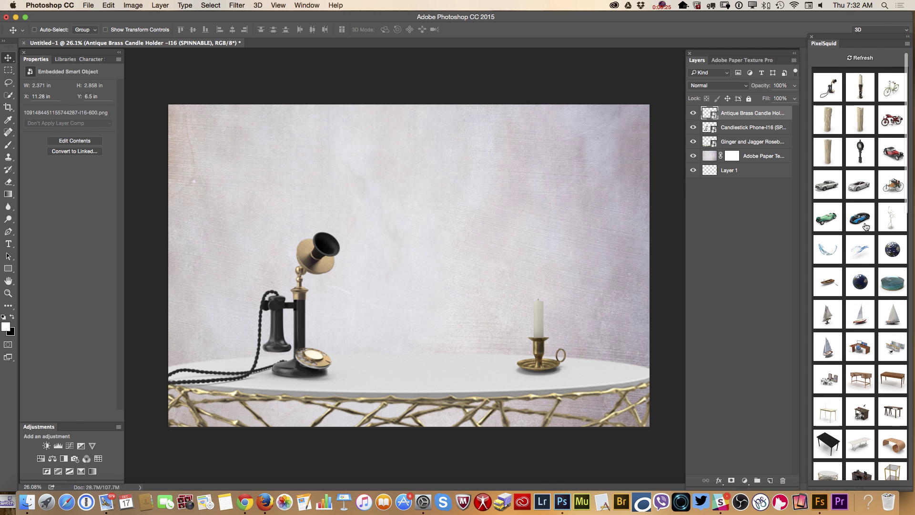
{"action": "left_click", "coordinate": [863, 58]}
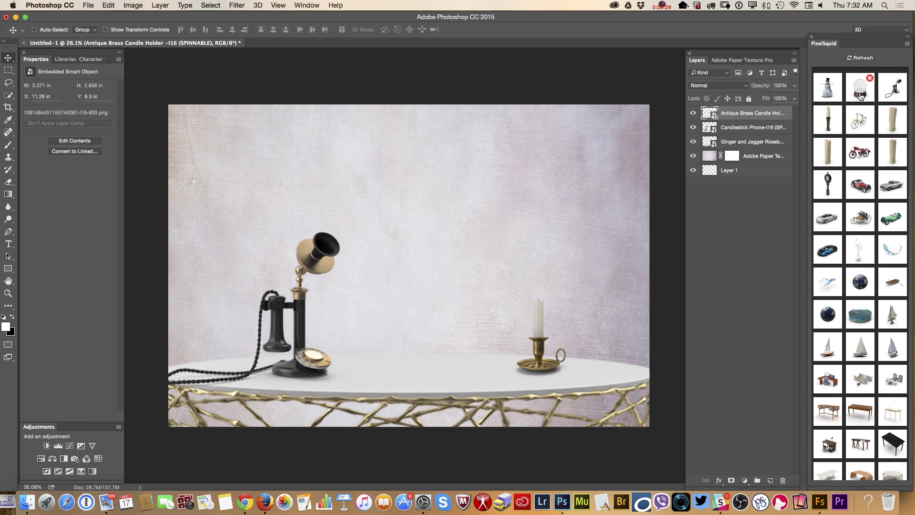
{"action": "scroll", "coordinate": [861, 97], "scroll_direction": "down", "scroll_amount": 1}
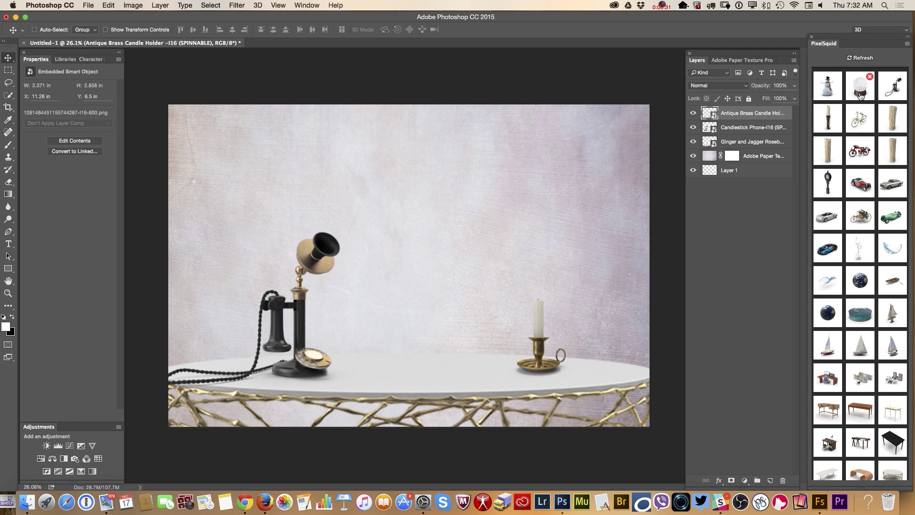
{"action": "left_click", "coordinate": [860, 96]}
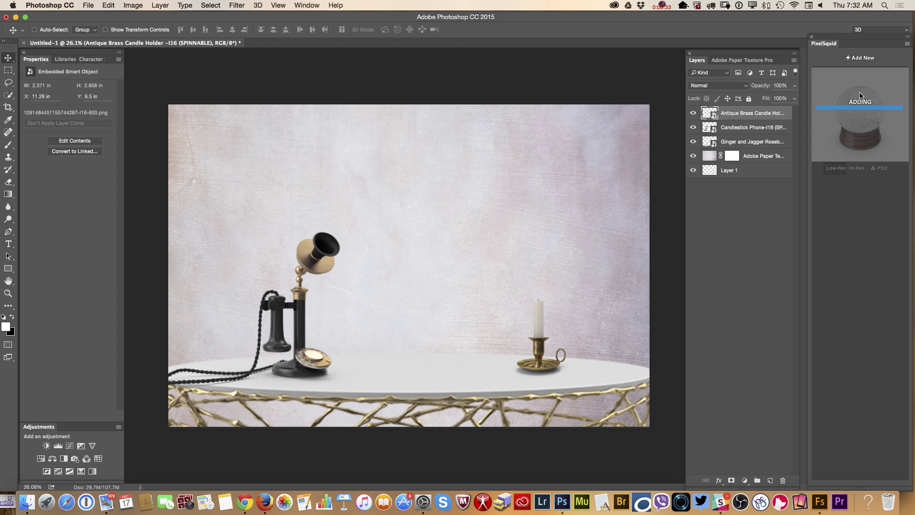
{"action": "left_click_drag", "start_coordinate": [861, 133], "coordinate": [859, 122]}
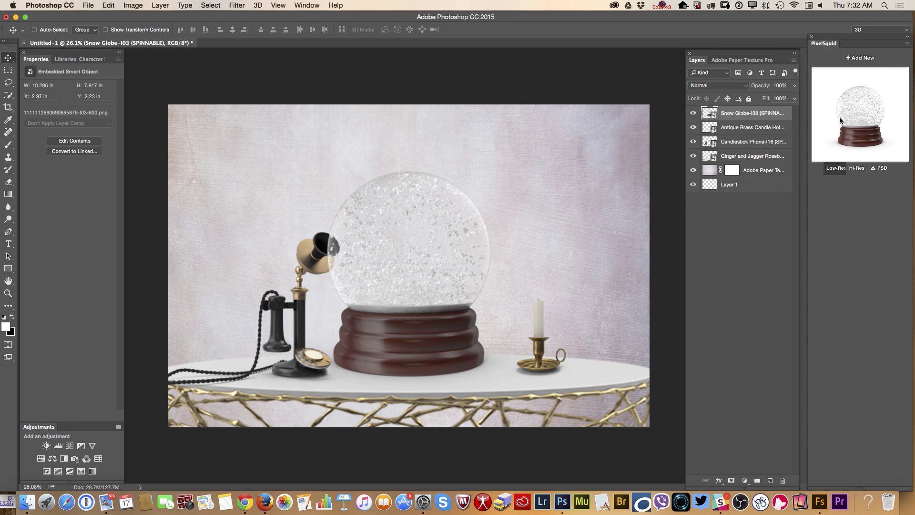
Step: Scale the snow globe down to about 3.89 by 2.9 in and tuck it behind the phone at about X 4.03 in, Y 6.46 in
{"action": "left_click", "coordinate": [109, 6]}
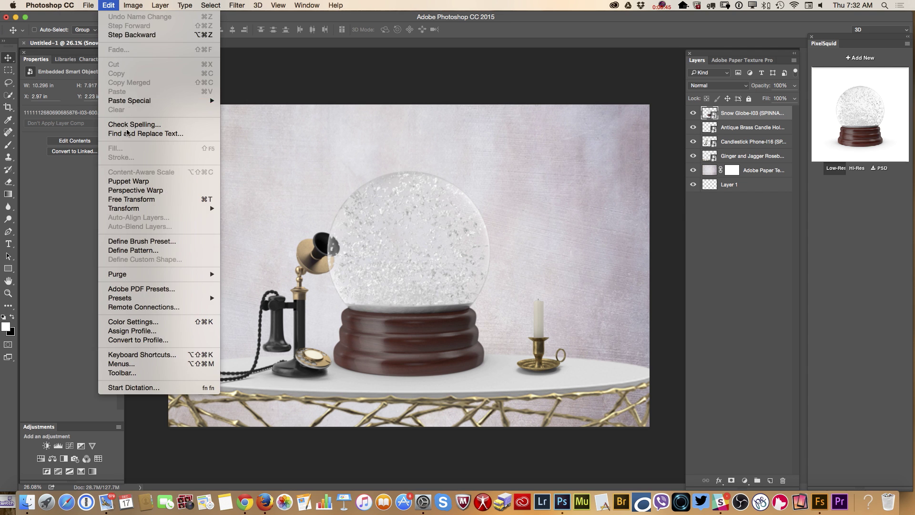
{"action": "left_click", "coordinate": [129, 199]}
{"action": "left_click_drag", "start_coordinate": [247, 104], "coordinate": [472, 342]}
{"action": "left_click_drag", "start_coordinate": [511, 370], "coordinate": [418, 273]}
{"action": "left_click_drag", "start_coordinate": [470, 318], "coordinate": [358, 321]}
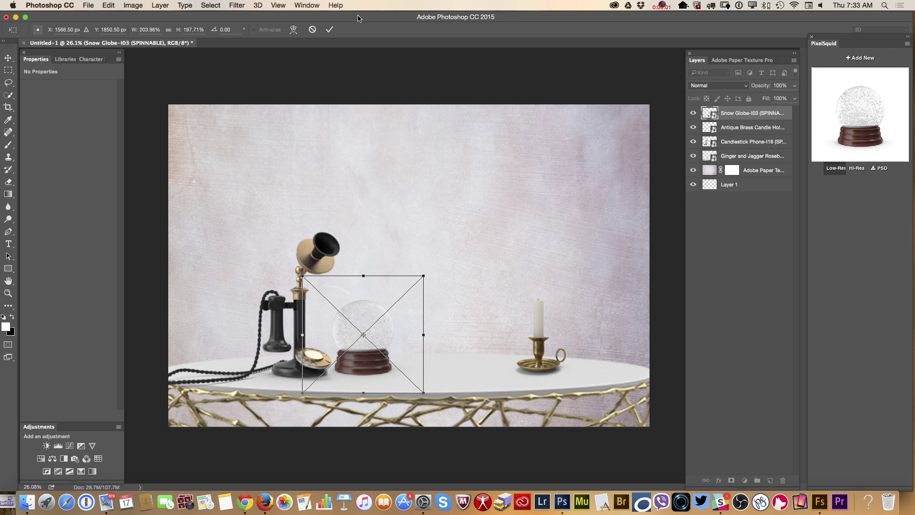
{"action": "left_click", "coordinate": [330, 29]}
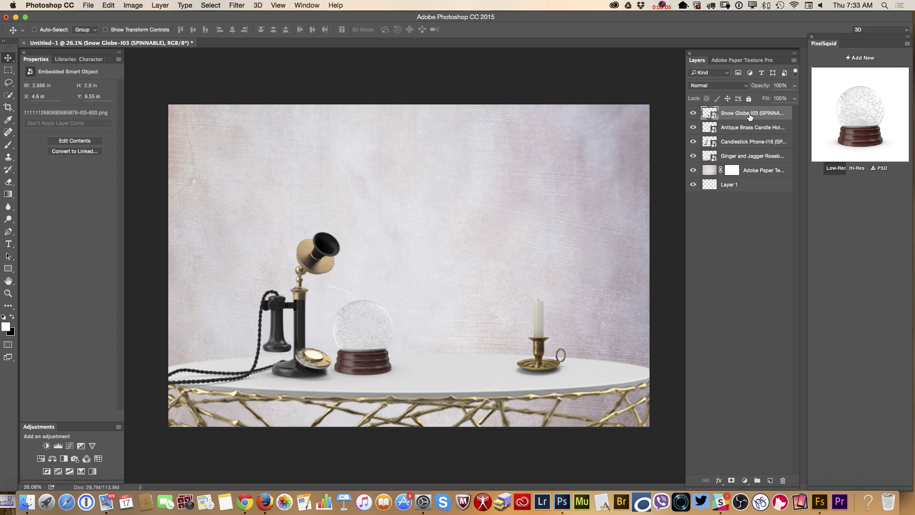
{"action": "left_click_drag", "start_coordinate": [750, 116], "coordinate": [749, 139]}
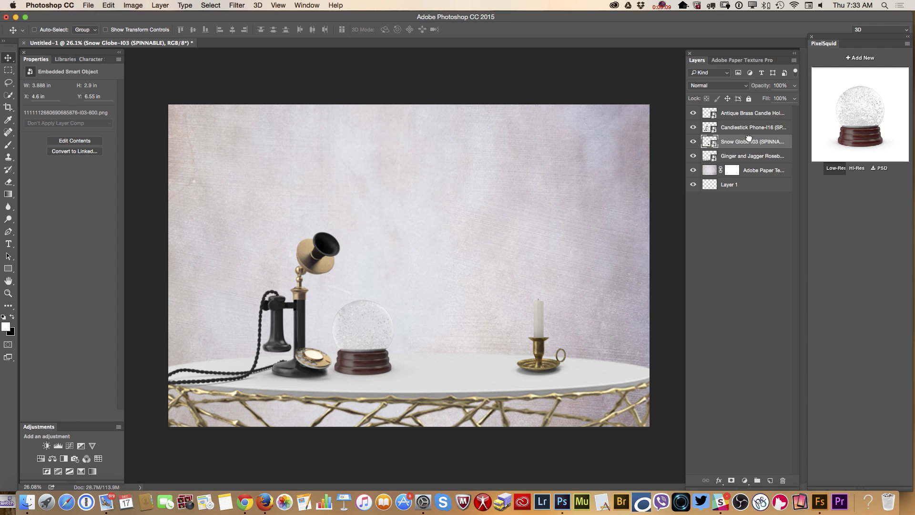
{"action": "left_click_drag", "start_coordinate": [383, 324], "coordinate": [355, 323]}
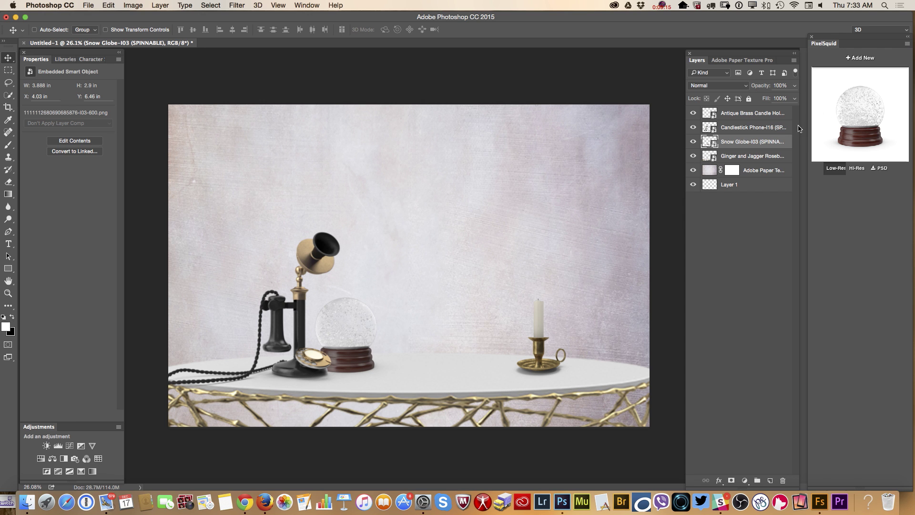
Step: Add the Snowman from the PixelSquid library and spin it to the I16 angle
{"action": "left_click", "coordinate": [860, 58]}
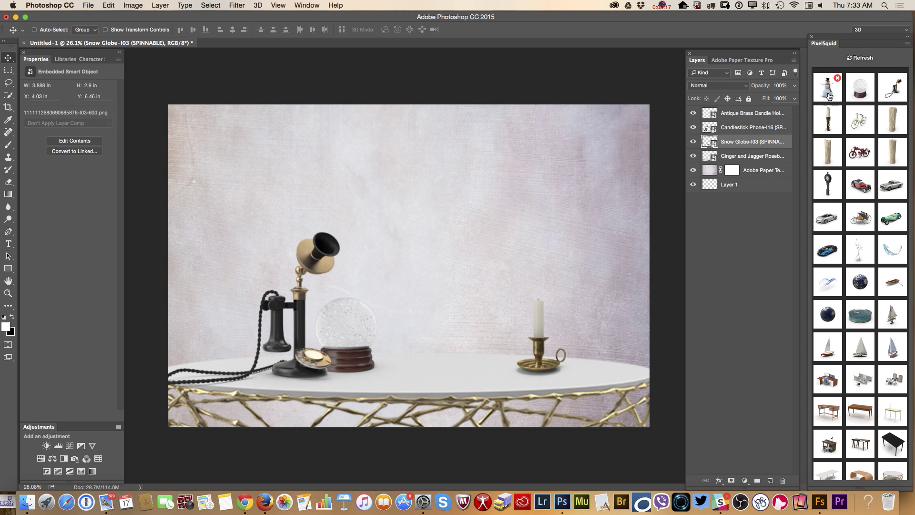
{"action": "left_click", "coordinate": [829, 96]}
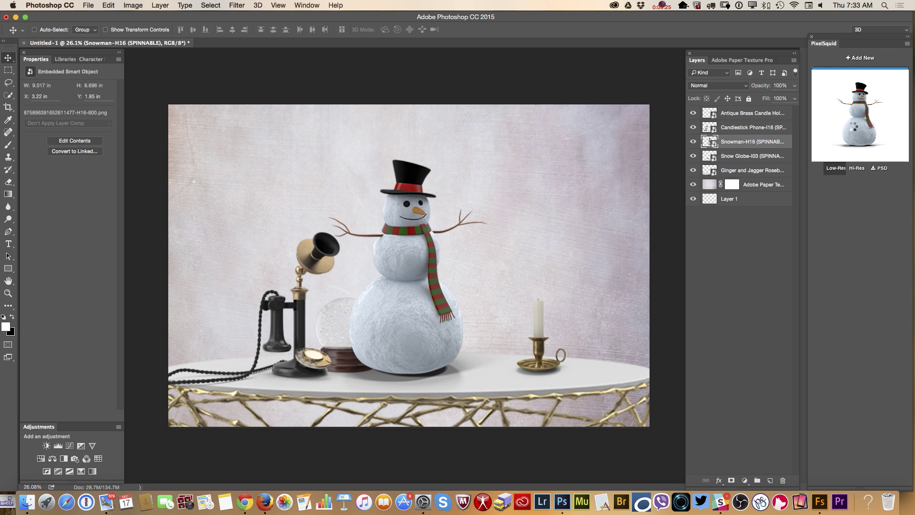
Step: Scale the snowman to about 2.03 by 1.54 in, place it inside the snow globe and move its layer beneath the globe
{"action": "left_click", "coordinate": [107, 6]}
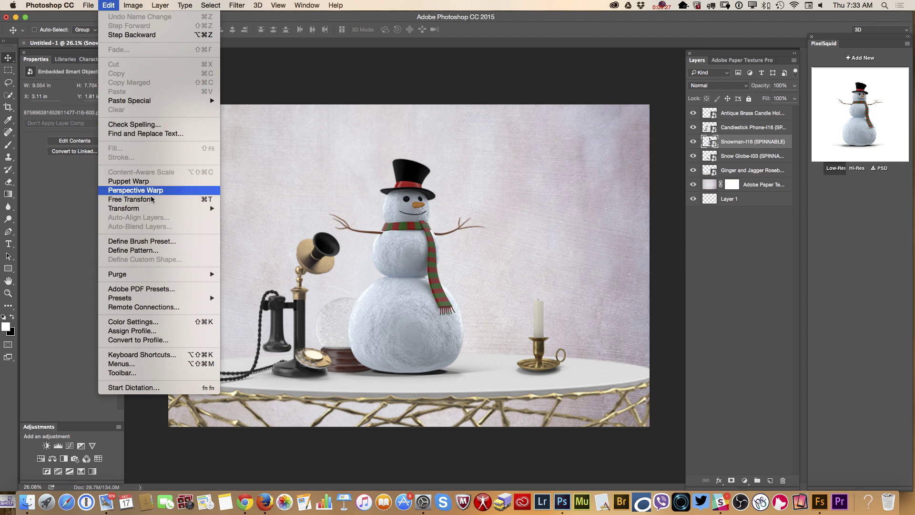
{"action": "left_click", "coordinate": [119, 199]}
{"action": "left_click_drag", "start_coordinate": [247, 104], "coordinate": [488, 349]}
{"action": "left_click_drag", "start_coordinate": [516, 401], "coordinate": [345, 333]}
{"action": "left_click_drag", "start_coordinate": [304, 288], "coordinate": [315, 298]}
{"action": "mouse_move", "coordinate": [346, 329]}
{"action": "left_mouse_down"}
{"action": "mouse_move", "coordinate": [341, 319]}
{"action": "mouse_move", "coordinate": [347, 329]}
{"action": "left_mouse_up"}
{"action": "key", "text": "Return"}
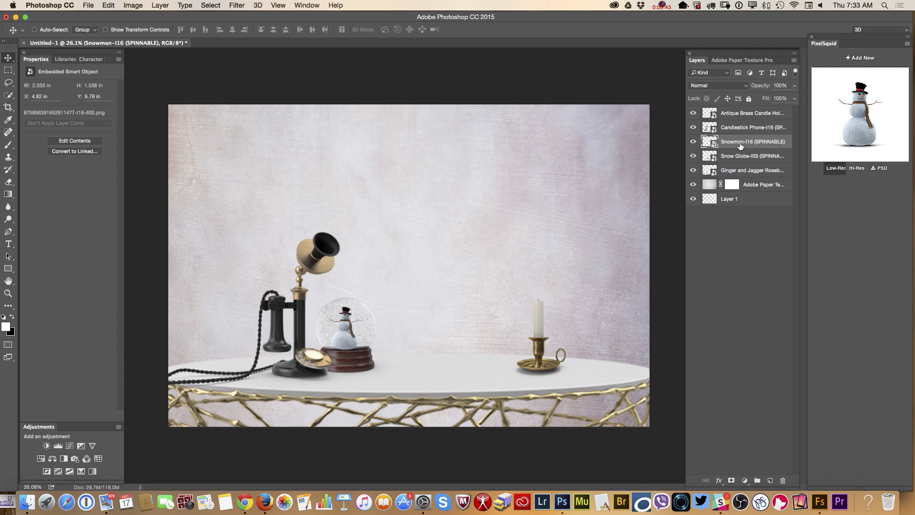
{"action": "left_click_drag", "start_coordinate": [755, 148], "coordinate": [754, 163]}
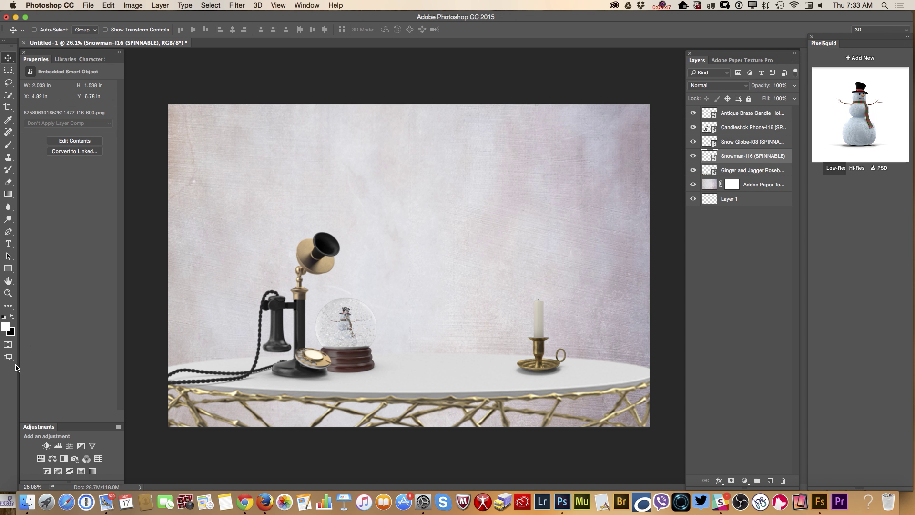
Step: Add the Bronze Inkstand from the PixelSquid library and spin it to the I16 angle
{"action": "left_click", "coordinate": [8, 293]}
{"action": "mouse_move", "coordinate": [345, 339]}
{"action": "left_mouse_down"}
{"action": "mouse_move", "coordinate": [406, 406]}
{"action": "mouse_move", "coordinate": [355, 353]}
{"action": "left_mouse_up"}
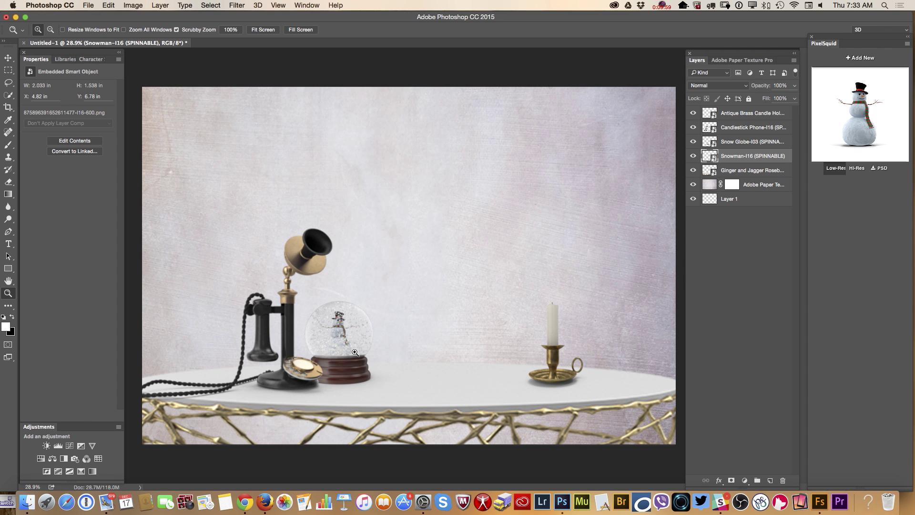
{"action": "left_click", "coordinate": [861, 58]}
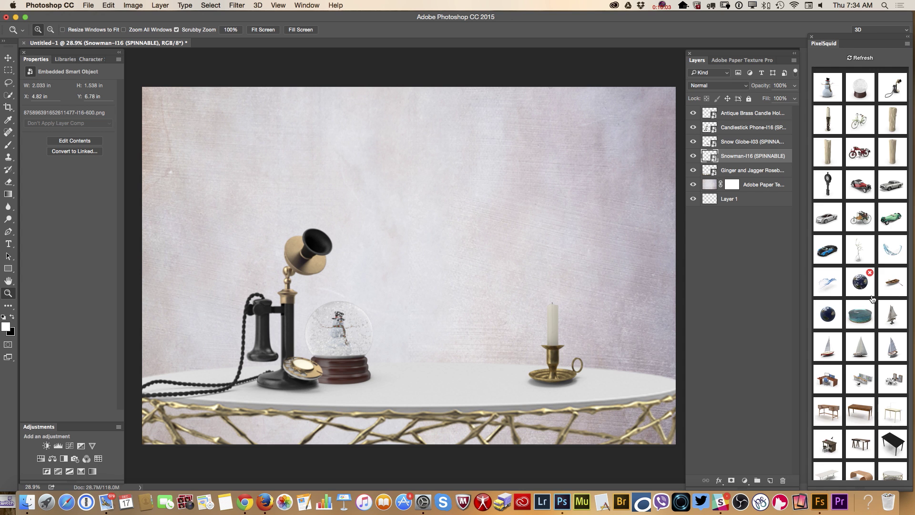
{"action": "scroll", "coordinate": [873, 299], "scroll_direction": "down", "scroll_amount": 10}
{"action": "scroll", "coordinate": [873, 299], "scroll_direction": "down", "scroll_amount": 10}
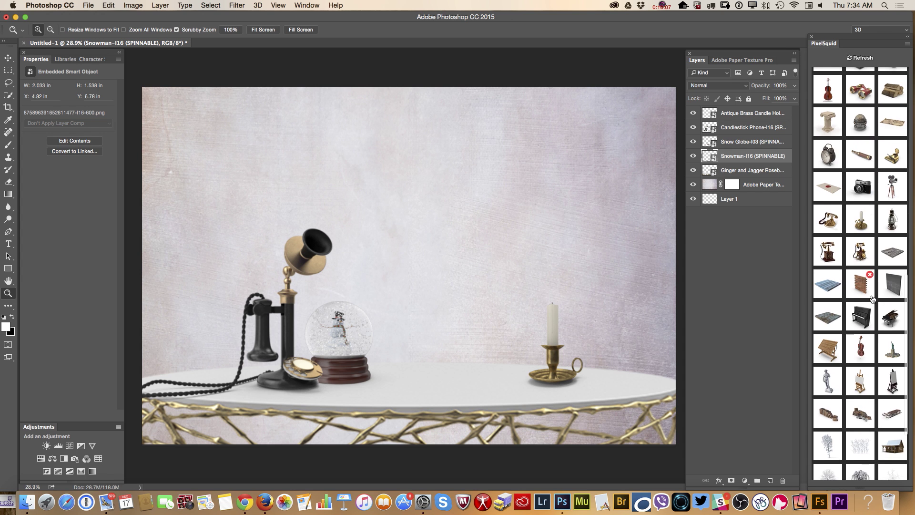
{"action": "scroll", "coordinate": [872, 298], "scroll_direction": "down", "scroll_amount": 5}
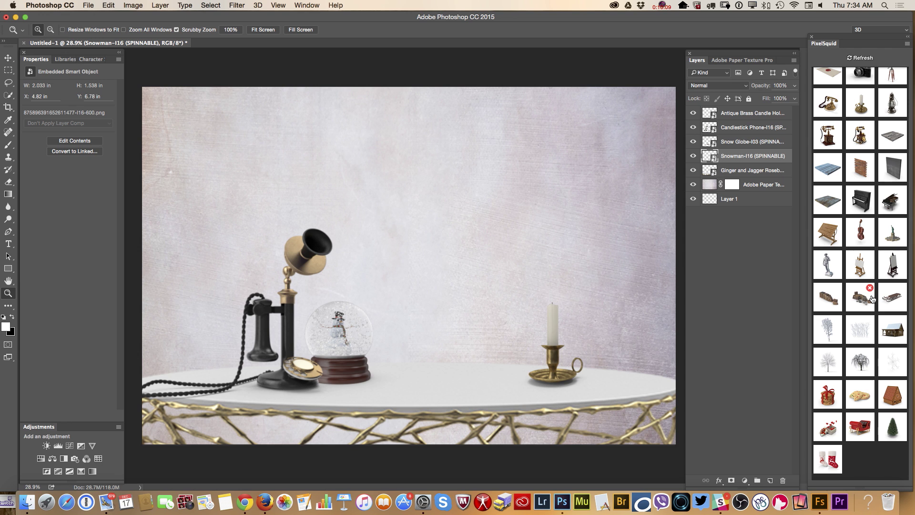
{"action": "scroll", "coordinate": [873, 299], "scroll_direction": "up", "scroll_amount": 5}
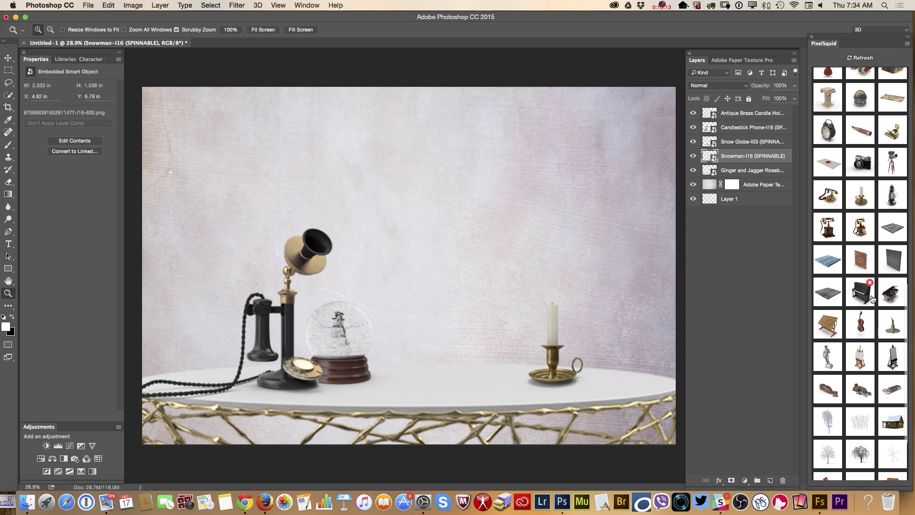
{"action": "left_click", "coordinate": [898, 133]}
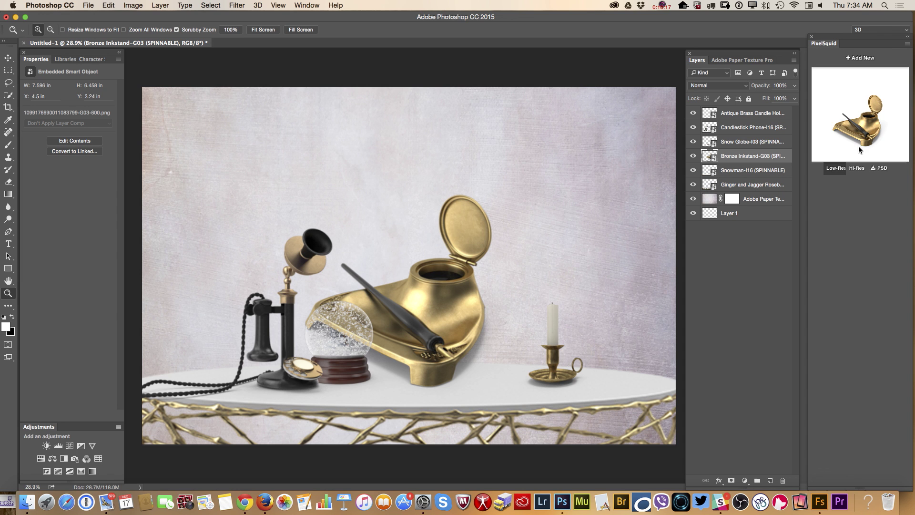
{"action": "left_click_drag", "start_coordinate": [866, 136], "coordinate": [865, 130]}
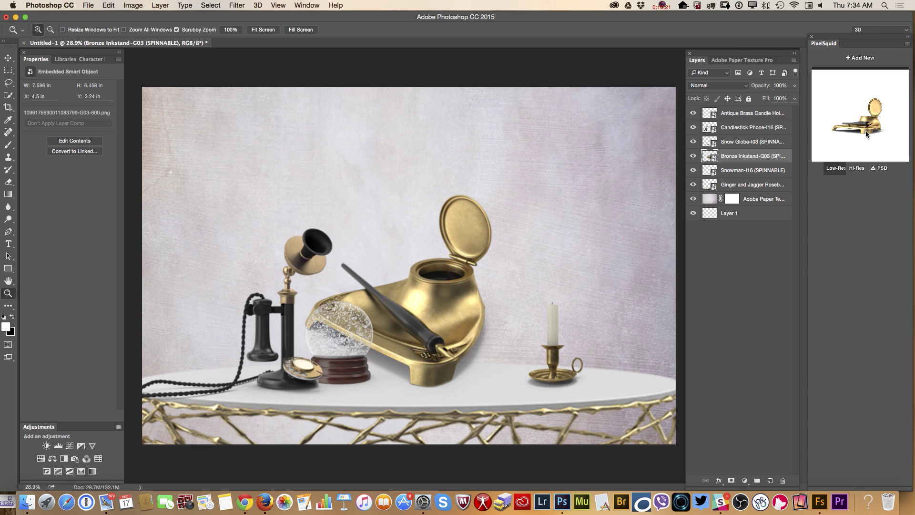
{"action": "mouse_move", "coordinate": [866, 131]}
{"action": "left_mouse_down"}
{"action": "mouse_move", "coordinate": [852, 131]}
{"action": "mouse_move", "coordinate": [880, 131]}
{"action": "left_mouse_up"}
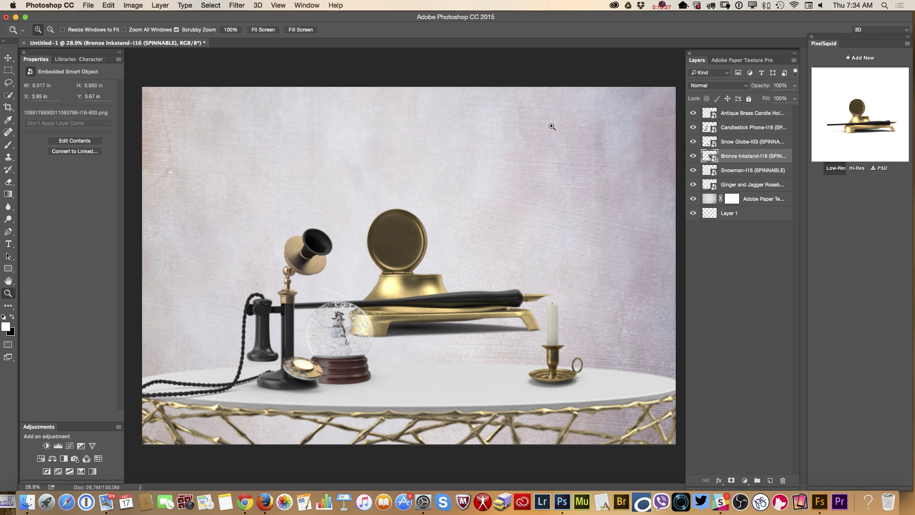
Step: Scale the inkstand down to about 2.89 by 1.58 in and set it on the table beside the candle holder at about X 8.62 in, Y 7.35 in
{"action": "left_click", "coordinate": [110, 5]}
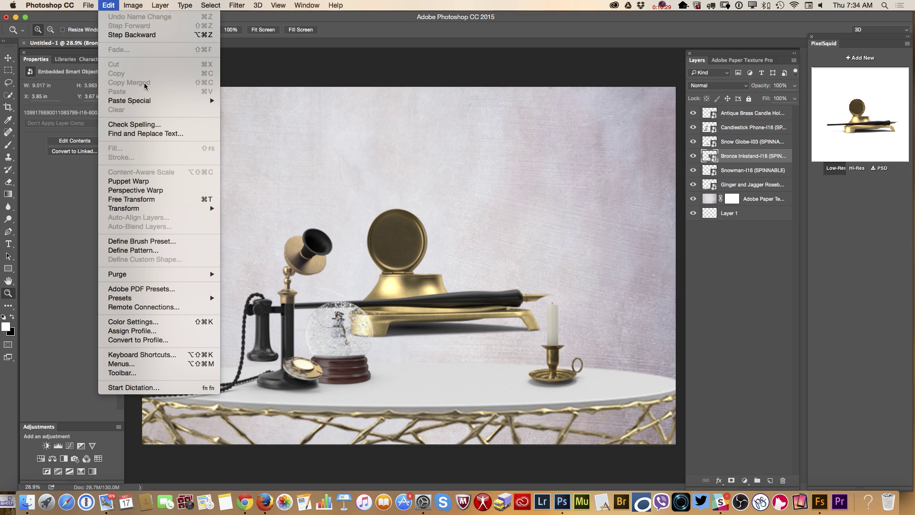
{"action": "left_click", "coordinate": [137, 200]}
{"action": "left_click_drag", "start_coordinate": [231, 88], "coordinate": [486, 304]}
{"action": "left_click_drag", "start_coordinate": [501, 349], "coordinate": [444, 329]}
{"action": "left_click_drag", "start_coordinate": [409, 273], "coordinate": [417, 284]}
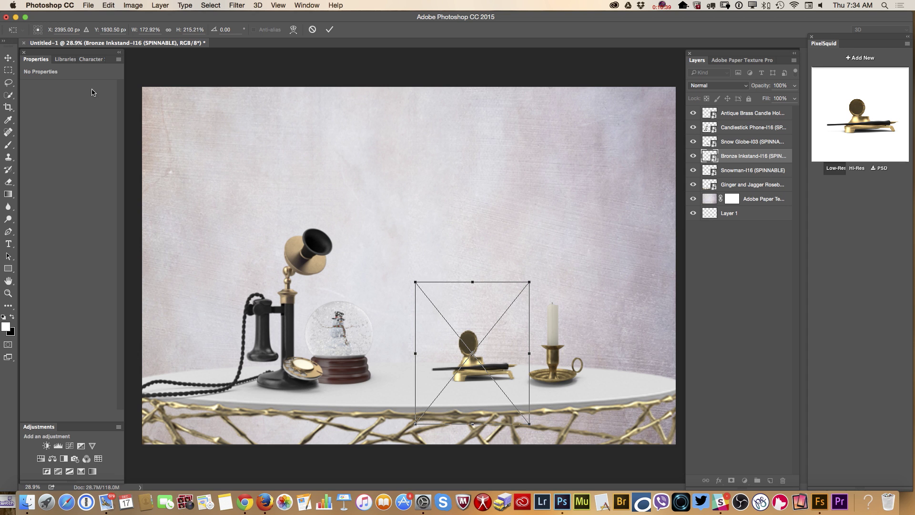
{"action": "left_click", "coordinate": [330, 30]}
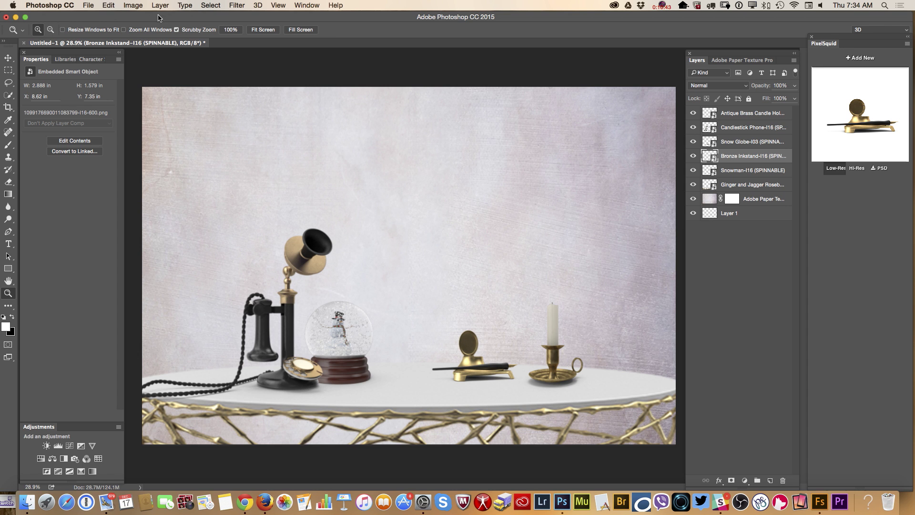
Step: Check the document's pixel dimensions and resolution
{"action": "left_click", "coordinate": [133, 6]}
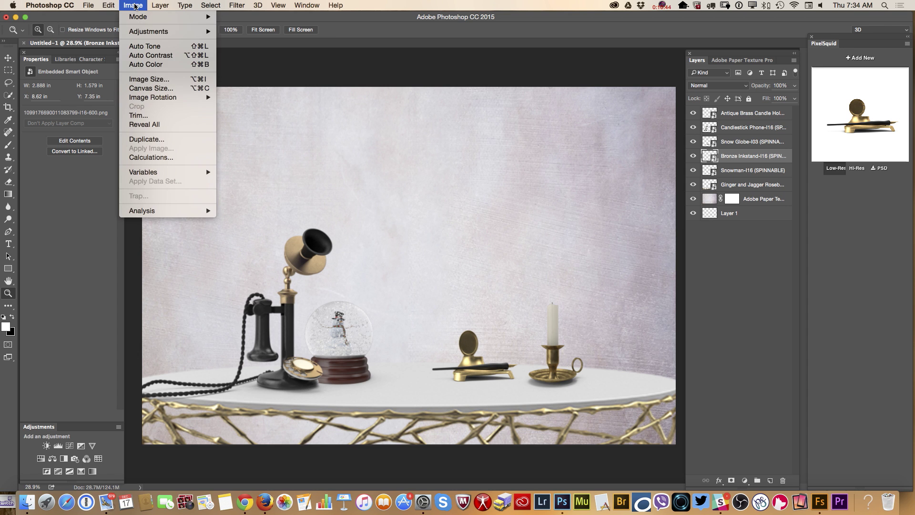
{"action": "left_click", "coordinate": [160, 82]}
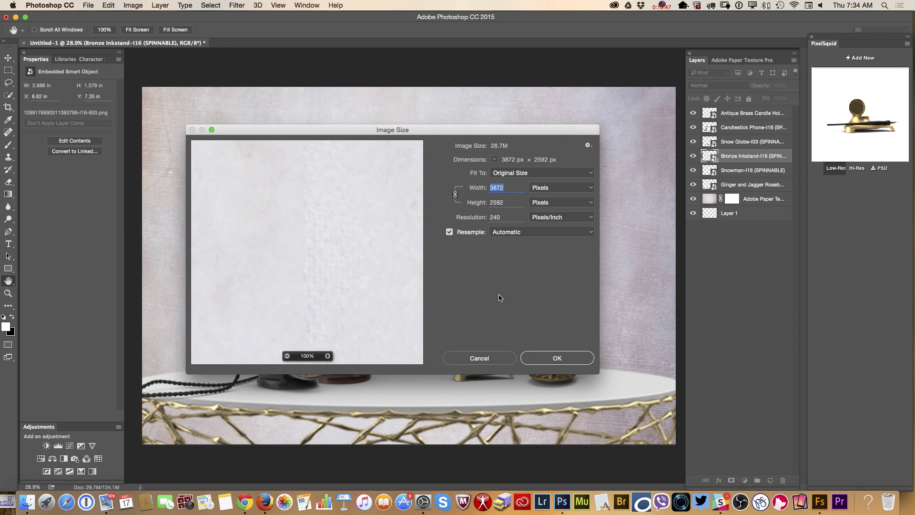
{"action": "left_click", "coordinate": [547, 362]}
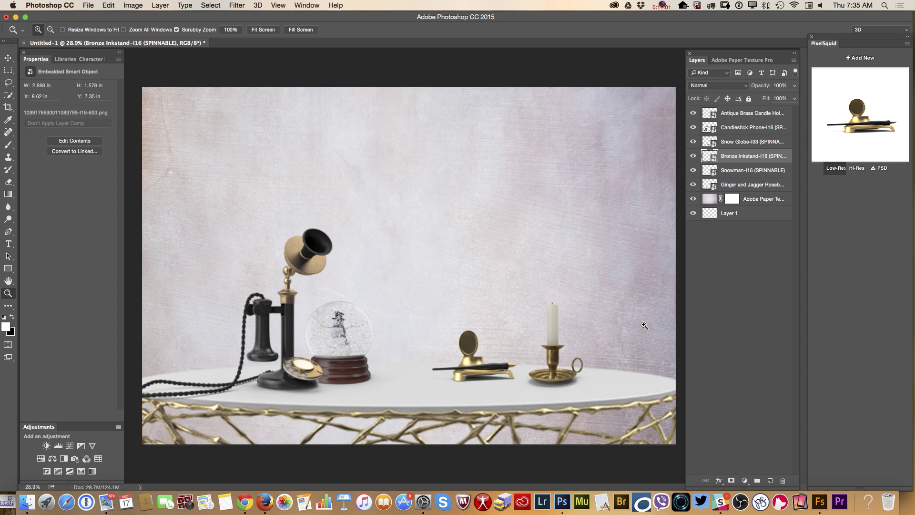
Step: Add the Envelope With Wax Seal from the PixelSquid library and spin it to the E02 angle
{"action": "left_click", "coordinate": [859, 61]}
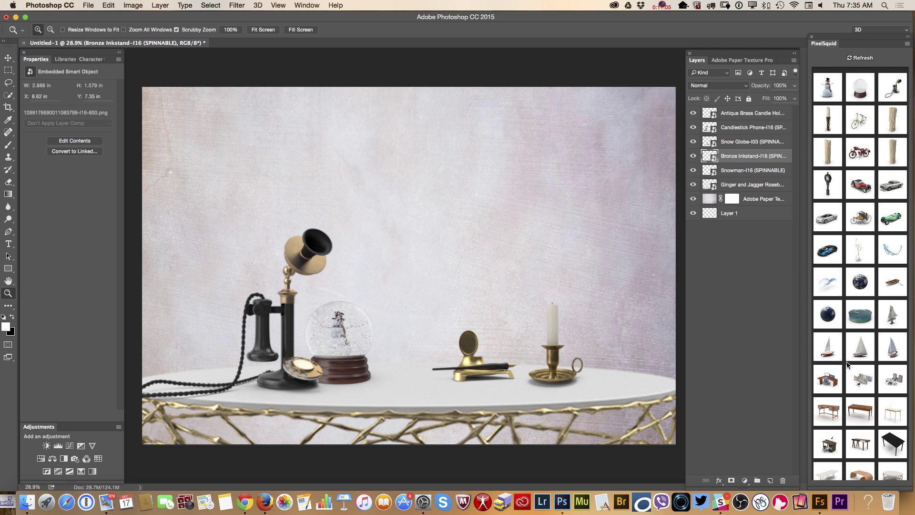
{"action": "scroll", "coordinate": [848, 365], "scroll_direction": "down", "scroll_amount": 5}
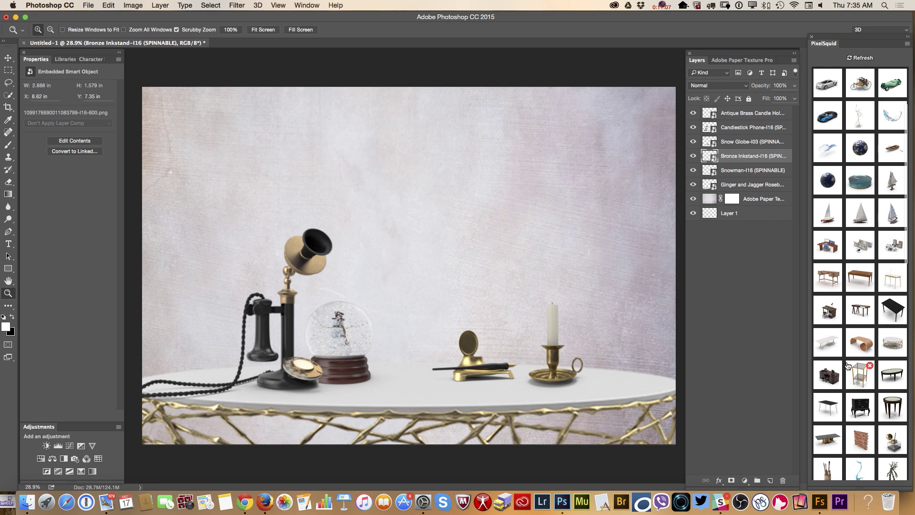
{"action": "scroll", "coordinate": [839, 372], "scroll_direction": "down", "scroll_amount": 1}
{"action": "left_click", "coordinate": [827, 374]}
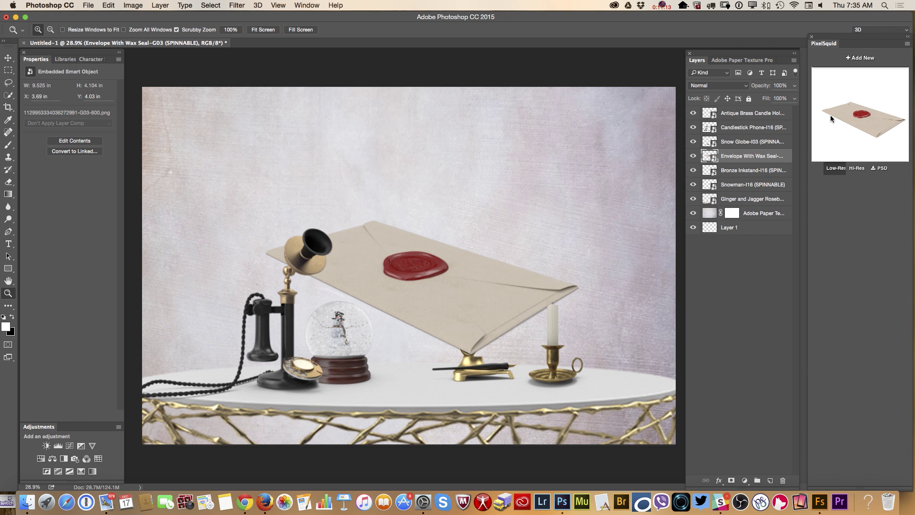
{"action": "mouse_move", "coordinate": [826, 112]}
{"action": "left_mouse_down"}
{"action": "mouse_move", "coordinate": [834, 124]}
{"action": "mouse_move", "coordinate": [825, 125]}
{"action": "left_mouse_up"}
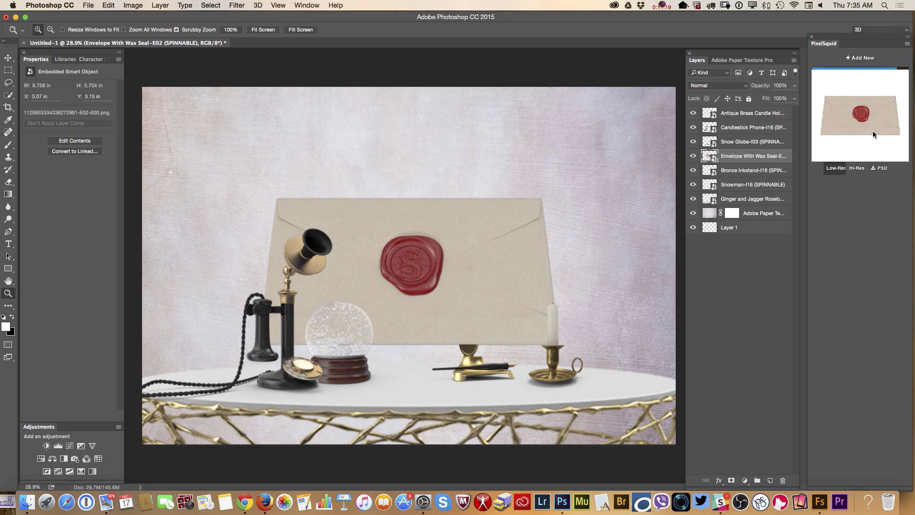
{"action": "left_click_drag", "start_coordinate": [874, 130], "coordinate": [882, 123]}
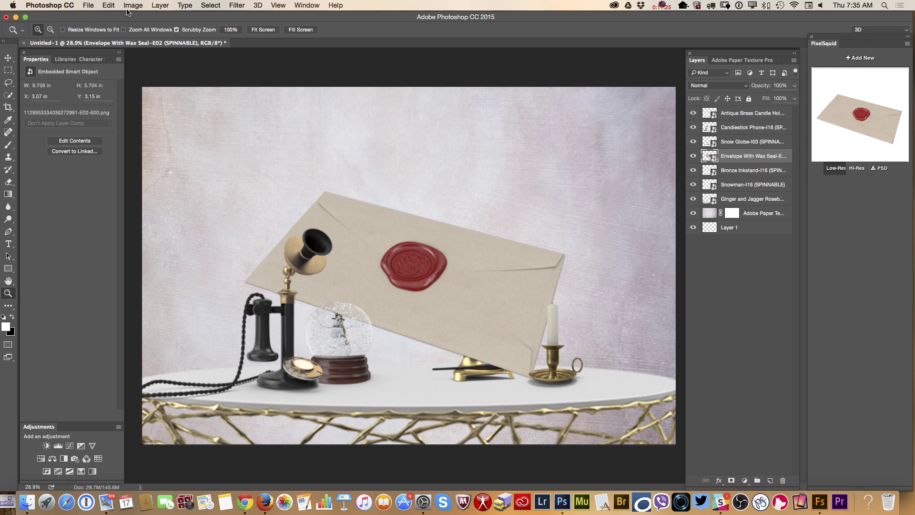
Step: Scale the envelope to about 2.96 by 1.31 in, place it in front of the inkstand and spin it to the D01 angle
{"action": "left_click", "coordinate": [100, 7]}
{"action": "left_click", "coordinate": [271, 168]}
{"action": "left_click_drag", "start_coordinate": [230, 94], "coordinate": [481, 364]}
{"action": "left_click_drag", "start_coordinate": [548, 405], "coordinate": [463, 374]}
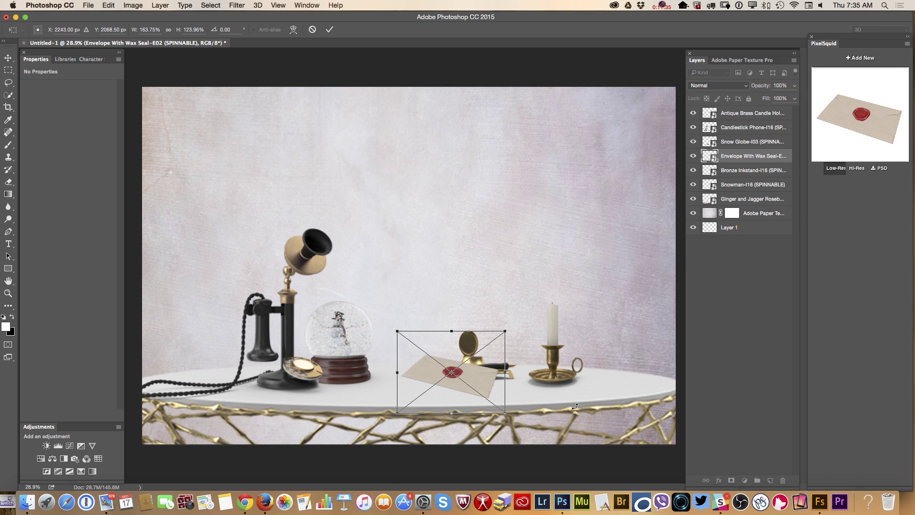
{"action": "left_click", "coordinate": [330, 30]}
{"action": "key", "text": "z"}
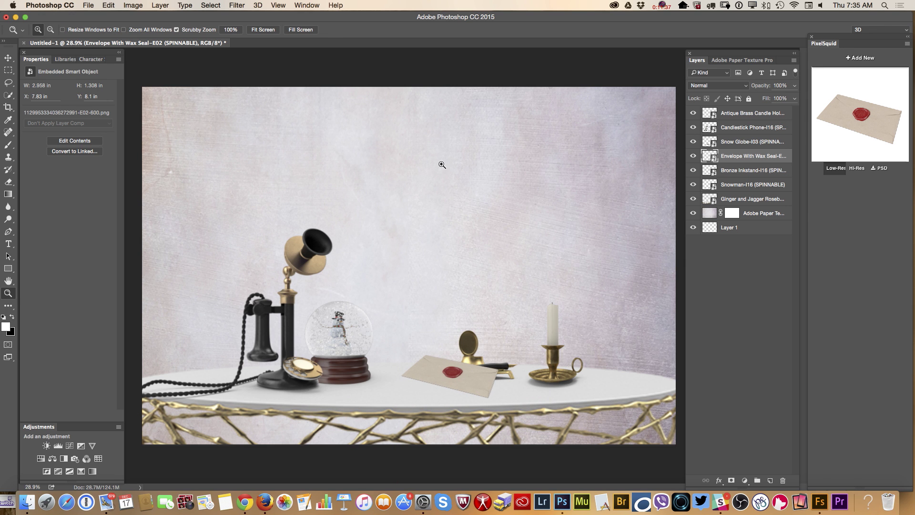
{"action": "left_click_drag", "start_coordinate": [831, 122], "coordinate": [832, 126]}
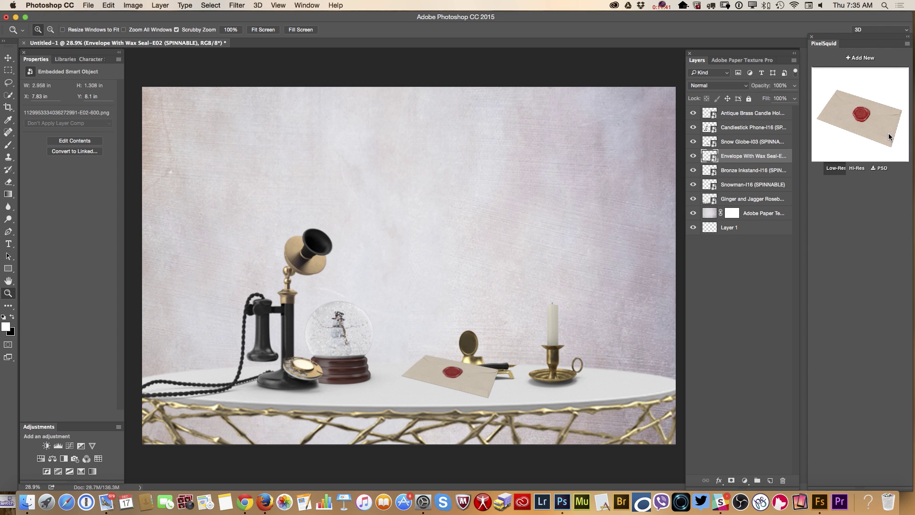
{"action": "left_click_drag", "start_coordinate": [889, 130], "coordinate": [893, 133]}
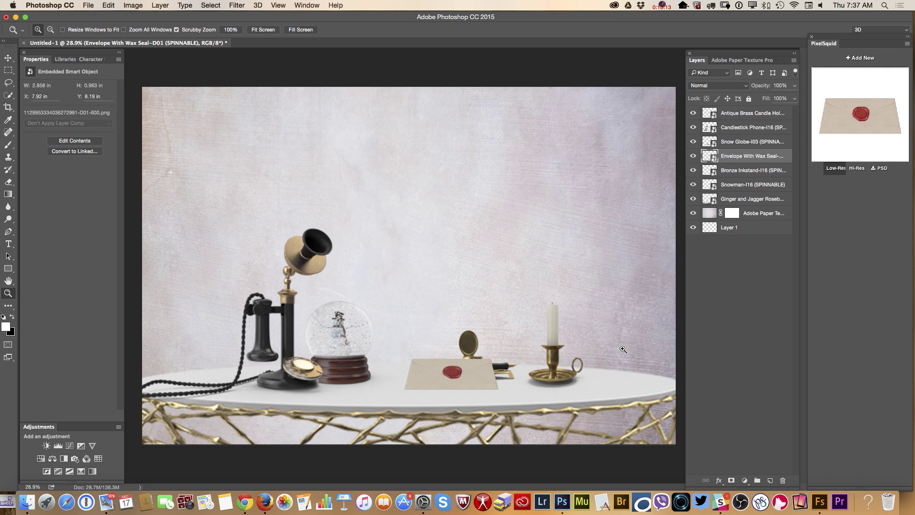
Step: Create a new layer above the envelope and draw a short vertical Pen path rising from the candle's wick
{"action": "left_click", "coordinate": [771, 481]}
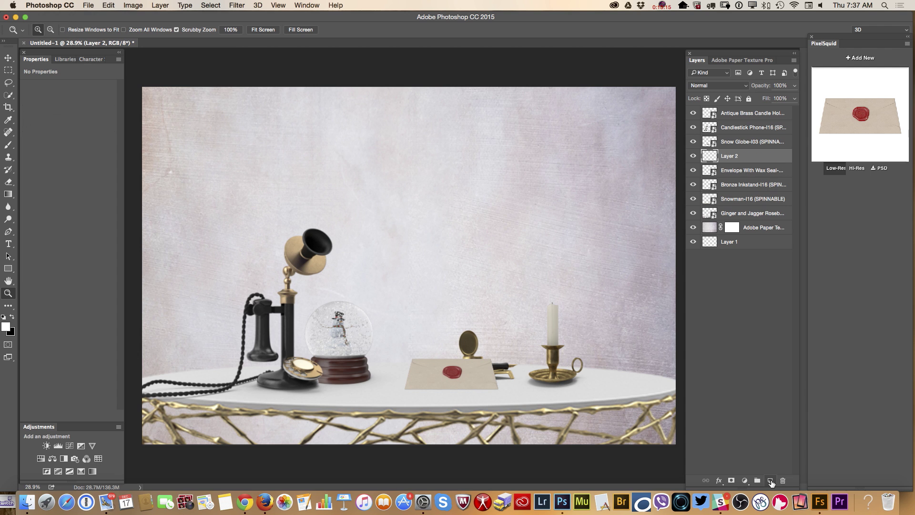
{"action": "left_click", "coordinate": [9, 234]}
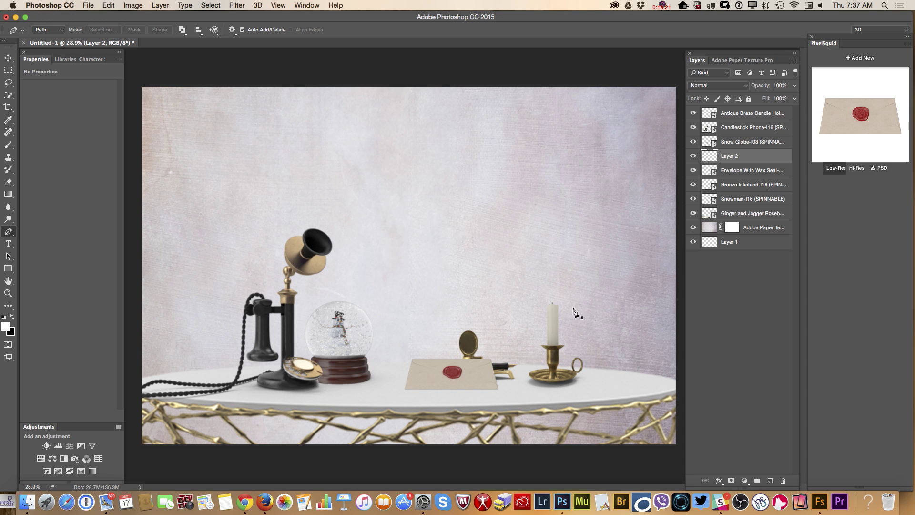
{"action": "left_click", "coordinate": [553, 304]}
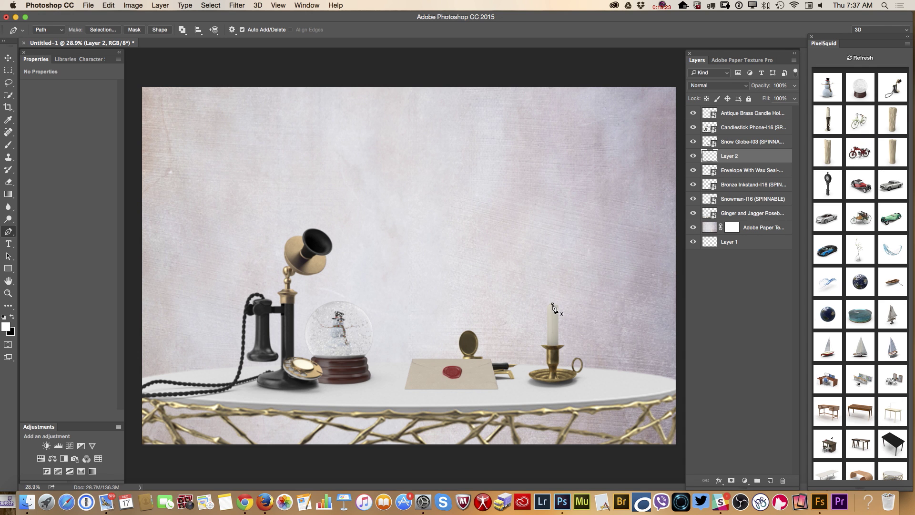
{"action": "left_click", "coordinate": [552, 290]}
Step: Start a Flame render along the path with the Candle Light flame type and a width of 126
{"action": "left_click", "coordinate": [237, 5]}
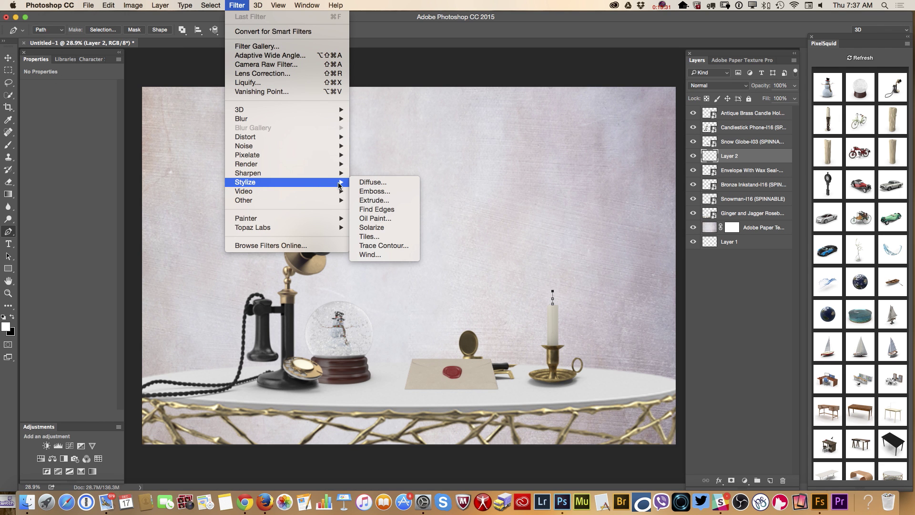
{"action": "mouse_move", "coordinate": [331, 165]}
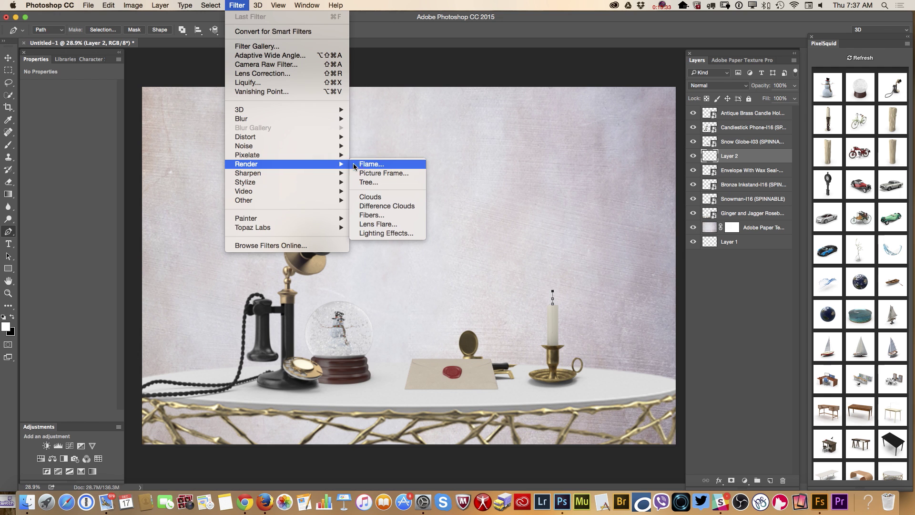
{"action": "left_click", "coordinate": [368, 164]}
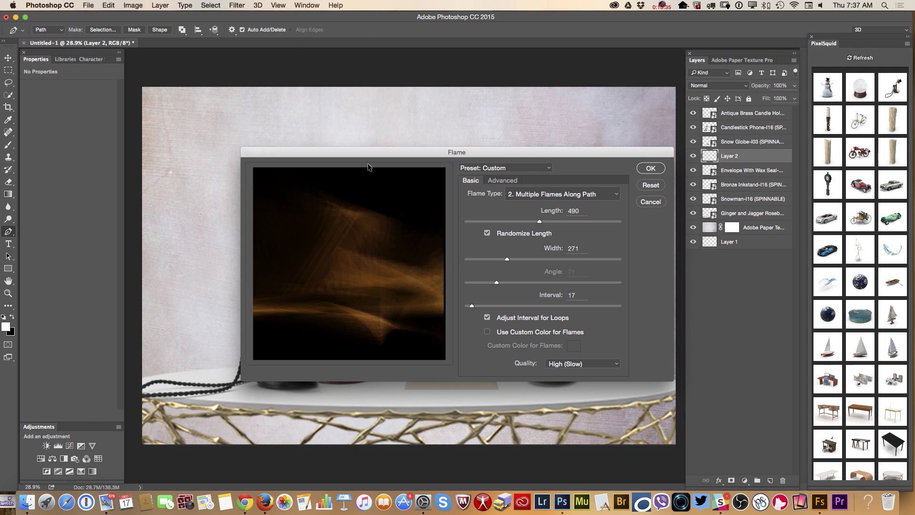
{"action": "left_click", "coordinate": [543, 196]}
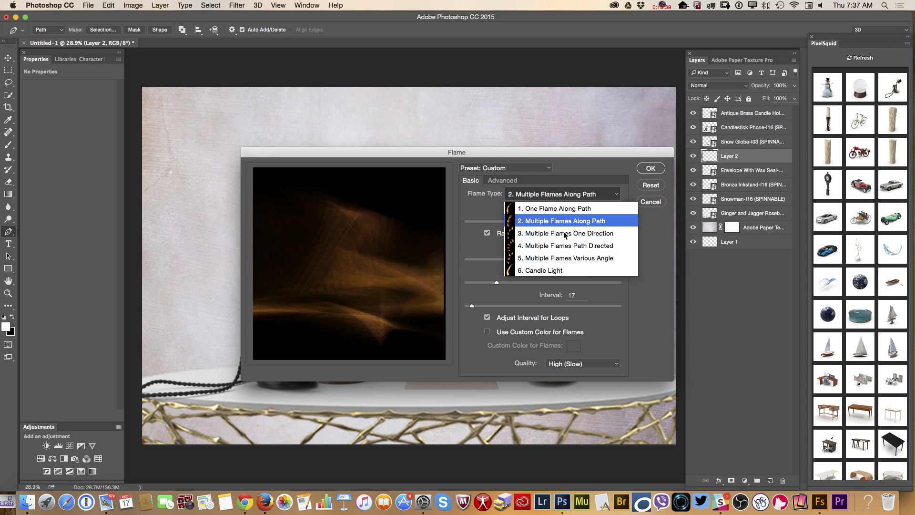
{"action": "left_click", "coordinate": [532, 271]}
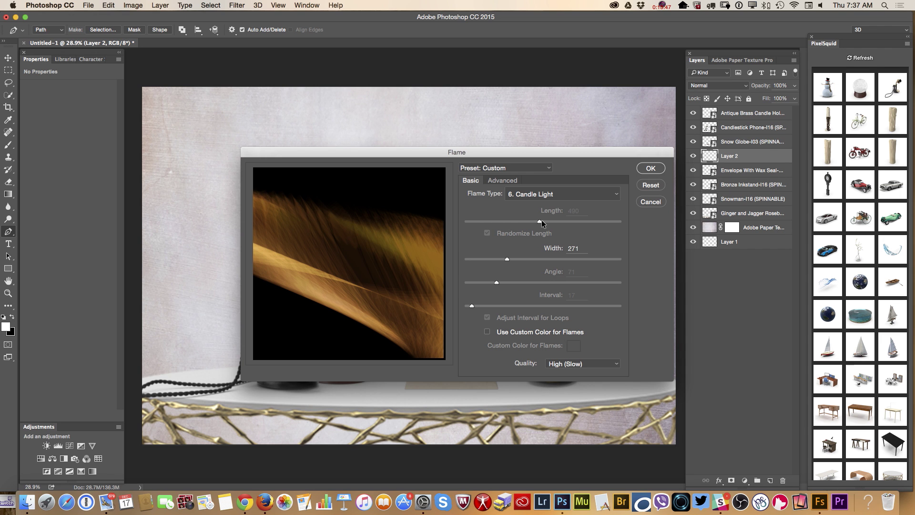
{"action": "left_click_drag", "start_coordinate": [507, 258], "coordinate": [485, 259]}
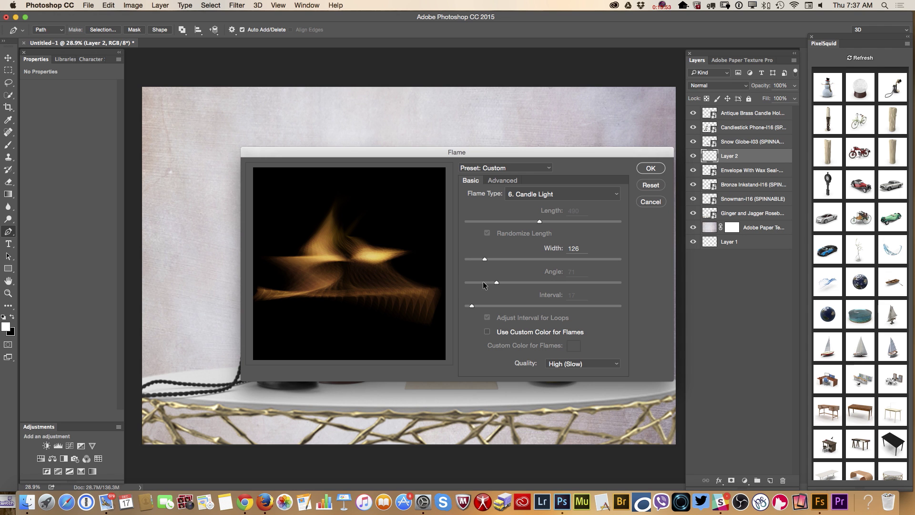
Step: Enable a custom color for the flames and pick a golden yellow
{"action": "left_click", "coordinate": [487, 332]}
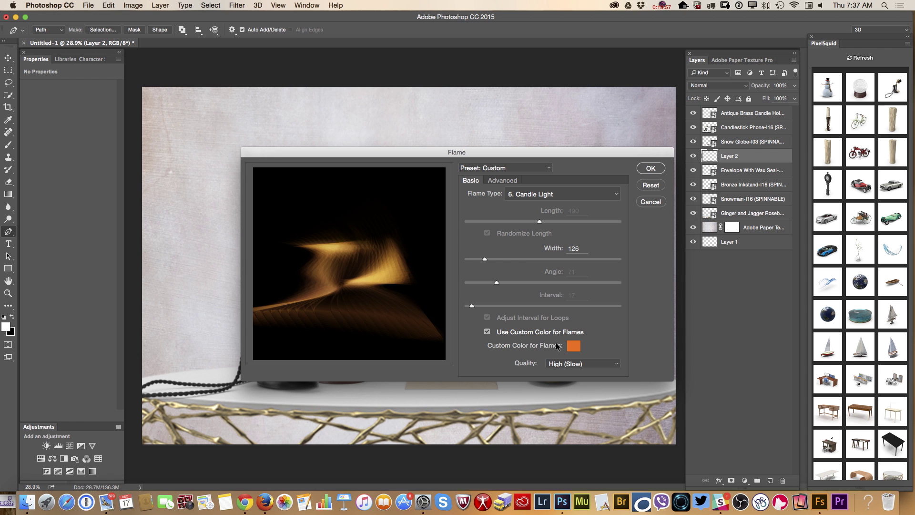
{"action": "left_click", "coordinate": [574, 346]}
{"action": "left_click", "coordinate": [595, 244]}
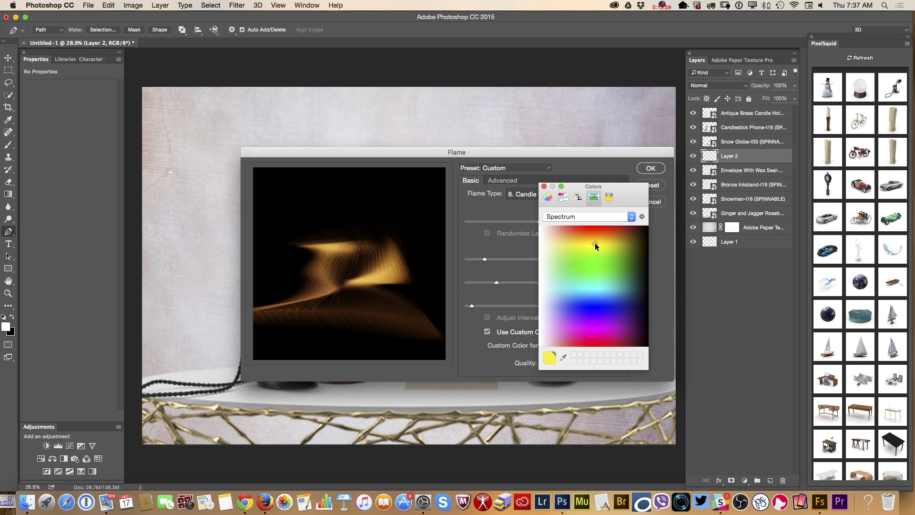
{"action": "mouse_move", "coordinate": [595, 242]}
{"action": "left_mouse_down"}
{"action": "mouse_move", "coordinate": [575, 247]}
{"action": "mouse_move", "coordinate": [617, 244]}
{"action": "mouse_move", "coordinate": [603, 236]}
{"action": "mouse_move", "coordinate": [619, 228]}
{"action": "mouse_move", "coordinate": [604, 237]}
{"action": "left_mouse_up"}
{"action": "left_click", "coordinate": [543, 187]}
Step: Set the flame's Turbulent to 4, Opacity to 4 and Flame Style to Normal, and render it on the candle
{"action": "left_click", "coordinate": [499, 180]}
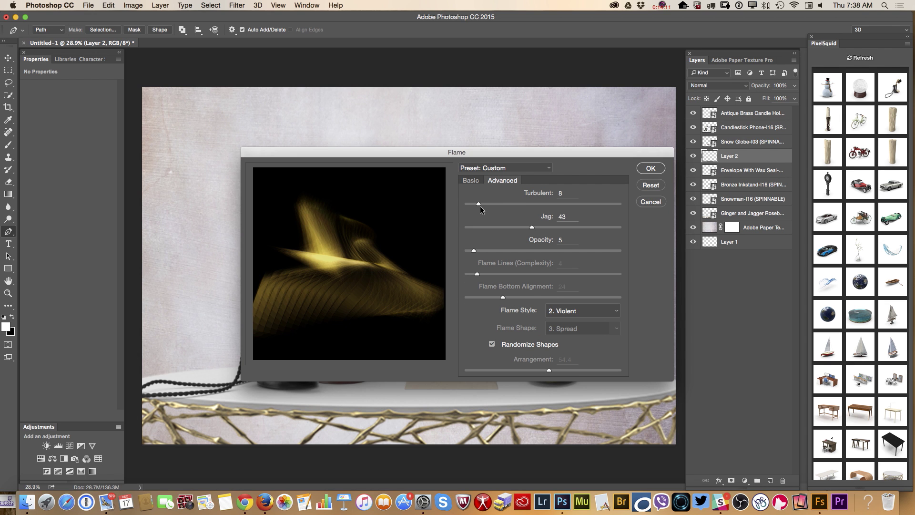
{"action": "left_click_drag", "start_coordinate": [480, 205], "coordinate": [474, 206]}
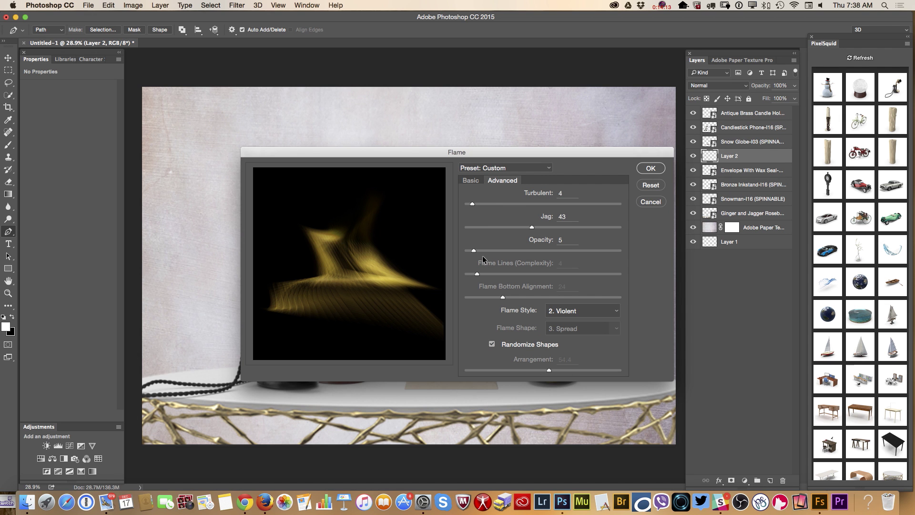
{"action": "mouse_move", "coordinate": [468, 250]}
{"action": "left_mouse_down"}
{"action": "mouse_move", "coordinate": [501, 251]}
{"action": "mouse_move", "coordinate": [472, 251]}
{"action": "left_mouse_up"}
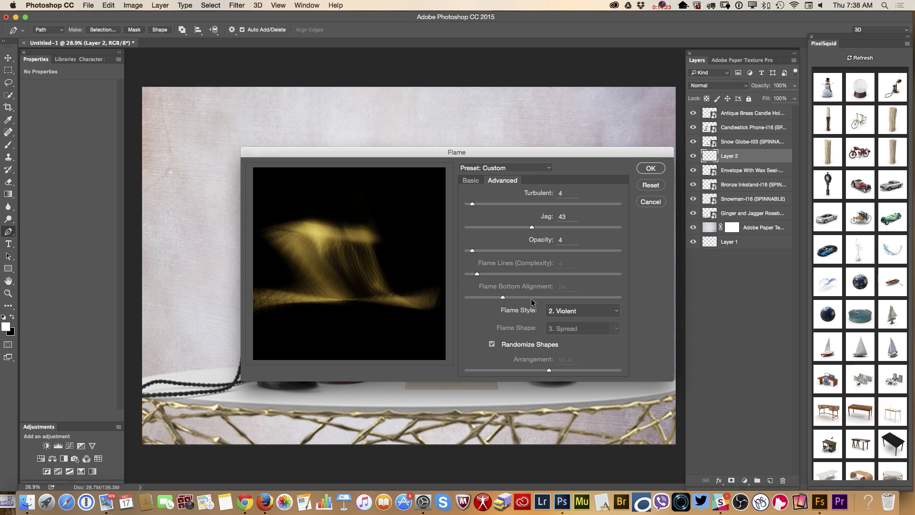
{"action": "left_click", "coordinate": [571, 312]}
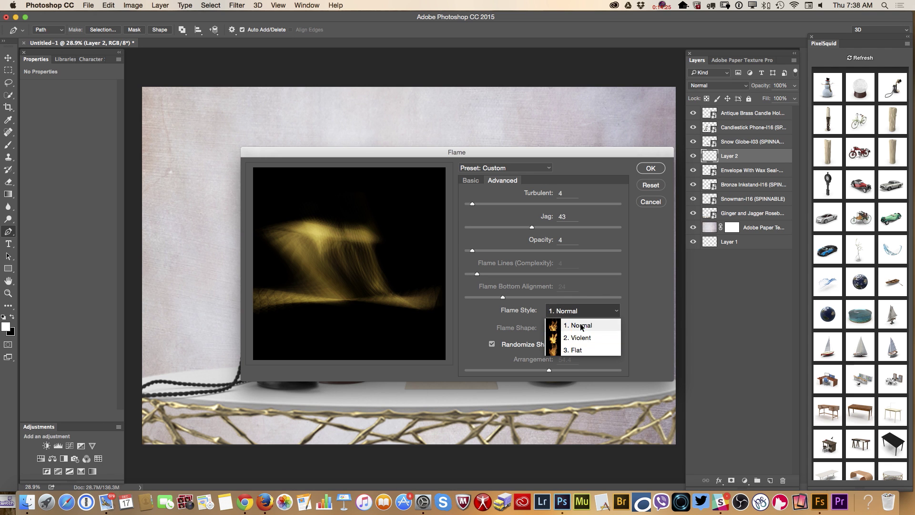
{"action": "left_click", "coordinate": [580, 325]}
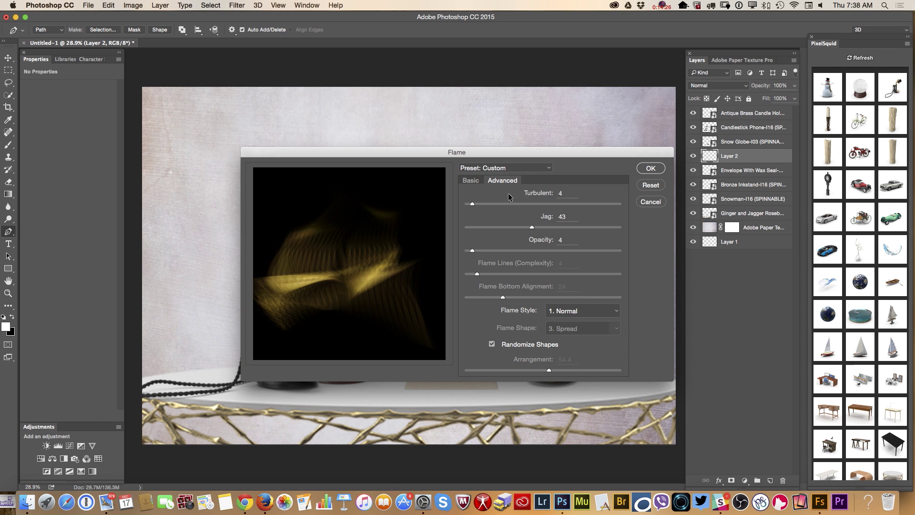
{"action": "left_click", "coordinate": [652, 168]}
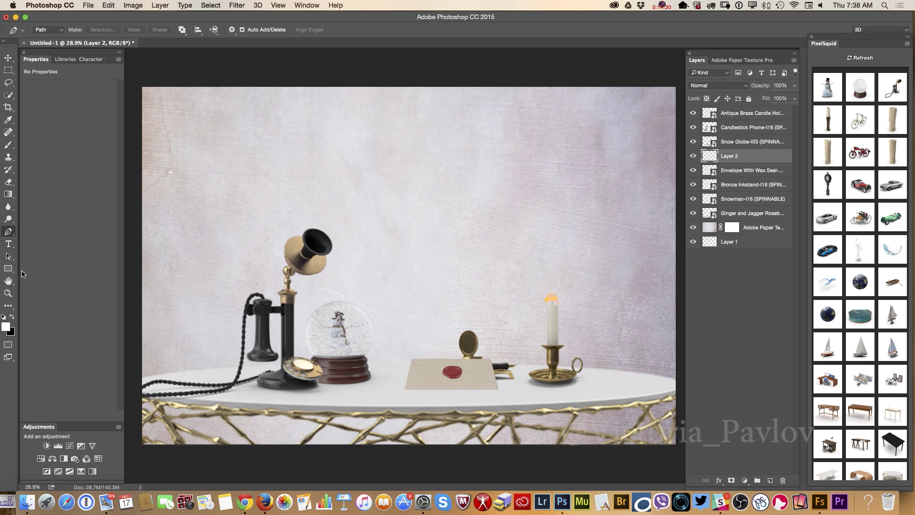
Step: Free-transform the candle flame into a narrow, tall shape, scaling it to 60.77% width and 168.27% height over the wick
{"action": "key", "text": "z"}
{"action": "left_click_drag", "start_coordinate": [567, 310], "coordinate": [607, 345]}
{"action": "left_click", "coordinate": [109, 6]}
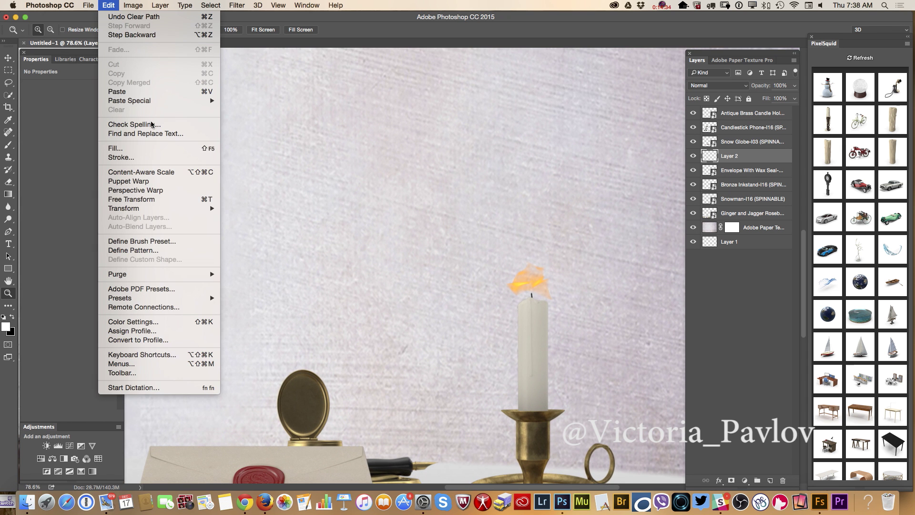
{"action": "left_click", "coordinate": [141, 200]}
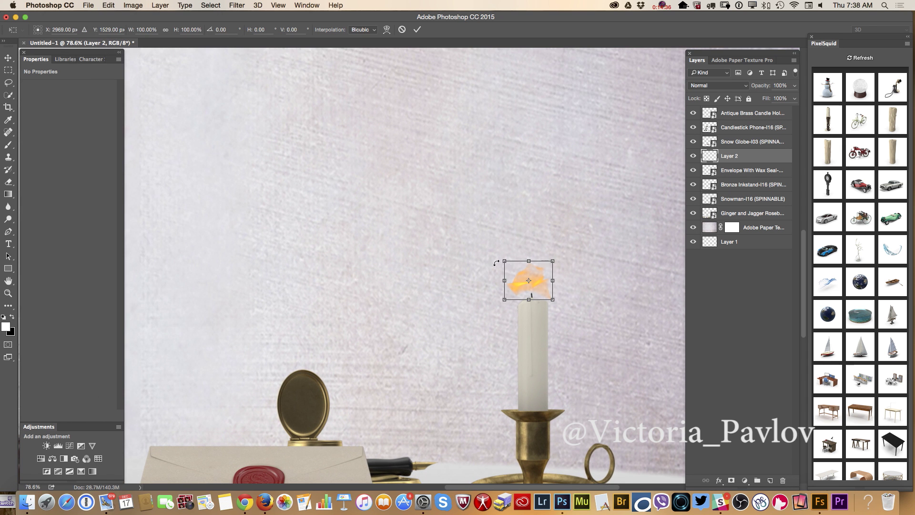
{"action": "left_click_drag", "start_coordinate": [502, 260], "coordinate": [545, 249]}
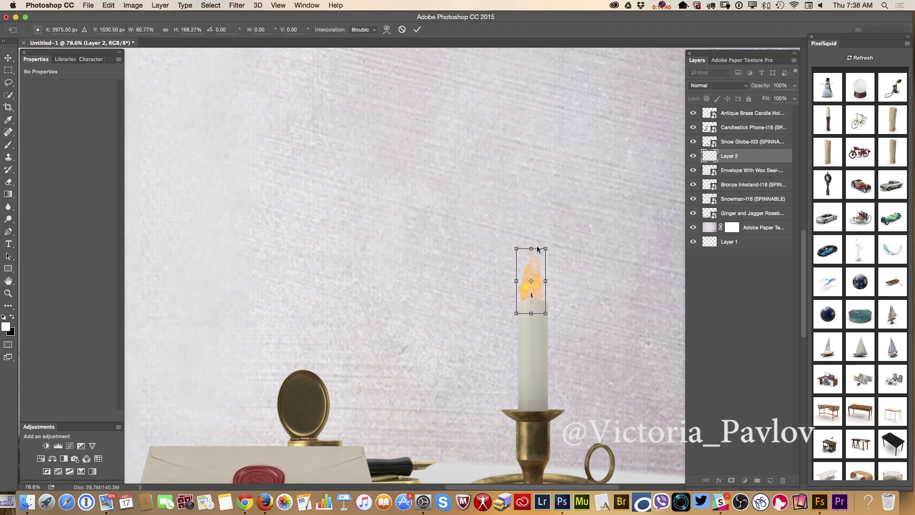
{"action": "left_click", "coordinate": [418, 30]}
{"action": "left_click_drag", "start_coordinate": [374, 262], "coordinate": [332, 239]}
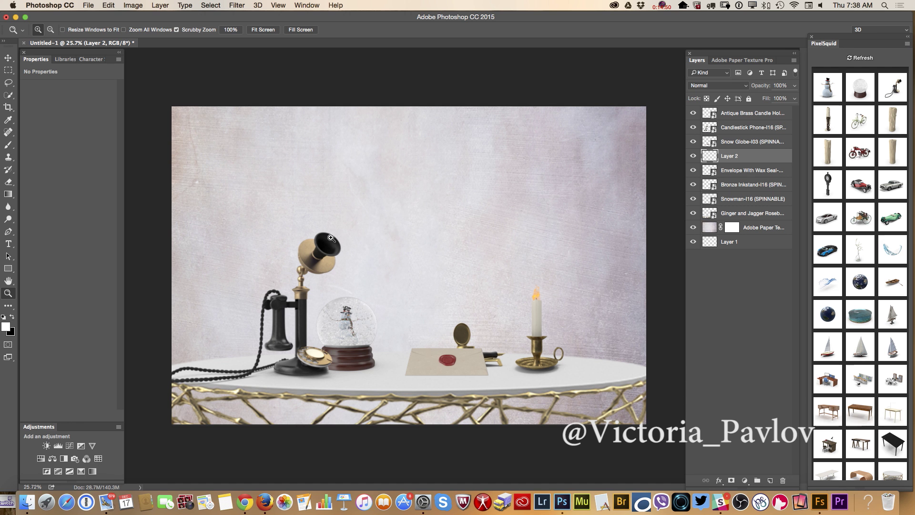
{"action": "mouse_move", "coordinate": [558, 315]}
{"action": "left_mouse_down"}
{"action": "mouse_move", "coordinate": [568, 324]}
{"action": "mouse_move", "coordinate": [565, 317]}
{"action": "left_mouse_up"}
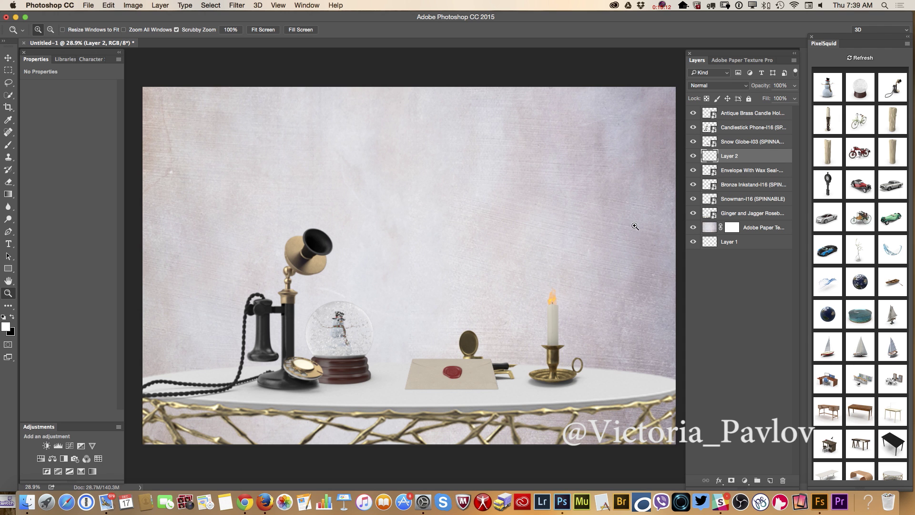
Step: Try darkening the scene with an Exposure adjustment above all layers, with Exposure -1.55 and Gamma Correction 0.90
{"action": "left_click", "coordinate": [748, 115]}
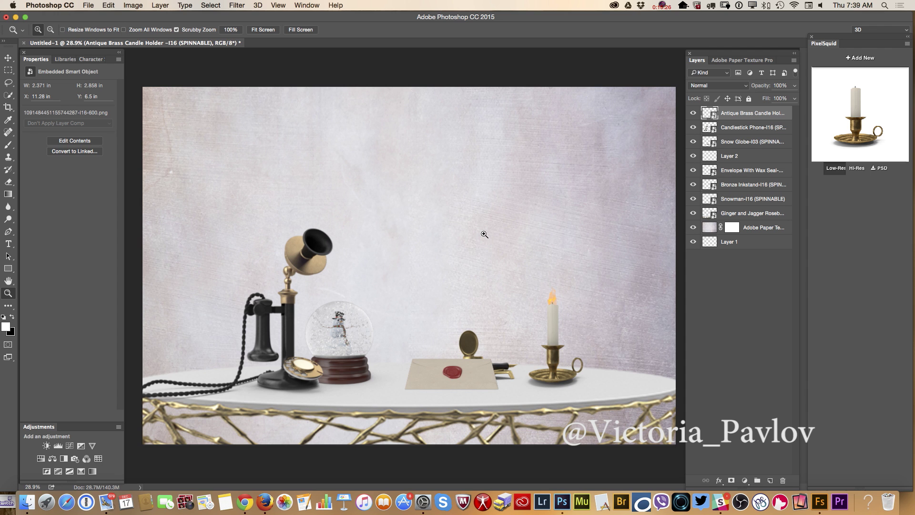
{"action": "left_click", "coordinate": [81, 445]}
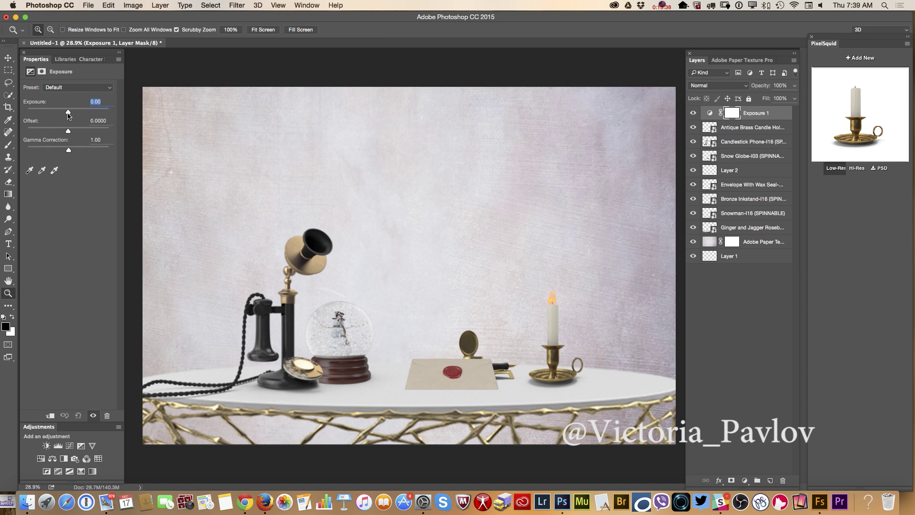
{"action": "left_click_drag", "start_coordinate": [69, 112], "coordinate": [53, 113]}
{"action": "mouse_move", "coordinate": [69, 150]}
{"action": "left_mouse_down"}
{"action": "mouse_move", "coordinate": [81, 152]}
{"action": "mouse_move", "coordinate": [71, 151]}
{"action": "left_mouse_up"}
{"action": "left_click_drag", "start_coordinate": [53, 113], "coordinate": [58, 114]}
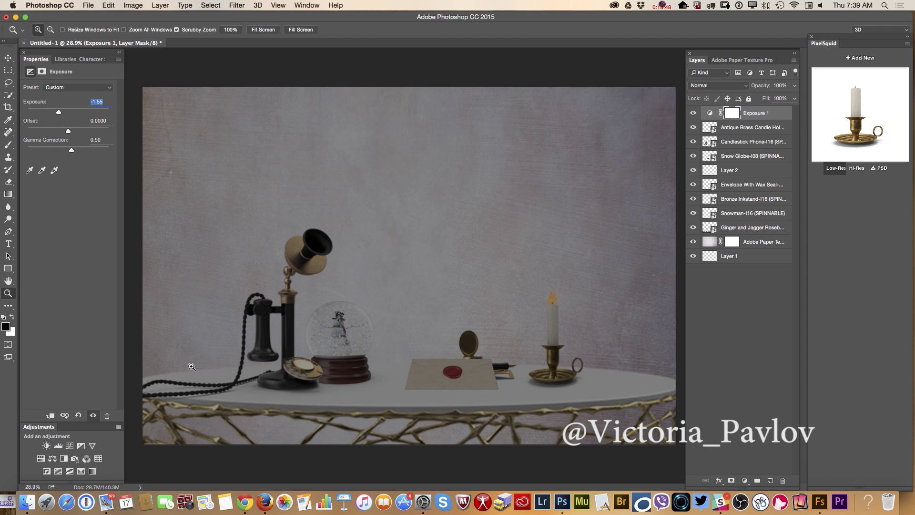
Step: Try a Levels adjustment with input levels of 43, 0.85 and 214
{"action": "left_click", "coordinate": [58, 447]}
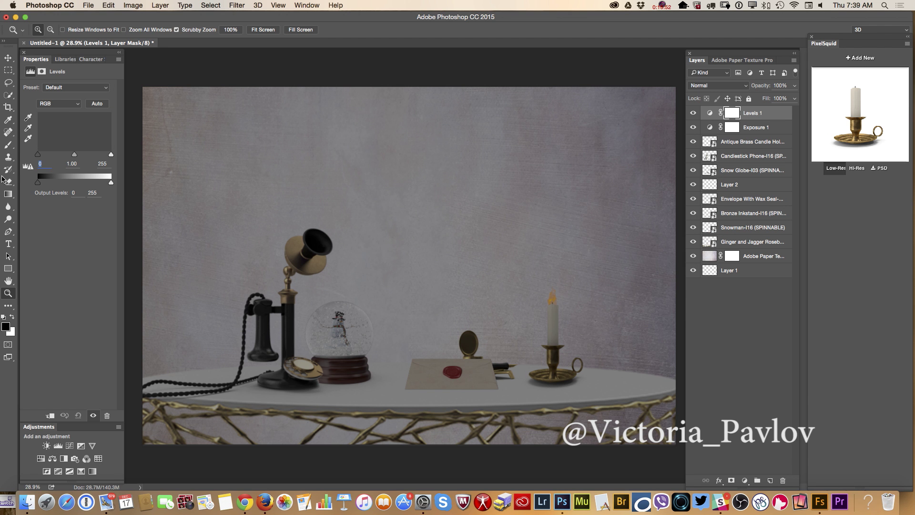
{"action": "left_click_drag", "start_coordinate": [38, 156], "coordinate": [84, 159]}
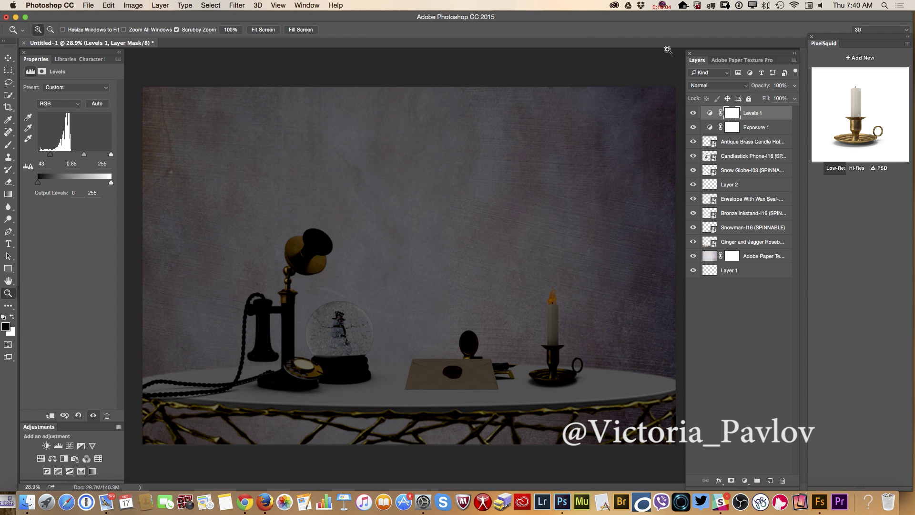
{"action": "left_click_drag", "start_coordinate": [111, 155], "coordinate": [99, 157]}
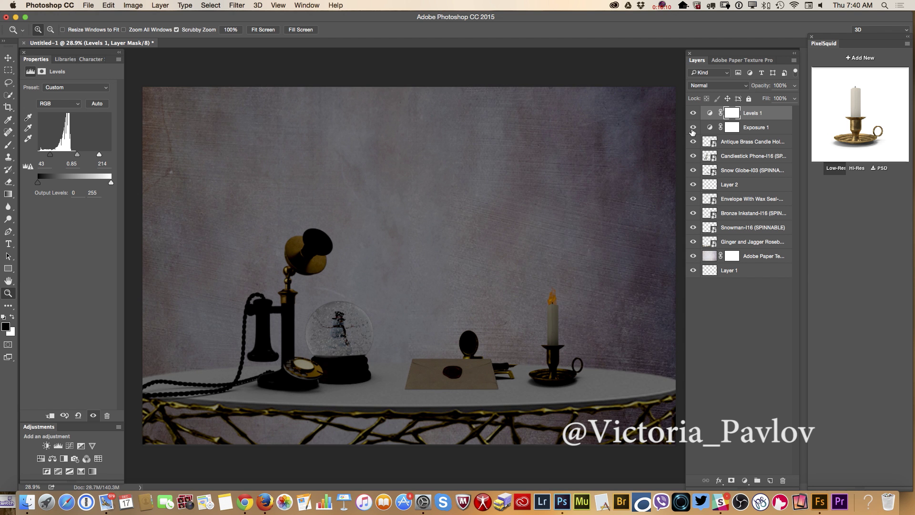
Step: Hide the Exposure and Levels adjustment layers, and delete both of them
{"action": "left_click", "coordinate": [692, 128]}
{"action": "left_click", "coordinate": [692, 113]}
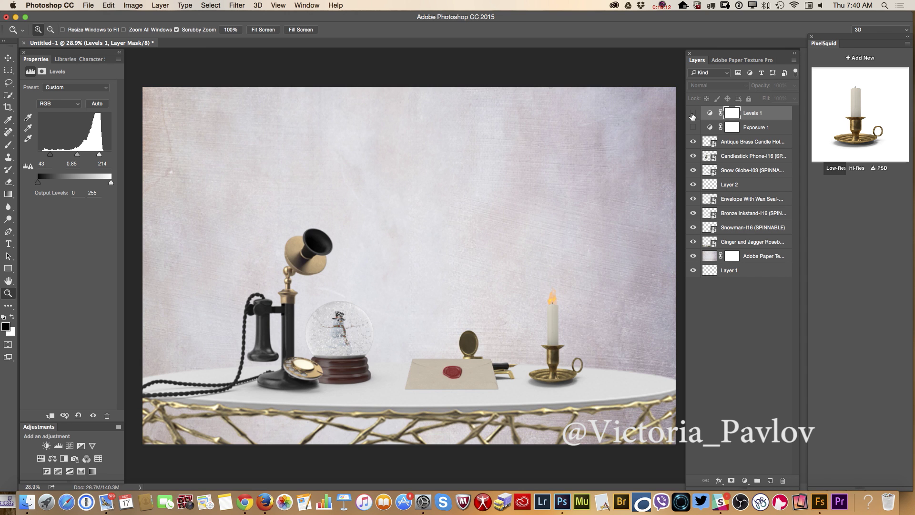
{"action": "left_click_drag", "start_coordinate": [759, 115], "coordinate": [783, 481]}
{"action": "left_click_drag", "start_coordinate": [765, 123], "coordinate": [783, 481]}
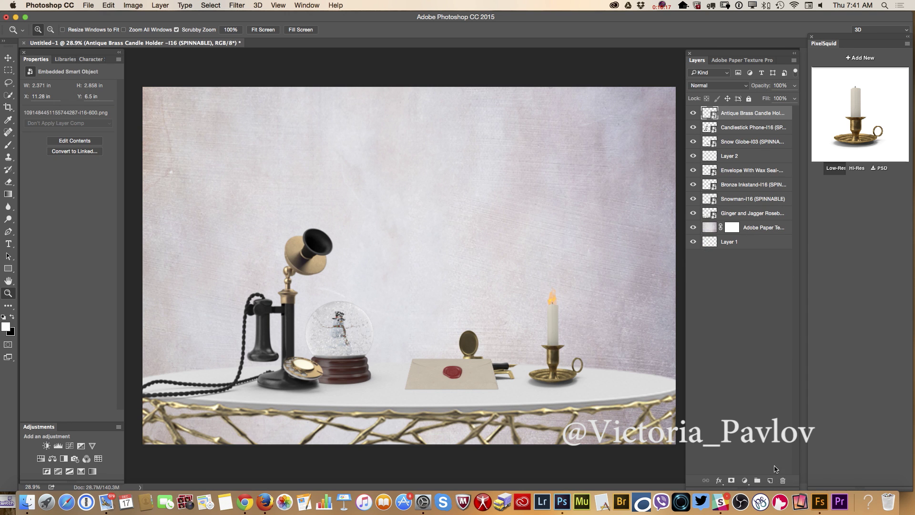
Step: Add a Brightness/Contrast adjustment with Brightness -101 and Contrast 30, and a Curves adjustment shaped into a contrast-boosting S-curve
{"action": "left_click", "coordinate": [48, 447]}
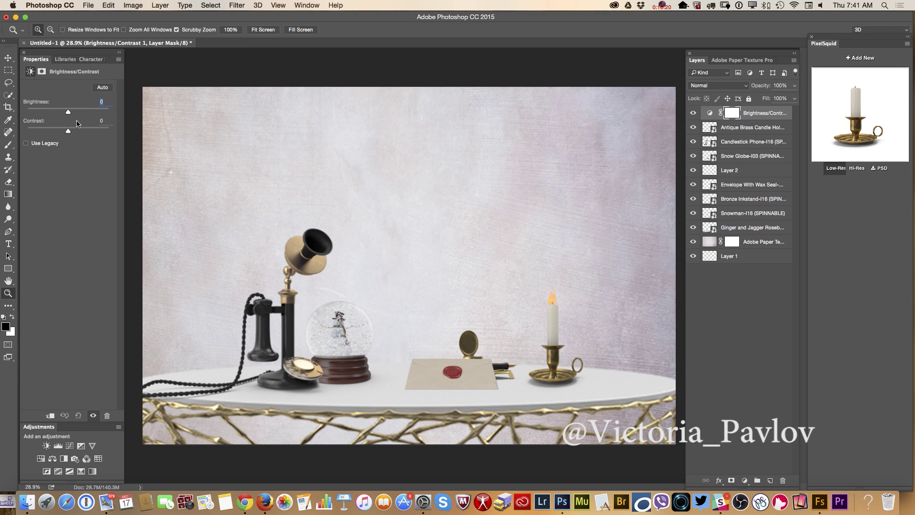
{"action": "left_click_drag", "start_coordinate": [68, 113], "coordinate": [82, 138]}
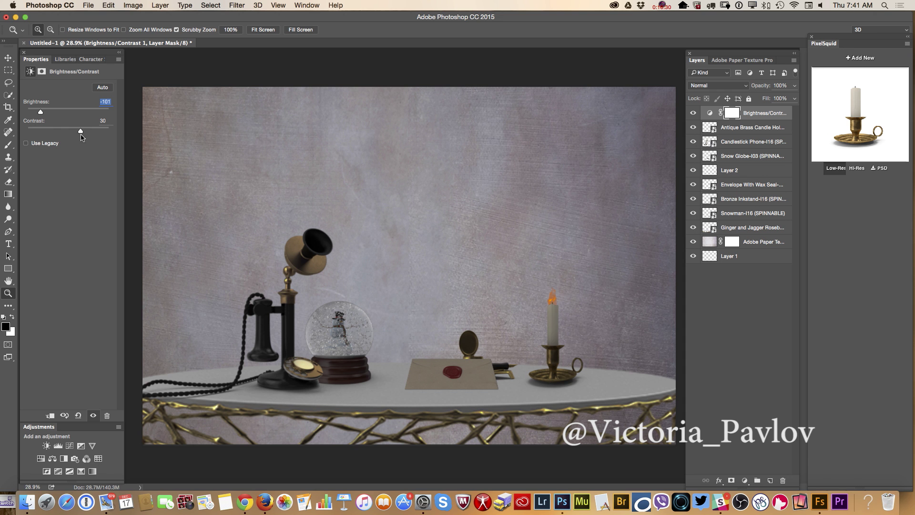
{"action": "left_click", "coordinate": [70, 447]}
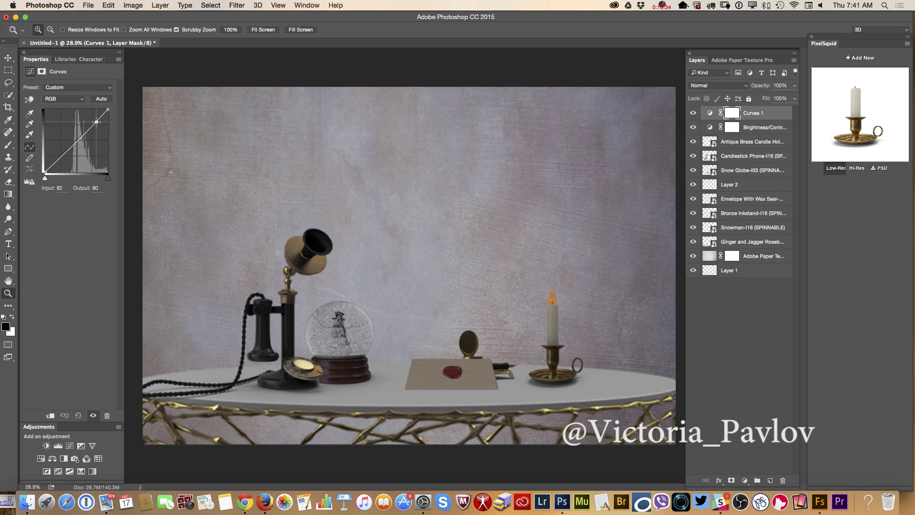
{"action": "left_click_drag", "start_coordinate": [95, 122], "coordinate": [93, 116]}
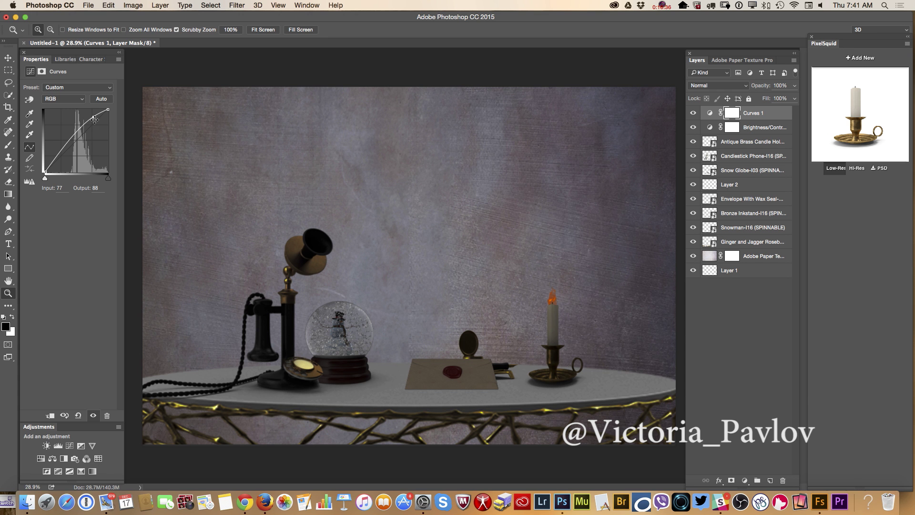
{"action": "left_click_drag", "start_coordinate": [69, 144], "coordinate": [70, 151]}
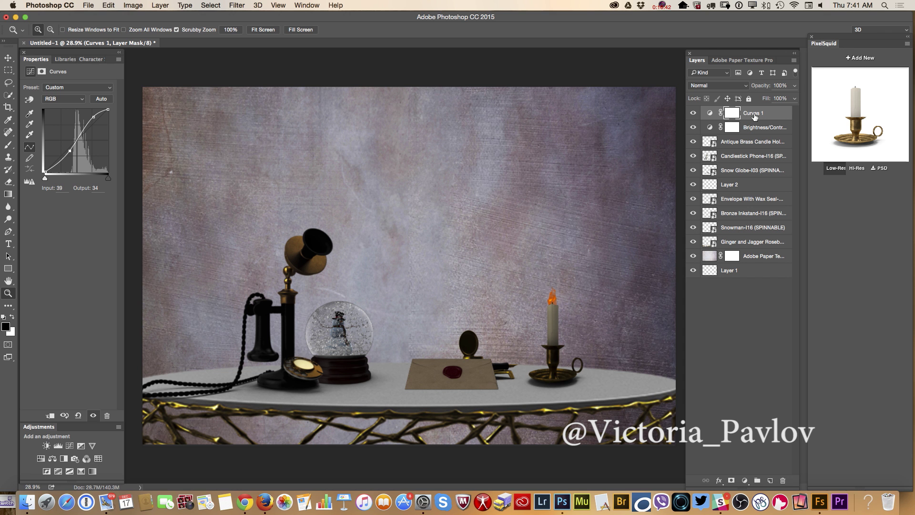
Step: Lower the Curves layer's opacity to 15% and the Brightness/Contrast layer's opacity to 96%
{"action": "left_click", "coordinate": [795, 86]}
{"action": "left_click_drag", "start_coordinate": [795, 98], "coordinate": [757, 133]}
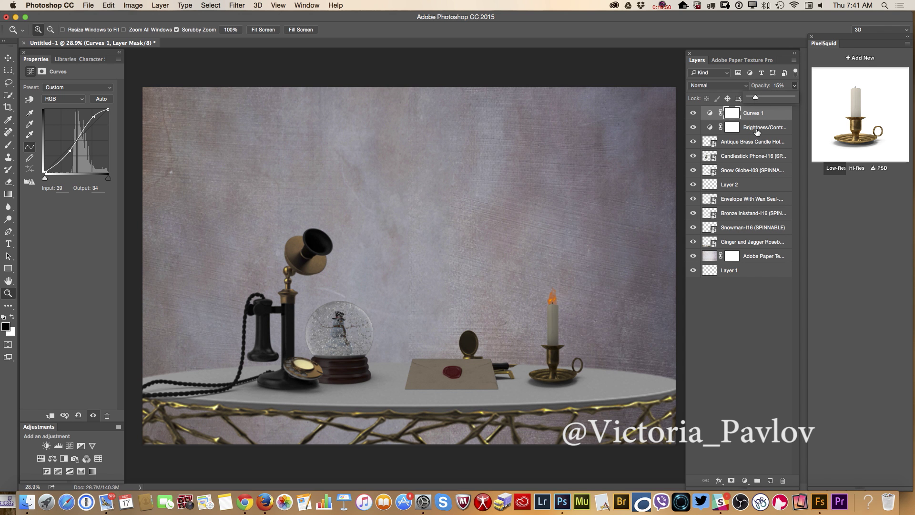
{"action": "left_click", "coordinate": [766, 129]}
{"action": "left_click", "coordinate": [793, 86]}
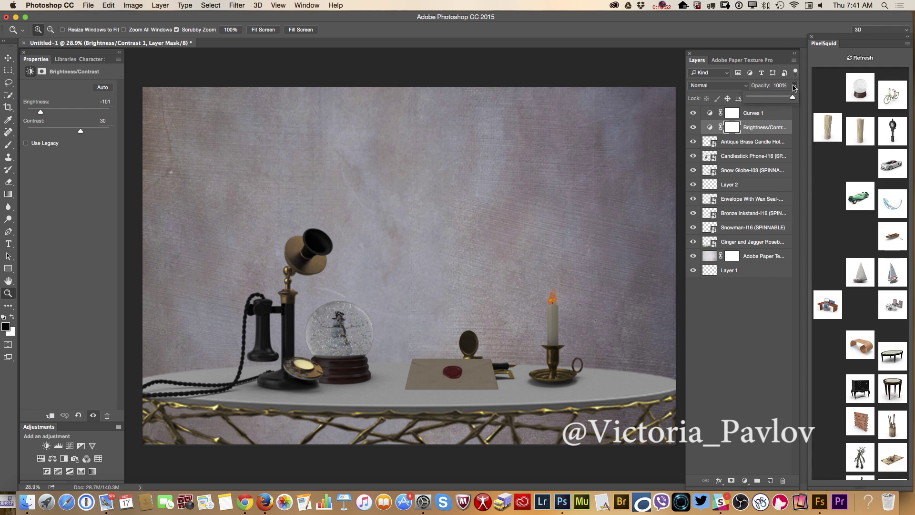
{"action": "left_click_drag", "start_coordinate": [786, 99], "coordinate": [790, 102]}
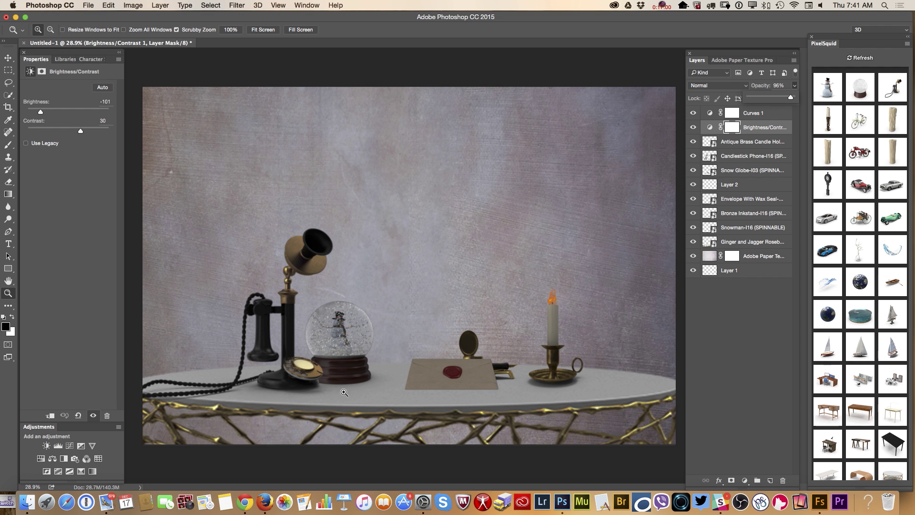
Step: On the Brightness/Contrast mask, draw short black-to-transparent radial gradients at 19% opacity around the candle flame
{"action": "left_click", "coordinate": [733, 127]}
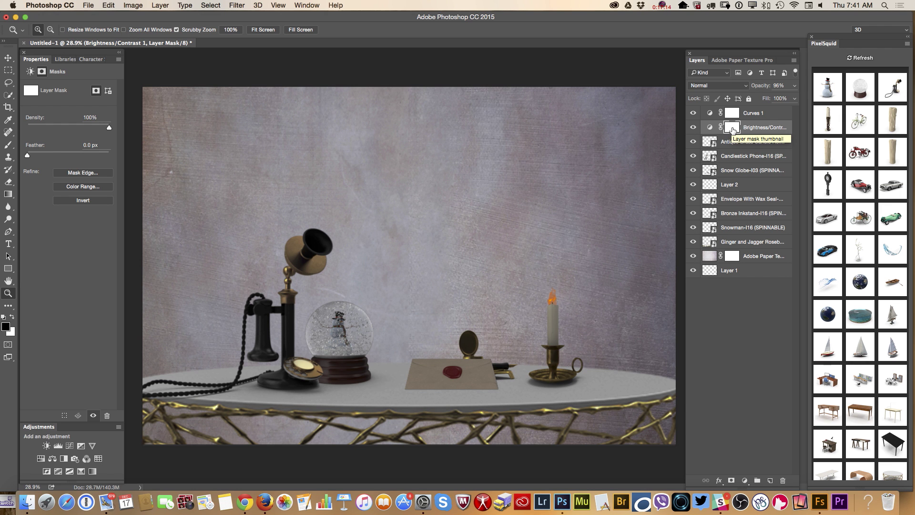
{"action": "left_click", "coordinate": [8, 194]}
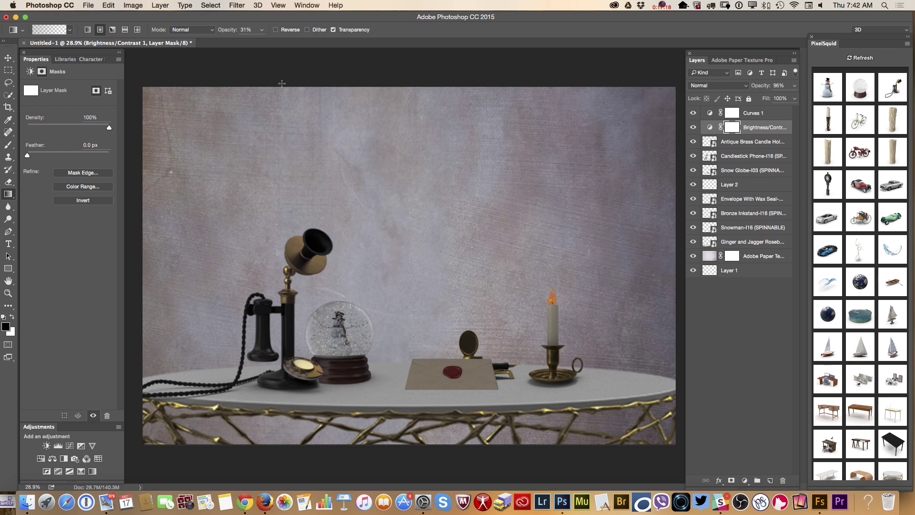
{"action": "left_click_drag", "start_coordinate": [263, 32], "coordinate": [257, 43]}
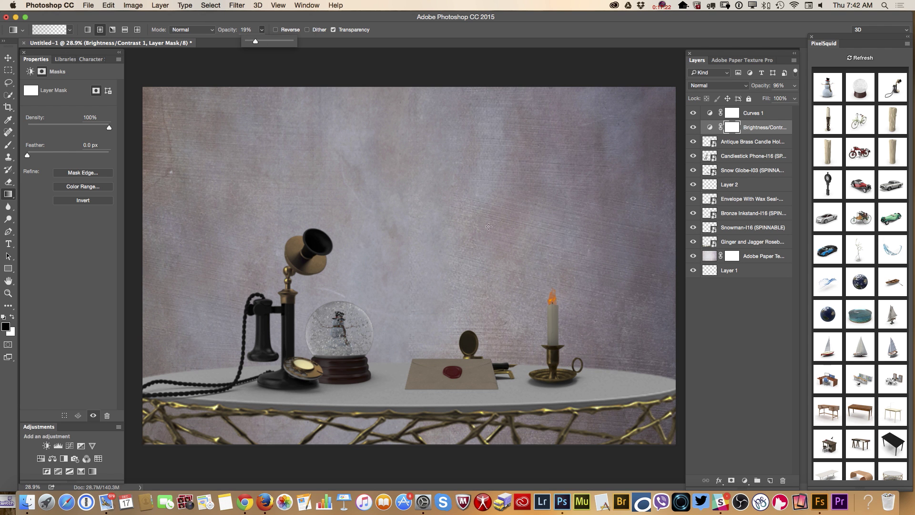
{"action": "left_click_drag", "start_coordinate": [557, 310], "coordinate": [570, 263]}
{"action": "left_click_drag", "start_coordinate": [555, 311], "coordinate": [559, 341]}
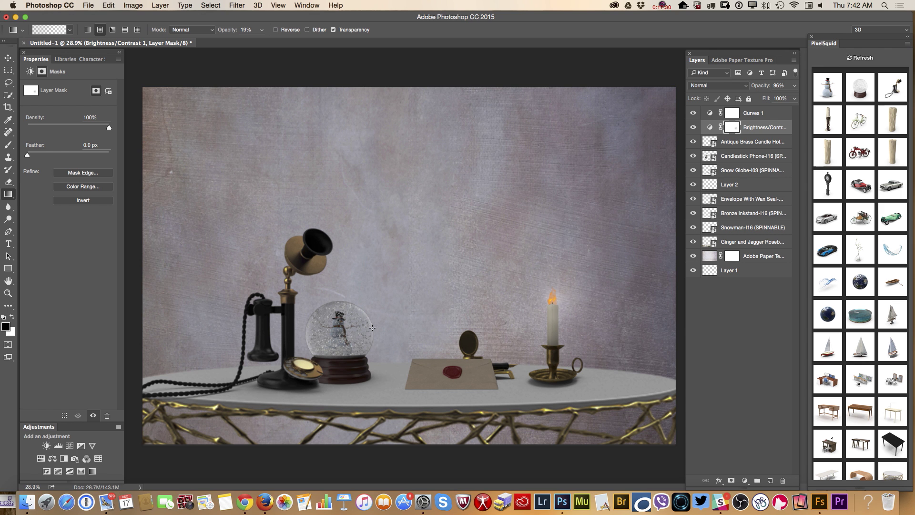
Step: Spread the candle's glow on the Brightness/Contrast mask with larger radial gradients toward the envelope and small ones on the phone's dial and envelope
{"action": "left_click_drag", "start_coordinate": [526, 318], "coordinate": [486, 375]}
{"action": "left_click_drag", "start_coordinate": [539, 281], "coordinate": [454, 398]}
{"action": "left_click_drag", "start_coordinate": [600, 241], "coordinate": [536, 352]}
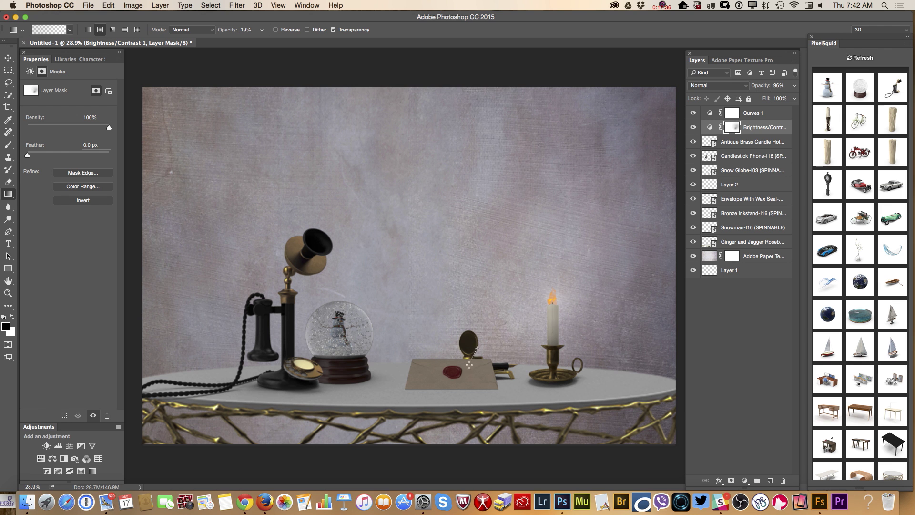
{"action": "left_click_drag", "start_coordinate": [520, 352], "coordinate": [489, 390]}
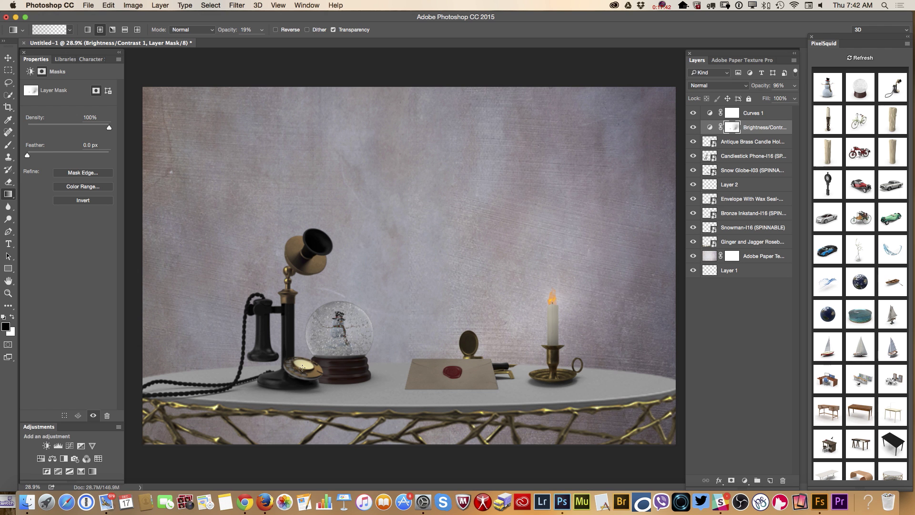
{"action": "left_click_drag", "start_coordinate": [301, 372], "coordinate": [290, 381]}
{"action": "left_click_drag", "start_coordinate": [467, 378], "coordinate": [467, 378]}
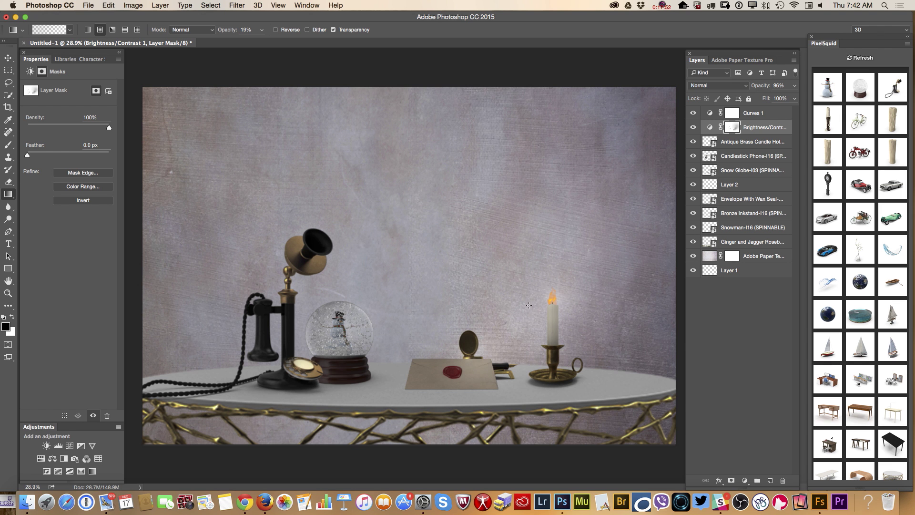
Step: Draw two wide radial gradients on the Brightness/Contrast mask from above the candle toward the envelope, and target the Curves mask for the same glow
{"action": "left_click_drag", "start_coordinate": [539, 274], "coordinate": [456, 411]}
{"action": "left_click_drag", "start_coordinate": [546, 228], "coordinate": [466, 336]}
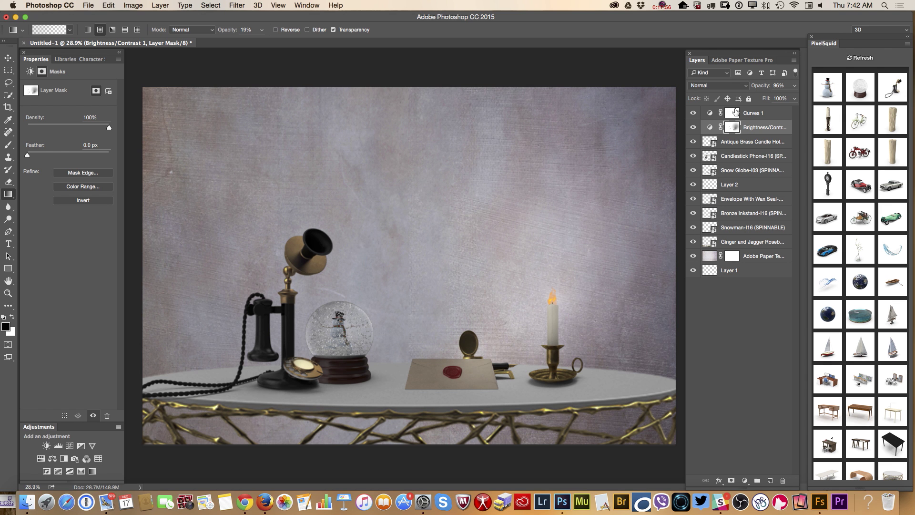
{"action": "left_click", "coordinate": [734, 113]}
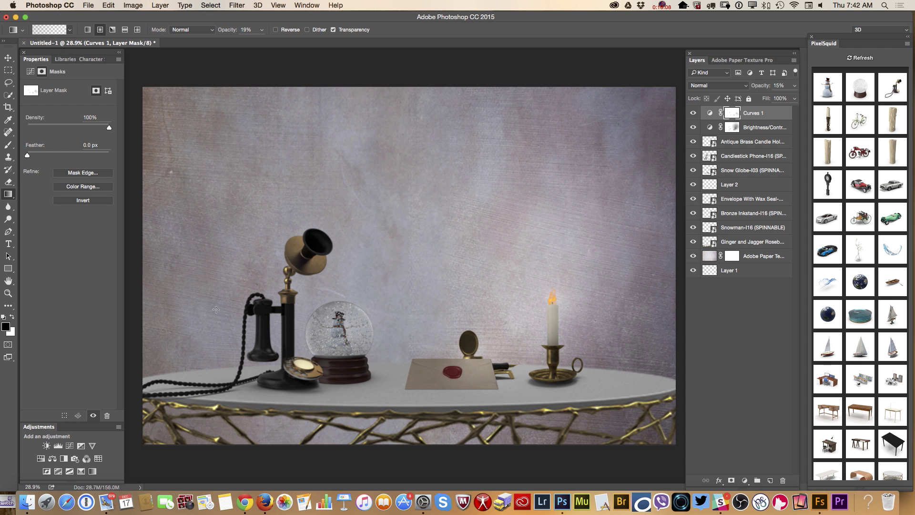
Step: Add a Color Lookup adjustment using the FallColors.look 3DLUT file and reduce its opacity to 22%
{"action": "left_click", "coordinate": [100, 459]}
{"action": "left_click", "coordinate": [85, 91]}
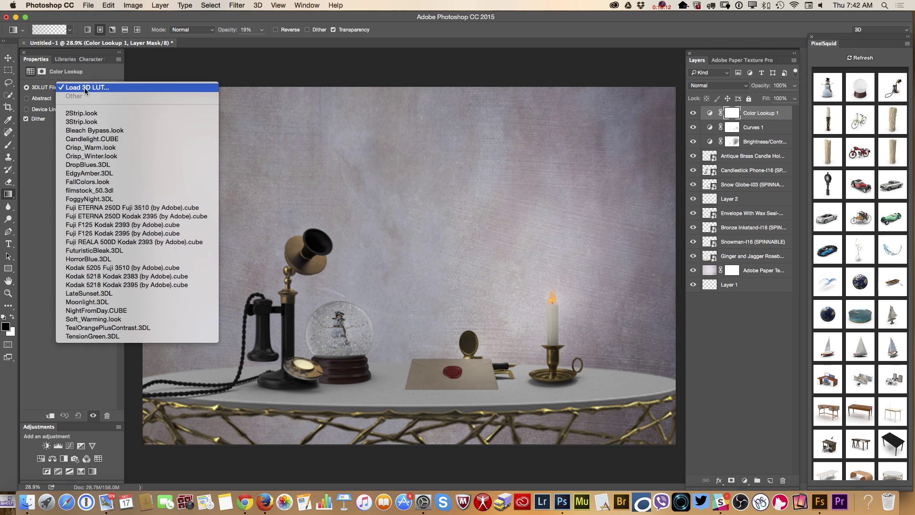
{"action": "left_click", "coordinate": [96, 185]}
{"action": "left_click", "coordinate": [796, 91]}
{"action": "left_click_drag", "start_coordinate": [793, 99], "coordinate": [762, 100]}
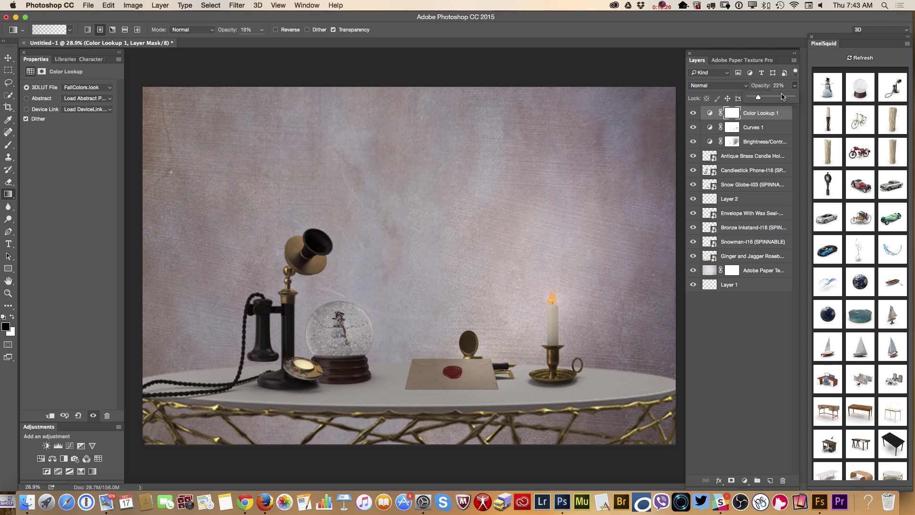
Step: Merge all visible layers into one layer and deselect it
{"action": "left_click", "coordinate": [794, 60]}
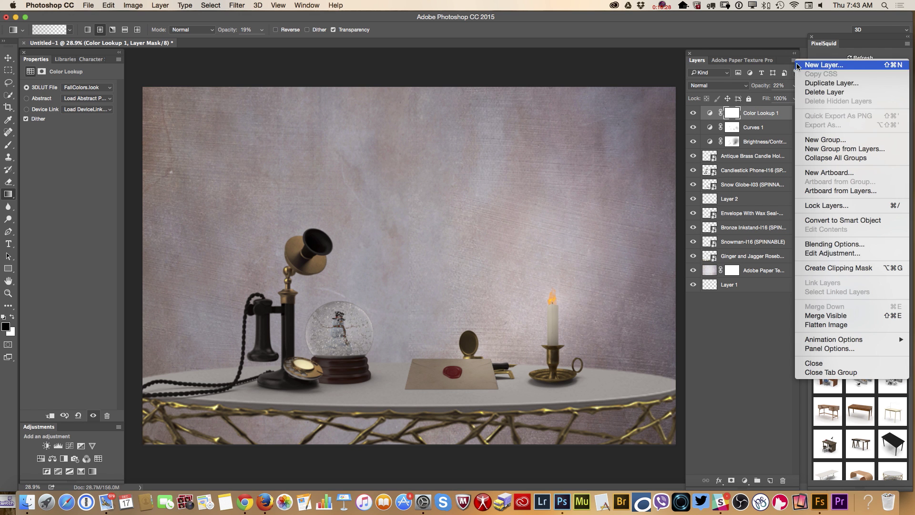
{"action": "left_click", "coordinate": [824, 315]}
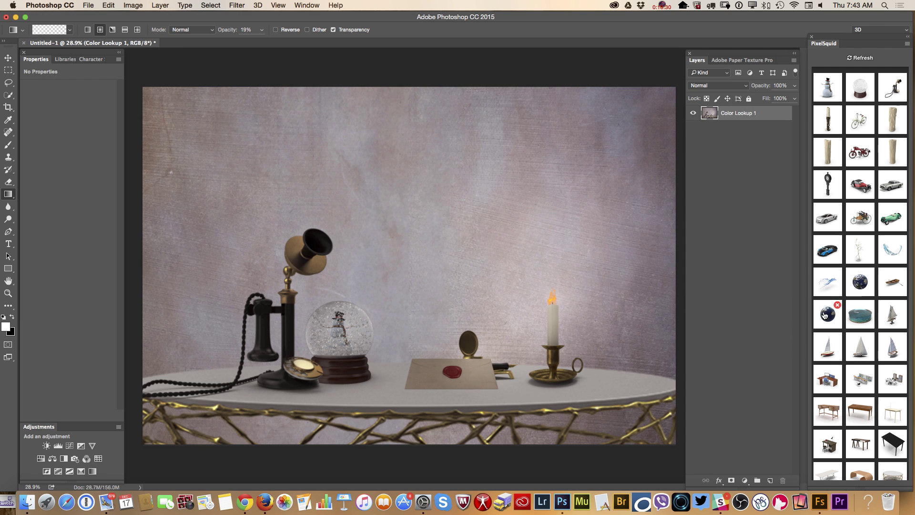
{"action": "left_click", "coordinate": [769, 150]}
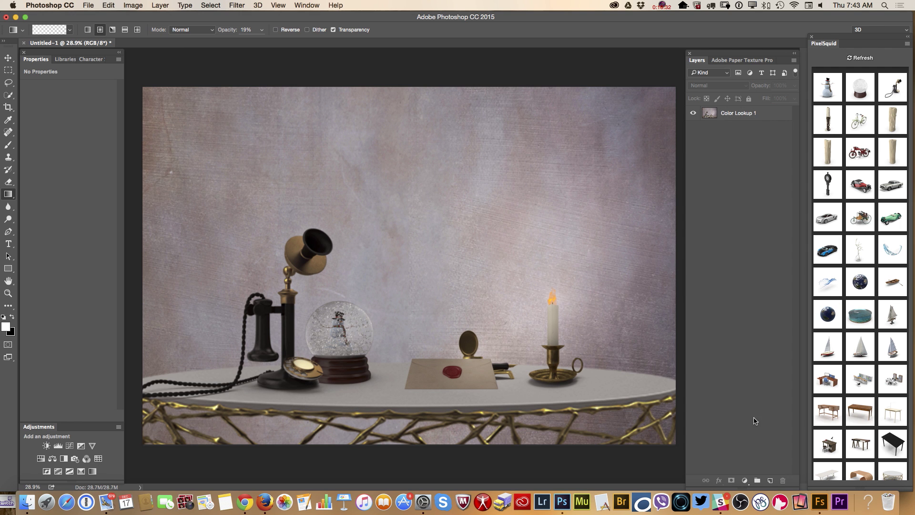
Step: Duplicate the merged layer and add an Exposure adjustment with the exposure lowered to -0.70
{"action": "left_click_drag", "start_coordinate": [775, 123], "coordinate": [769, 480]}
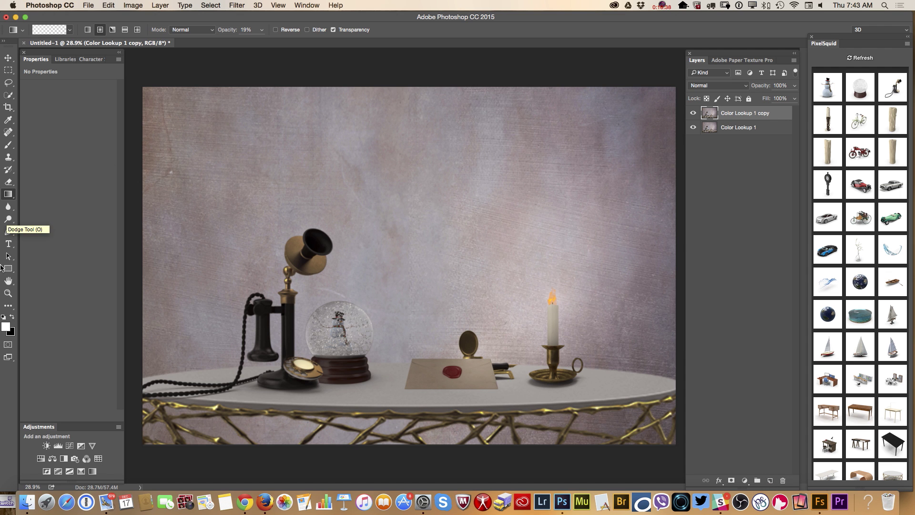
{"action": "left_click", "coordinate": [83, 448]}
{"action": "left_click_drag", "start_coordinate": [68, 112], "coordinate": [62, 114]}
{"action": "mouse_move", "coordinate": [69, 149]}
{"action": "left_mouse_down"}
{"action": "mouse_move", "coordinate": [78, 151]}
{"action": "mouse_move", "coordinate": [69, 152]}
{"action": "left_mouse_up"}
{"action": "left_click_drag", "start_coordinate": [61, 113], "coordinate": [63, 113]}
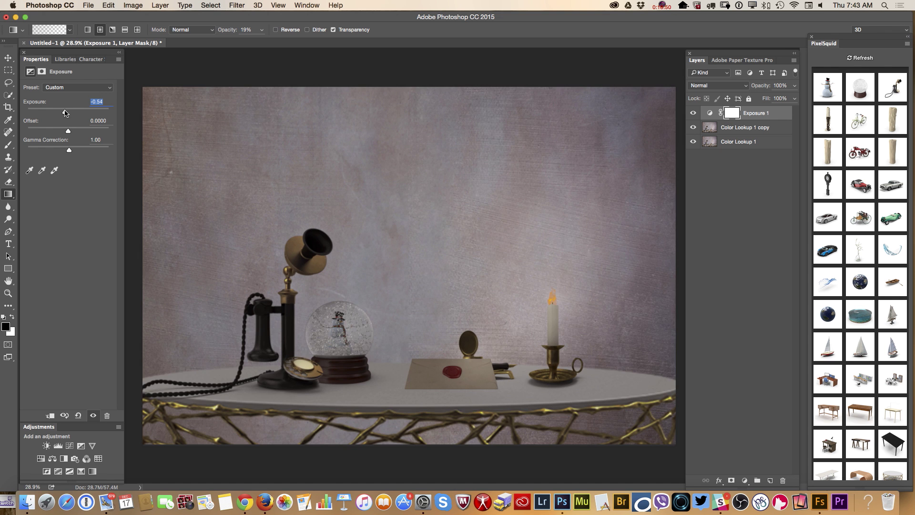
Step: Draw black radial gradients at 13% opacity on the Exposure mask around the candle and near the envelope to restore their light
{"action": "left_click", "coordinate": [11, 197]}
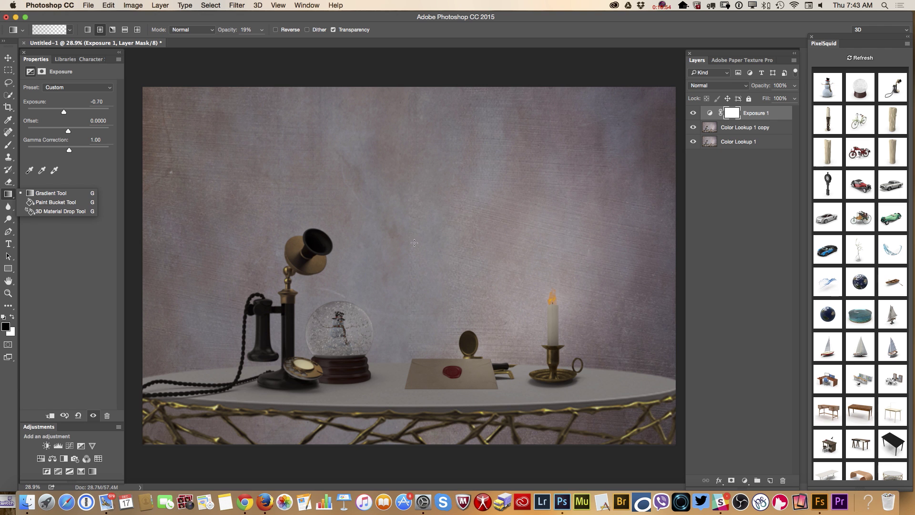
{"action": "left_click", "coordinate": [261, 30]}
{"action": "left_click", "coordinate": [261, 30]}
{"action": "left_click_drag", "start_coordinate": [259, 41], "coordinate": [259, 41]}
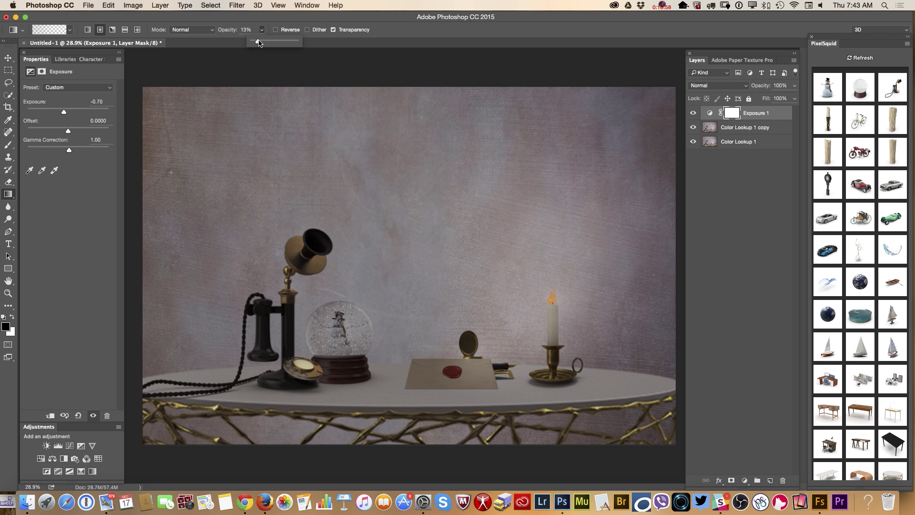
{"action": "left_click", "coordinate": [558, 289]}
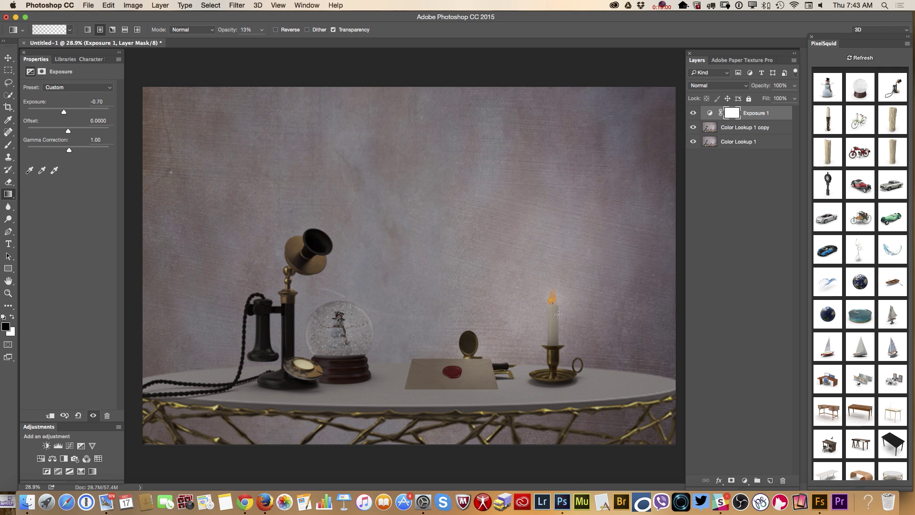
{"action": "left_click_drag", "start_coordinate": [536, 342], "coordinate": [536, 345]}
{"action": "left_click_drag", "start_coordinate": [602, 252], "coordinate": [549, 320]}
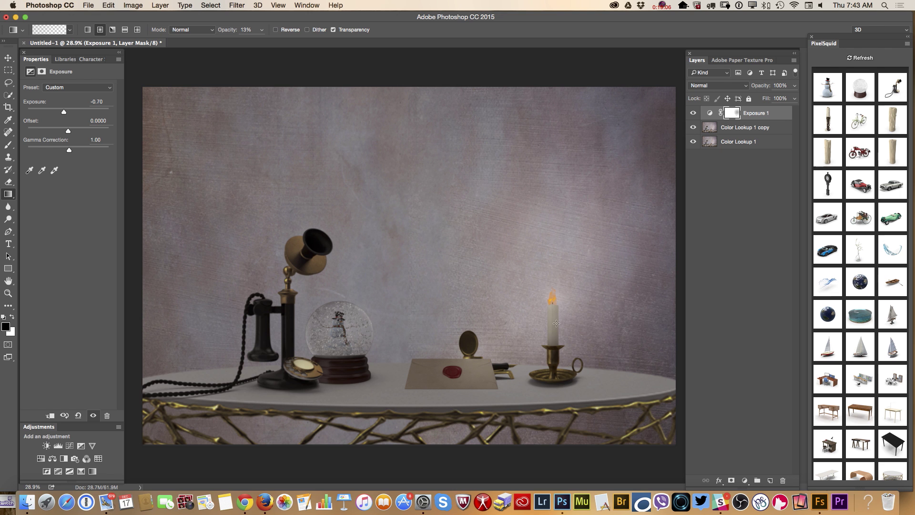
{"action": "left_click_drag", "start_coordinate": [460, 370], "coordinate": [478, 355]}
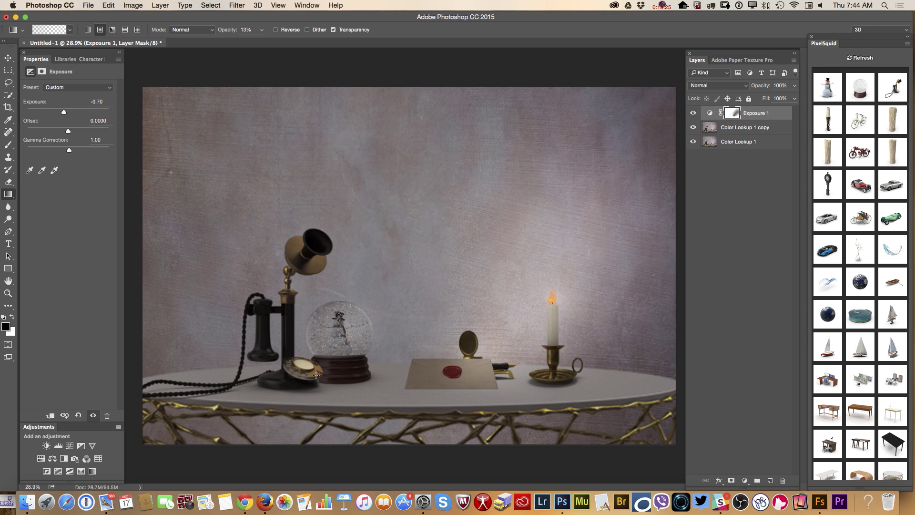
{"action": "left_click", "coordinate": [261, 29]}
{"action": "left_click_drag", "start_coordinate": [260, 42], "coordinate": [289, 44]}
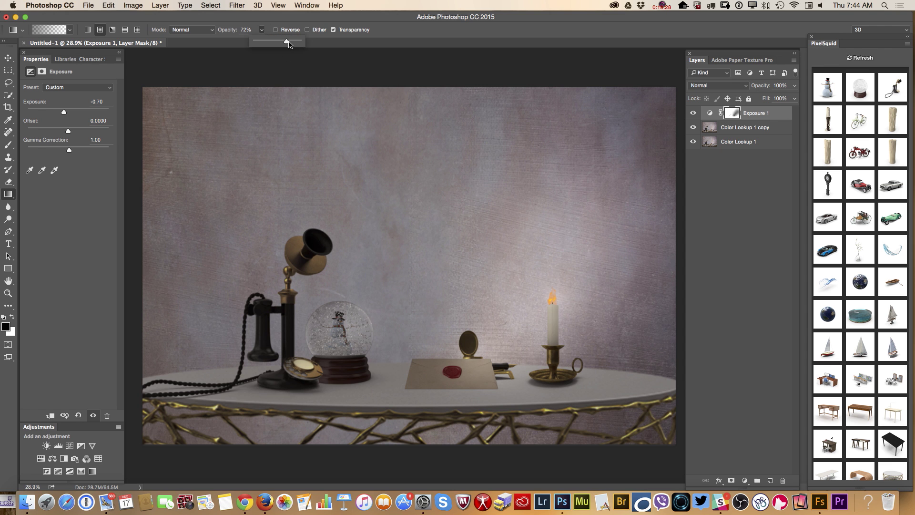
{"action": "left_click", "coordinate": [314, 375]}
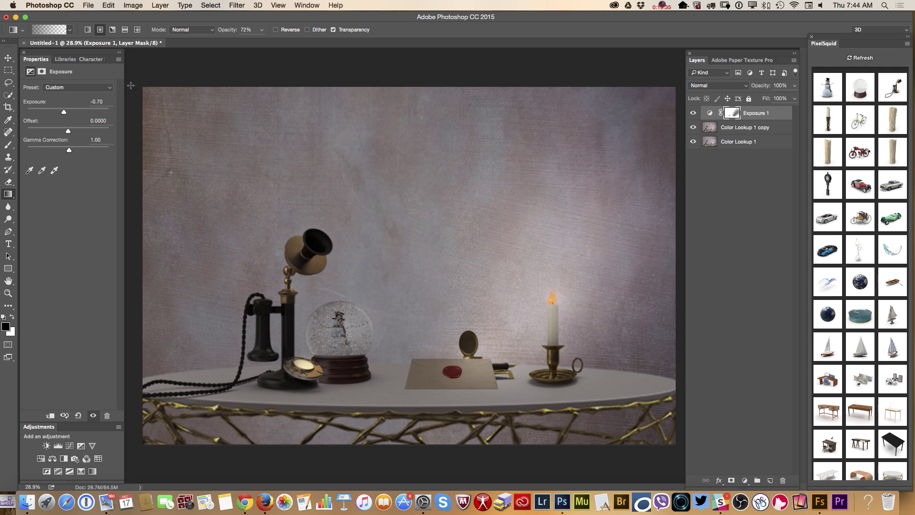
{"action": "left_click", "coordinate": [12, 317]}
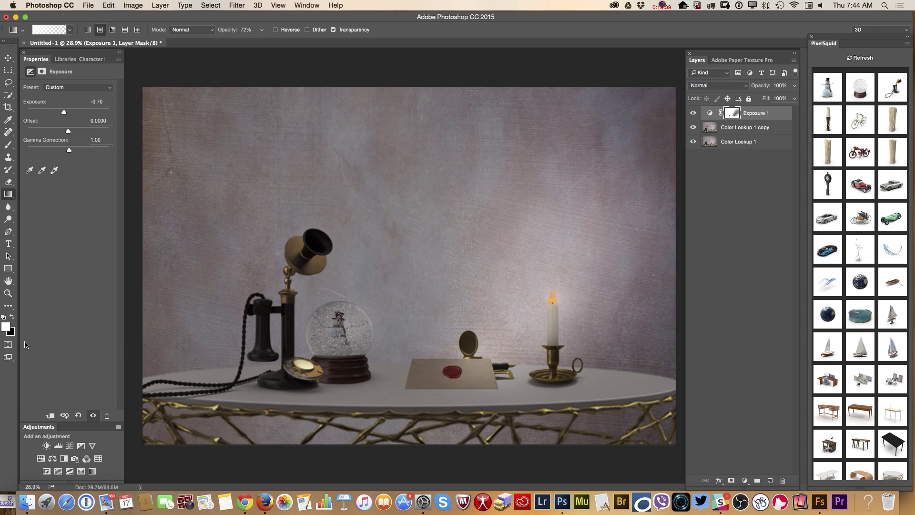
{"action": "left_click", "coordinate": [12, 316]}
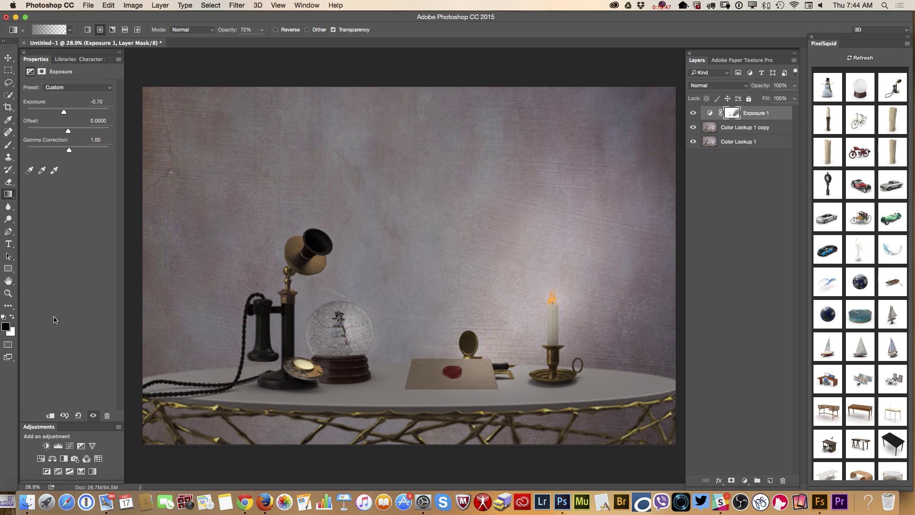
Step: Draw small white radial gradients at 23% opacity on the Exposure mask over the snow globe
{"action": "left_click", "coordinate": [12, 317]}
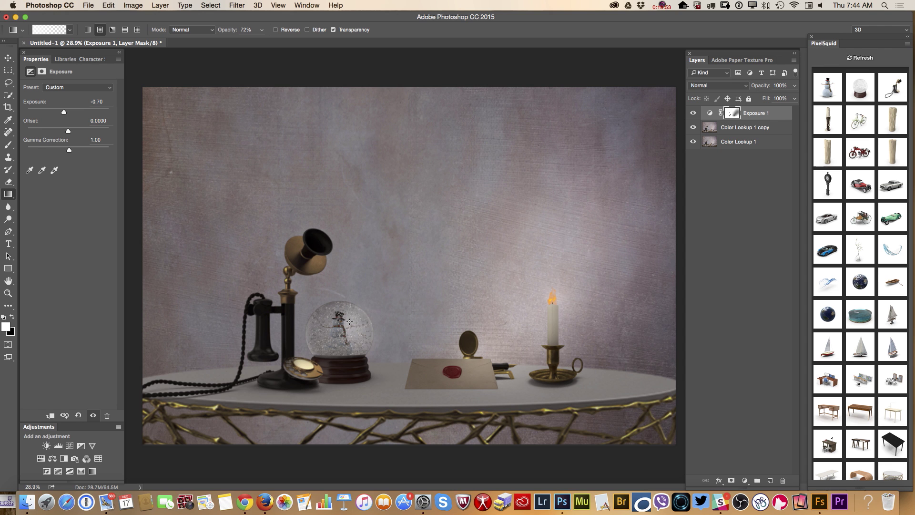
{"action": "left_click", "coordinate": [262, 30]}
{"action": "left_click_drag", "start_coordinate": [262, 42], "coordinate": [241, 45]}
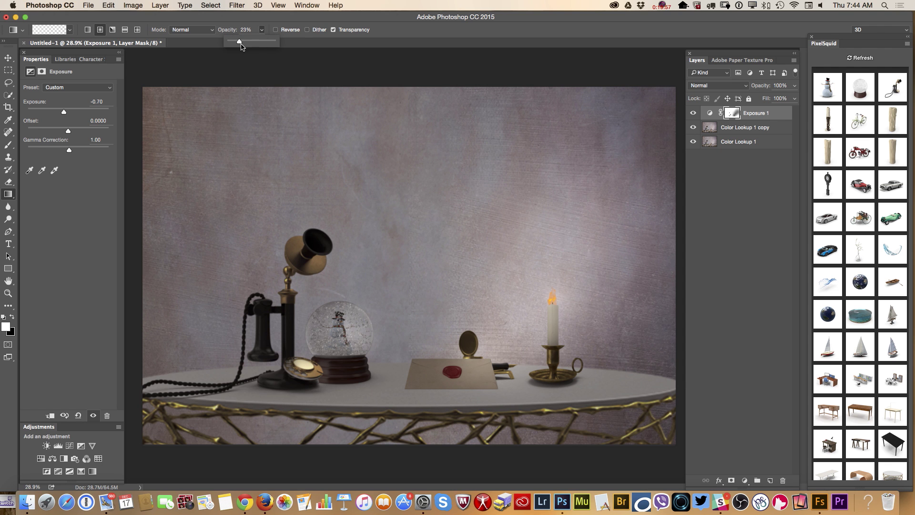
{"action": "left_click", "coordinate": [347, 345]}
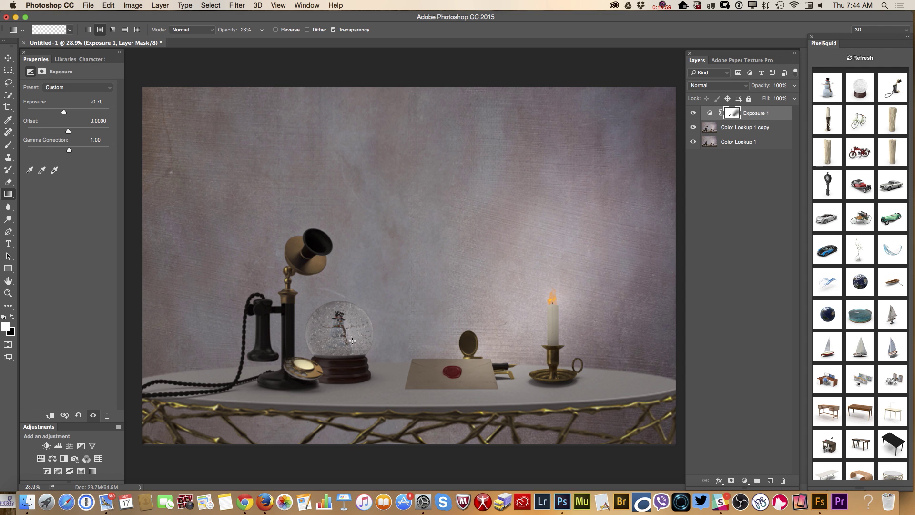
{"action": "left_click_drag", "start_coordinate": [356, 345], "coordinate": [339, 364]}
{"action": "left_click_drag", "start_coordinate": [341, 322], "coordinate": [327, 340]}
Step: Draw black radial gradients on the Exposure mask over the envelope's seal and the candle
{"action": "left_click", "coordinate": [12, 317]}
{"action": "left_click_drag", "start_coordinate": [501, 351], "coordinate": [472, 376]}
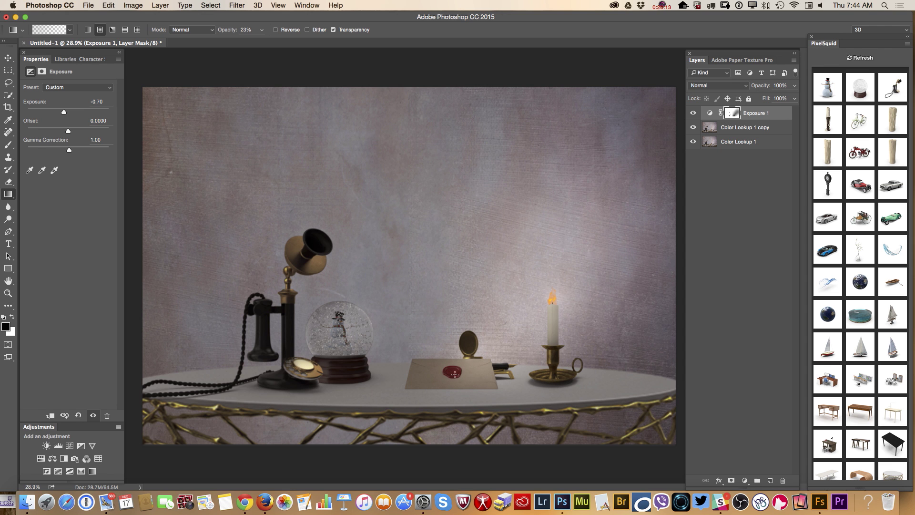
{"action": "left_click_drag", "start_coordinate": [550, 316], "coordinate": [568, 292]}
Step: Hide the Color Lookup 1 layer, merge the visible layers and duplicate the merged result
{"action": "left_click", "coordinate": [693, 142]}
{"action": "left_click", "coordinate": [794, 60]}
{"action": "left_click", "coordinate": [805, 318]}
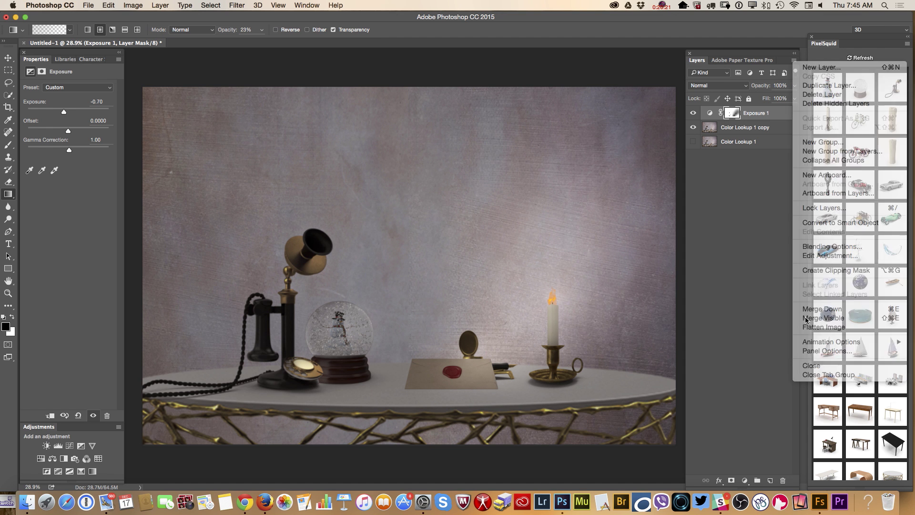
{"action": "left_click_drag", "start_coordinate": [758, 117], "coordinate": [770, 480]}
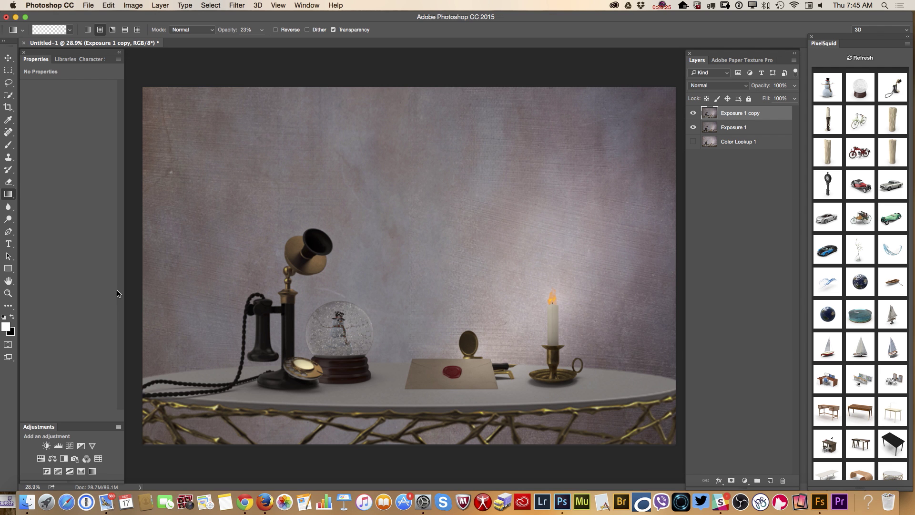
Step: Try dodging the highlights of the envelope's wax seal with a 22 px brush at 40% exposure
{"action": "left_click", "coordinate": [9, 220]}
{"action": "left_click_drag", "start_coordinate": [9, 220], "coordinate": [47, 220]}
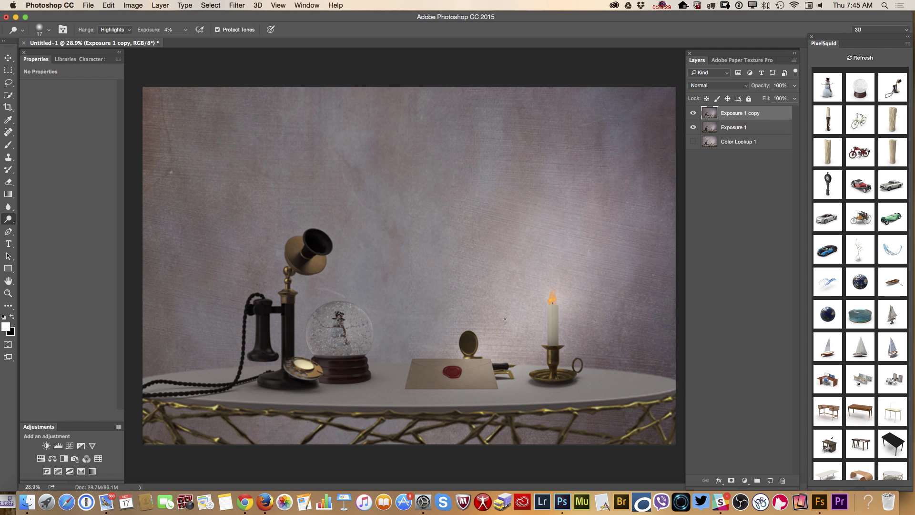
{"action": "right_click", "coordinate": [522, 313]}
{"action": "left_click_drag", "start_coordinate": [578, 337], "coordinate": [581, 338]}
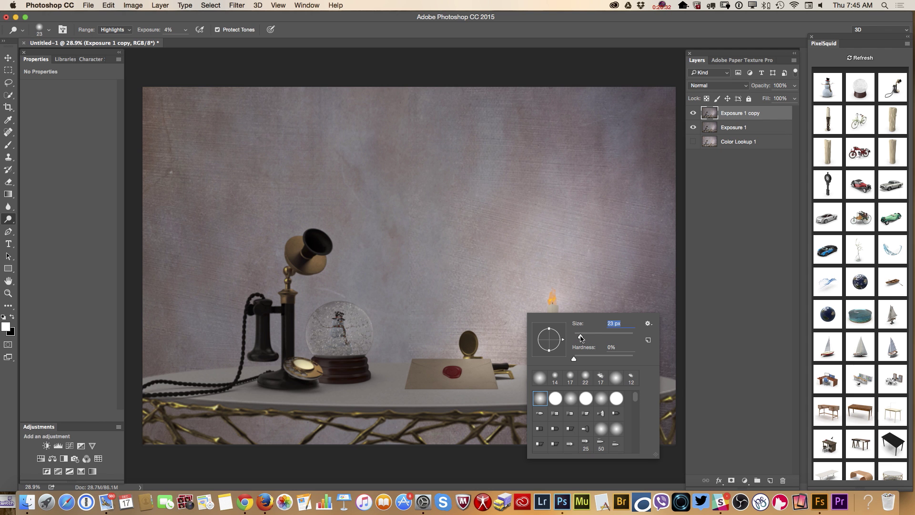
{"action": "left_click", "coordinate": [186, 29]}
{"action": "left_click_drag", "start_coordinate": [184, 41], "coordinate": [200, 41]}
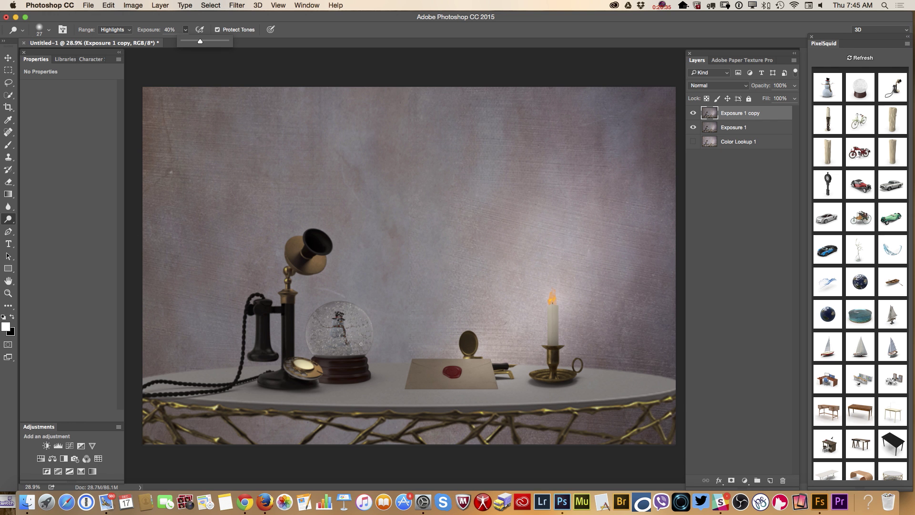
{"action": "left_click", "coordinate": [8, 293]}
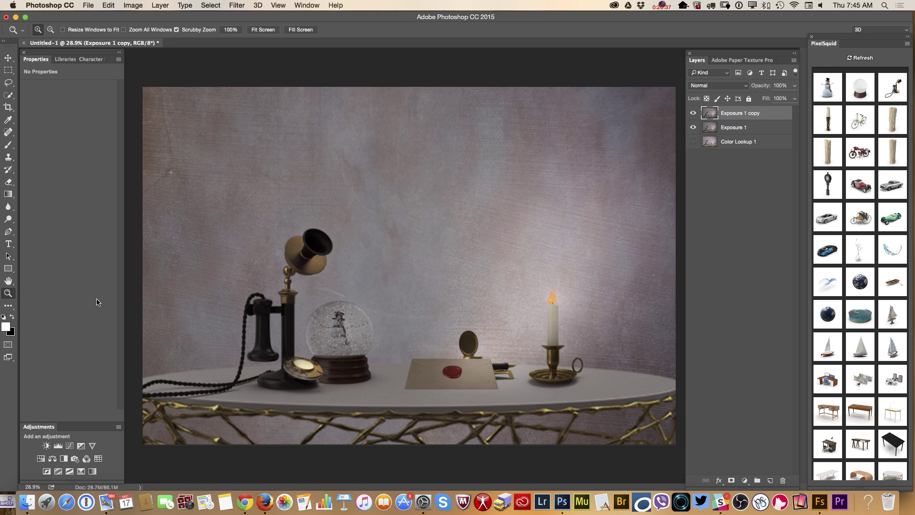
{"action": "left_click", "coordinate": [555, 350]}
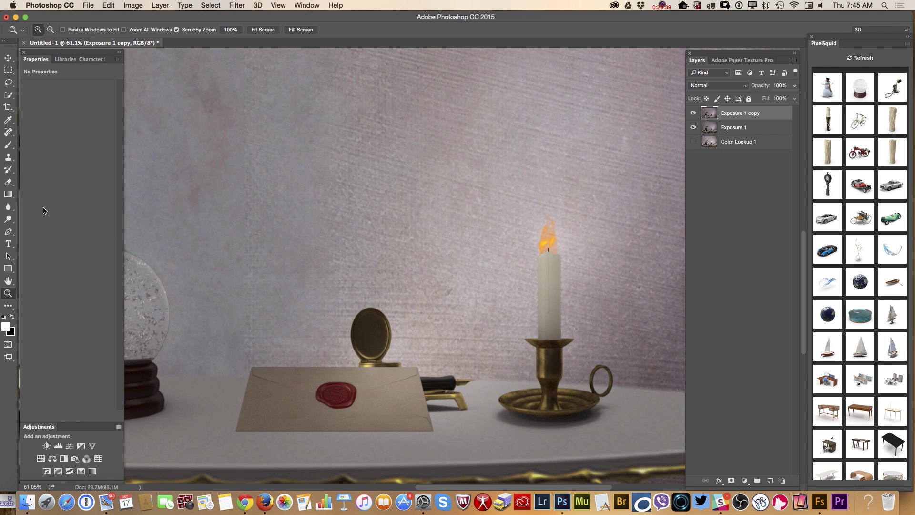
{"action": "left_click", "coordinate": [8, 219]}
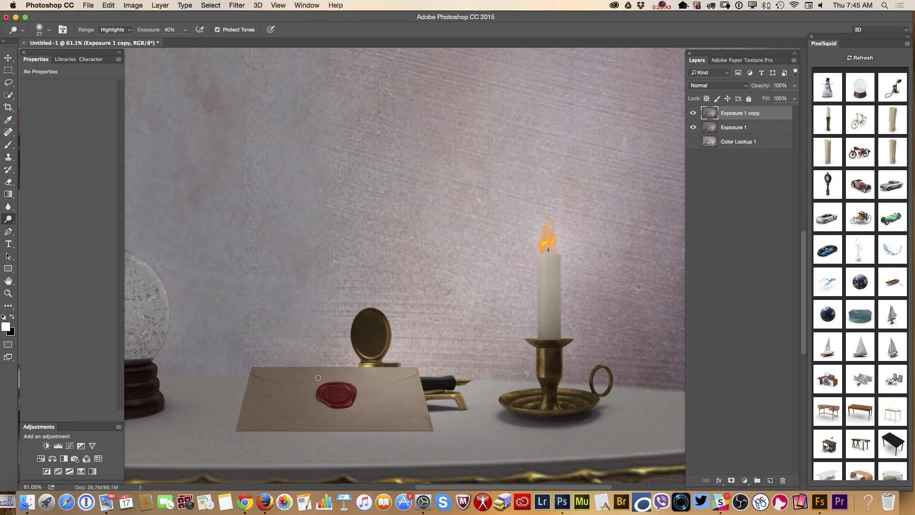
{"action": "right_click", "coordinate": [340, 383]}
{"action": "left_click_drag", "start_coordinate": [402, 368], "coordinate": [400, 368]}
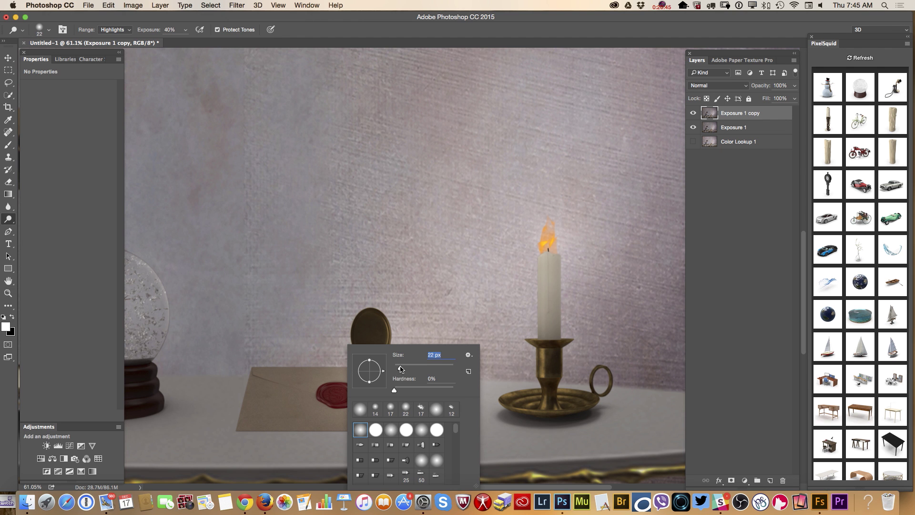
{"action": "left_click", "coordinate": [330, 388]}
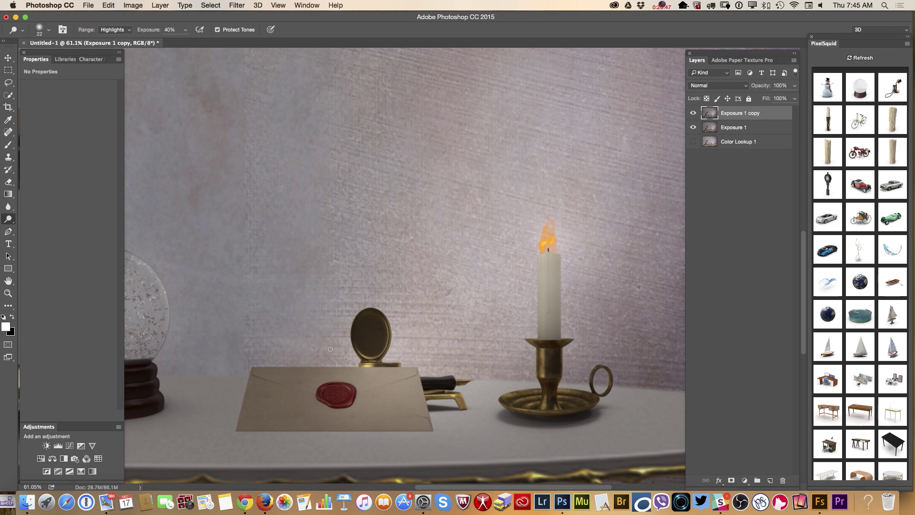
Step: Switch the Dodge range to Shadows and brighten the wax seal, the compass lid, the pen stand and the brass candle holder
{"action": "left_click", "coordinate": [117, 30]}
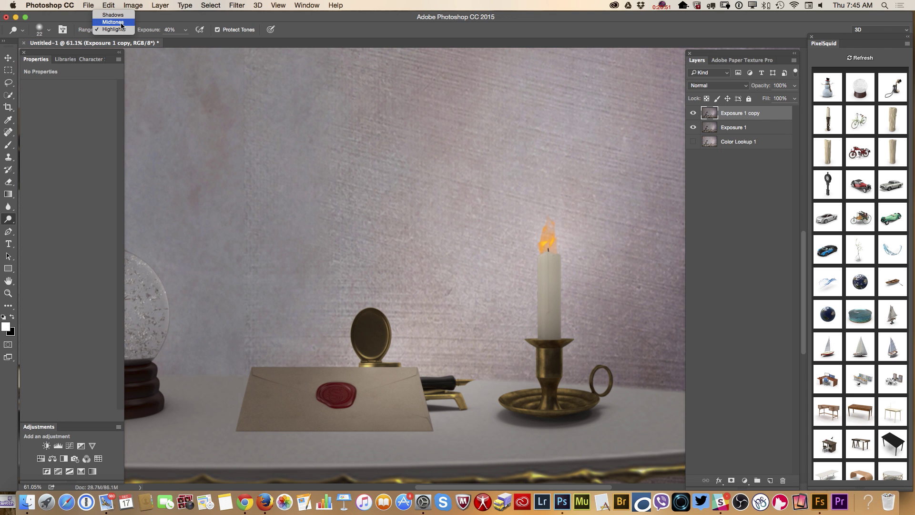
{"action": "left_click", "coordinate": [123, 14]}
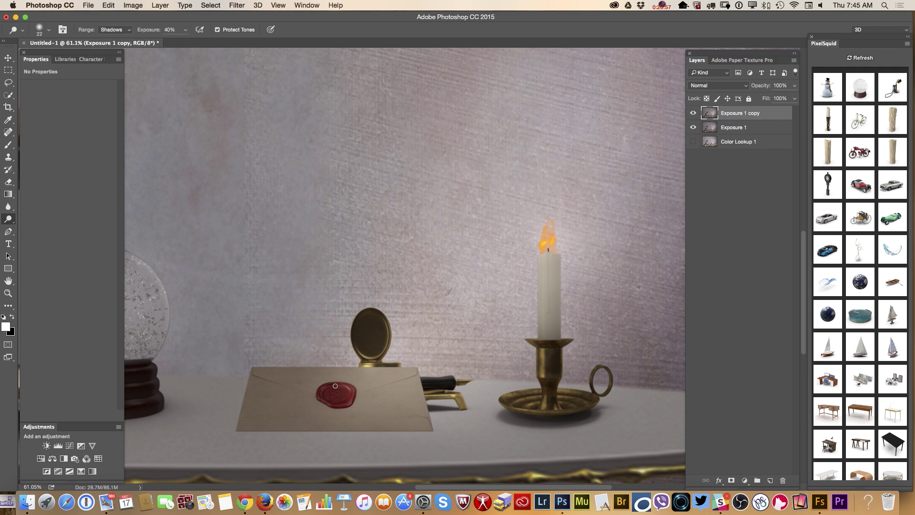
{"action": "mouse_move", "coordinate": [344, 389]}
{"action": "left_mouse_down"}
{"action": "mouse_move", "coordinate": [348, 400]}
{"action": "mouse_move", "coordinate": [329, 391]}
{"action": "mouse_move", "coordinate": [349, 401]}
{"action": "left_mouse_up"}
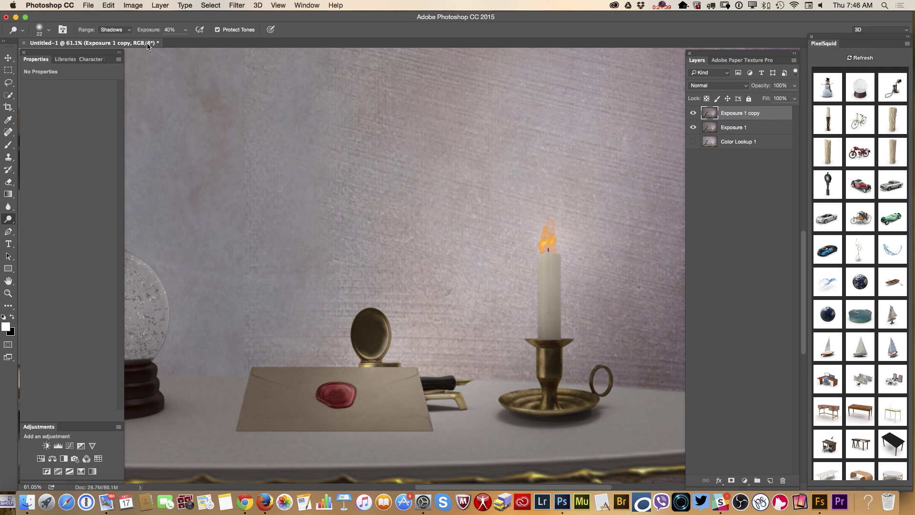
Step: Raise the Dodge exposure to 100% and brighten the shadows at the base of the candle flame
{"action": "left_click", "coordinate": [185, 30]}
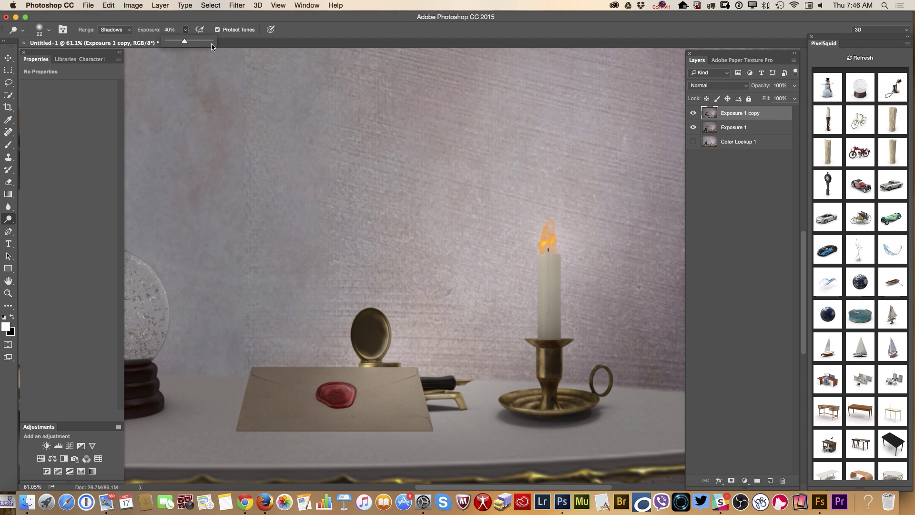
{"action": "left_click_drag", "start_coordinate": [185, 42], "coordinate": [214, 42]}
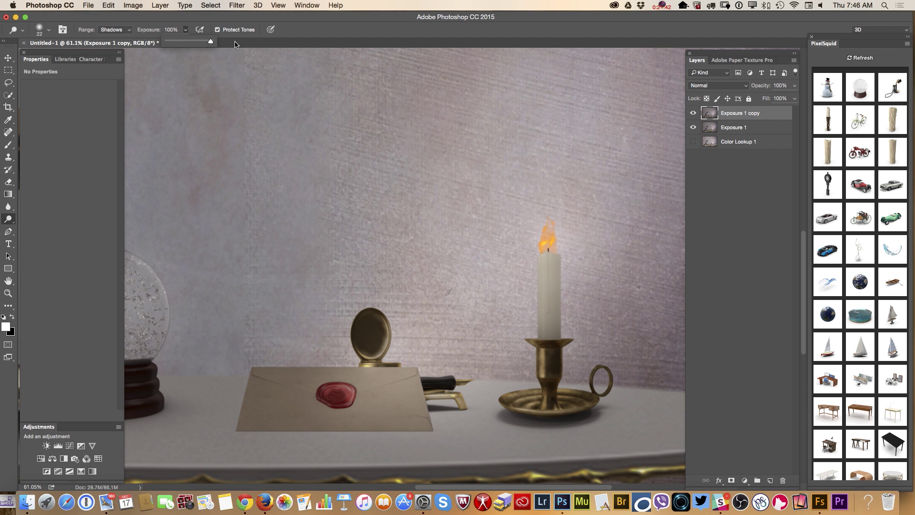
{"action": "left_click", "coordinate": [546, 248]}
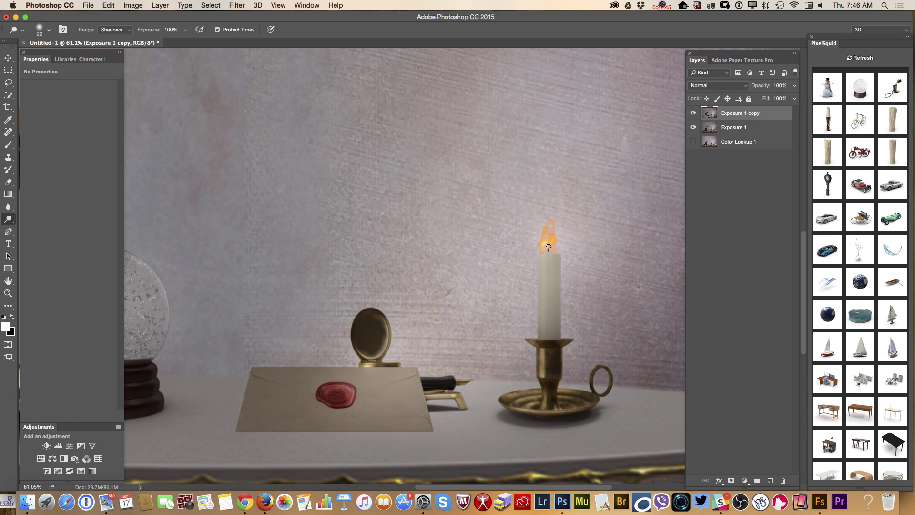
Step: Switch the Dodge range to Highlights, try brightening the flame's base at 100% exposure, and undo that stroke
{"action": "left_click", "coordinate": [120, 30]}
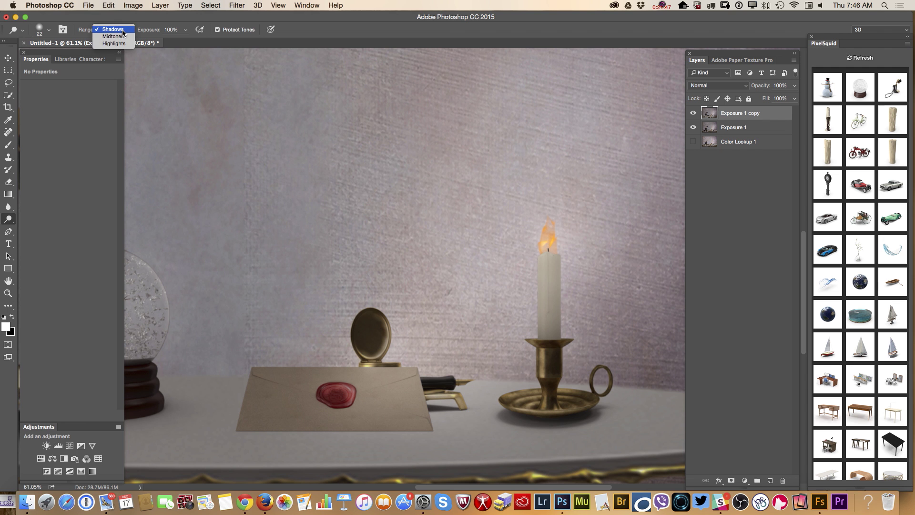
{"action": "left_click", "coordinate": [118, 43]}
{"action": "left_click_drag", "start_coordinate": [555, 244], "coordinate": [545, 242]}
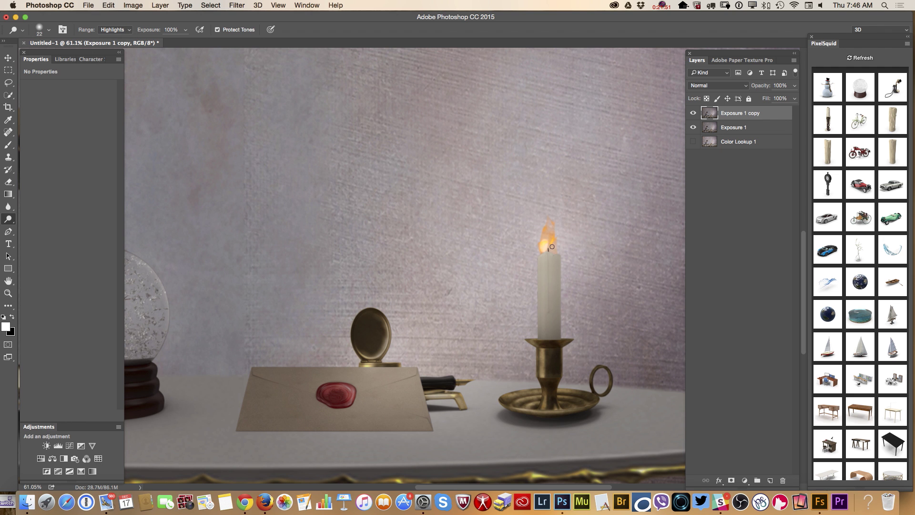
{"action": "left_click", "coordinate": [109, 6]}
{"action": "left_click", "coordinate": [200, 40]}
Step: Dodge the flame's base at a lower exposure, and brighten the candle's upper end at 3% exposure
{"action": "left_click_drag", "start_coordinate": [186, 29], "coordinate": [147, 44]}
{"action": "left_click", "coordinate": [545, 243]}
{"action": "left_click_drag", "start_coordinate": [546, 243], "coordinate": [551, 259]}
{"action": "left_click", "coordinate": [186, 30]}
{"action": "left_click_drag", "start_coordinate": [184, 45], "coordinate": [180, 44]}
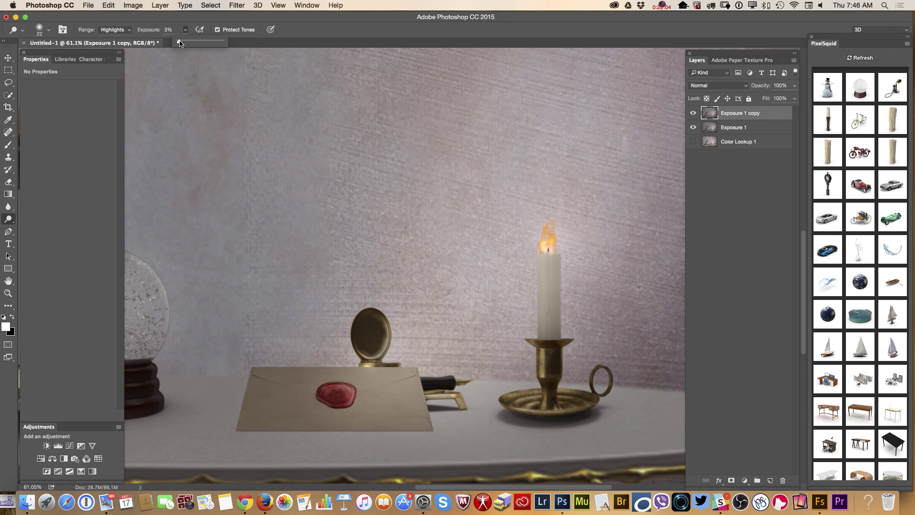
{"action": "left_click", "coordinate": [549, 257]}
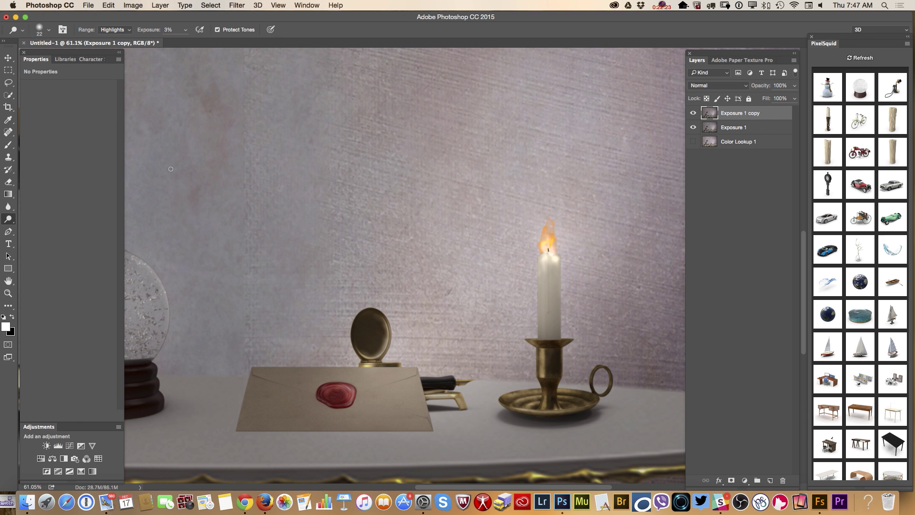
Step: Step backward repeatedly through the recent dodge strokes on the Exposure 1 copy layer
{"action": "left_click", "coordinate": [105, 7]}
{"action": "left_click", "coordinate": [116, 35]}
{"action": "left_click", "coordinate": [109, 6]}
{"action": "left_click", "coordinate": [118, 35]}
{"action": "left_click", "coordinate": [109, 6]}
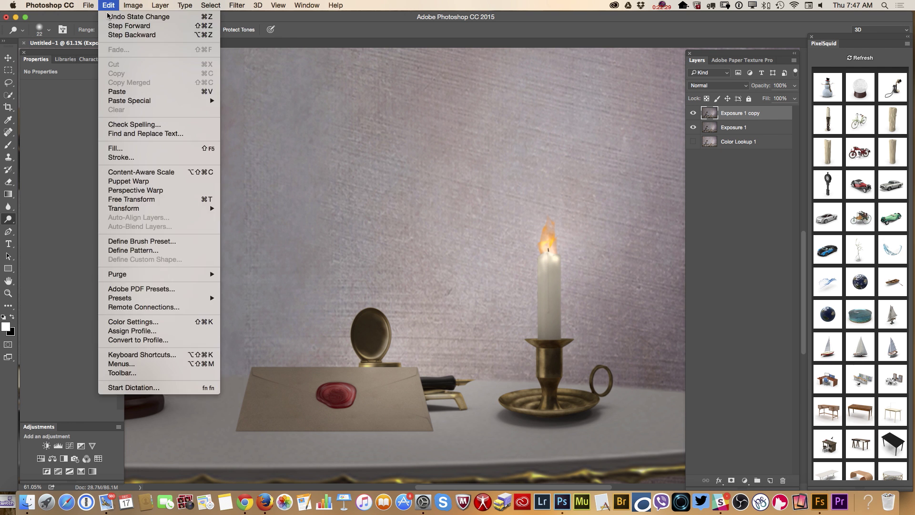
{"action": "left_click", "coordinate": [119, 36]}
{"action": "left_click", "coordinate": [108, 6]}
{"action": "left_click", "coordinate": [119, 35]}
{"action": "left_click", "coordinate": [108, 6]}
{"action": "left_click", "coordinate": [119, 35]}
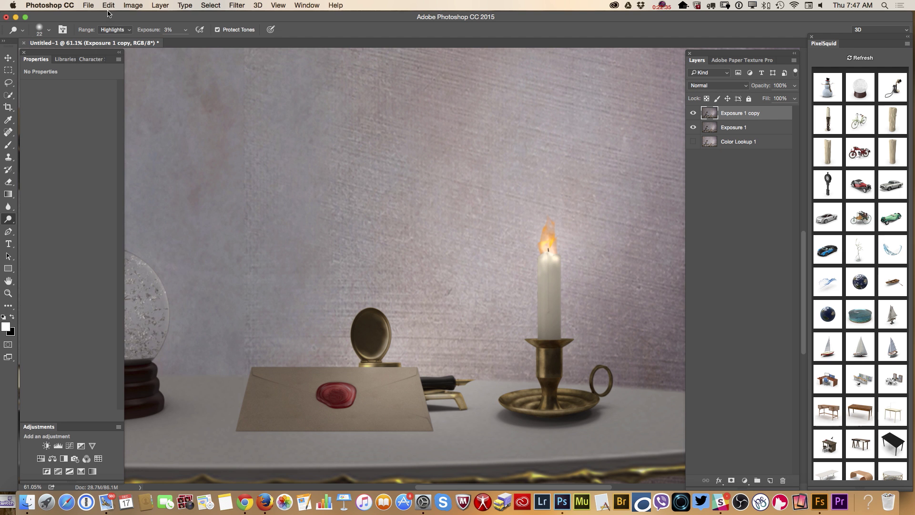
{"action": "left_click", "coordinate": [109, 5]}
{"action": "left_click", "coordinate": [115, 34]}
{"action": "left_click", "coordinate": [108, 6]}
{"action": "left_click", "coordinate": [119, 35]}
Step: Delete the dodged Exposure 1 copy layer and make a fresh duplicate of the Exposure 1 layer
{"action": "left_click", "coordinate": [694, 113]}
{"action": "left_click", "coordinate": [694, 113]}
{"action": "left_click_drag", "start_coordinate": [763, 116], "coordinate": [782, 481]}
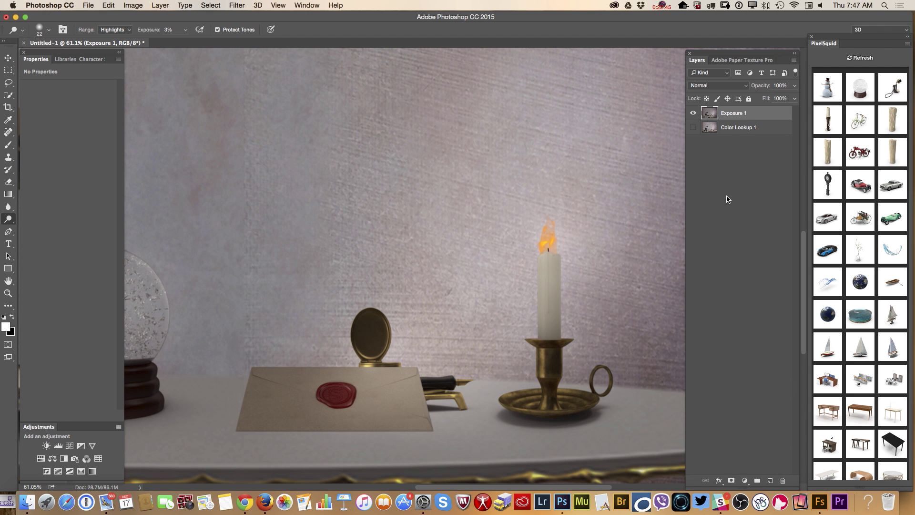
{"action": "left_click_drag", "start_coordinate": [770, 112], "coordinate": [771, 481]}
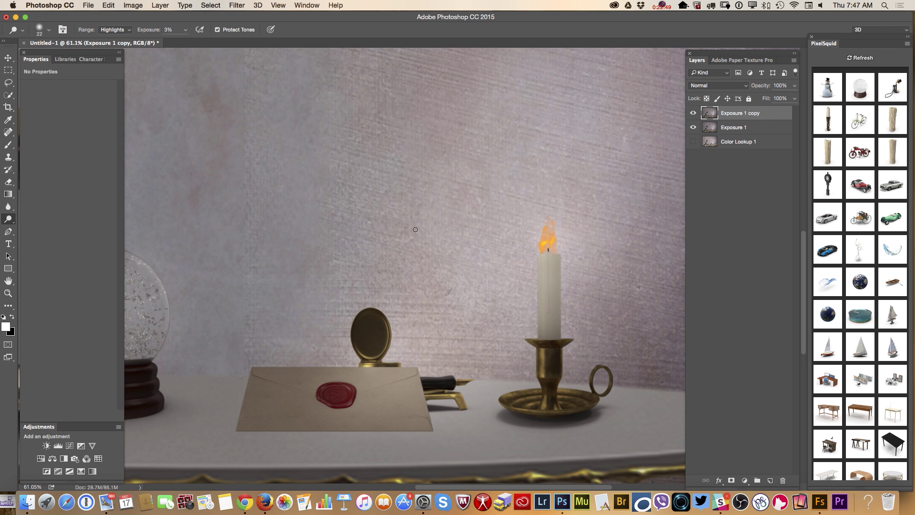
Step: Set the Dodge range to Shadows and the exposure to 13%, and brighten the wax seal and the compass base behind the envelope
{"action": "left_click", "coordinate": [113, 30]}
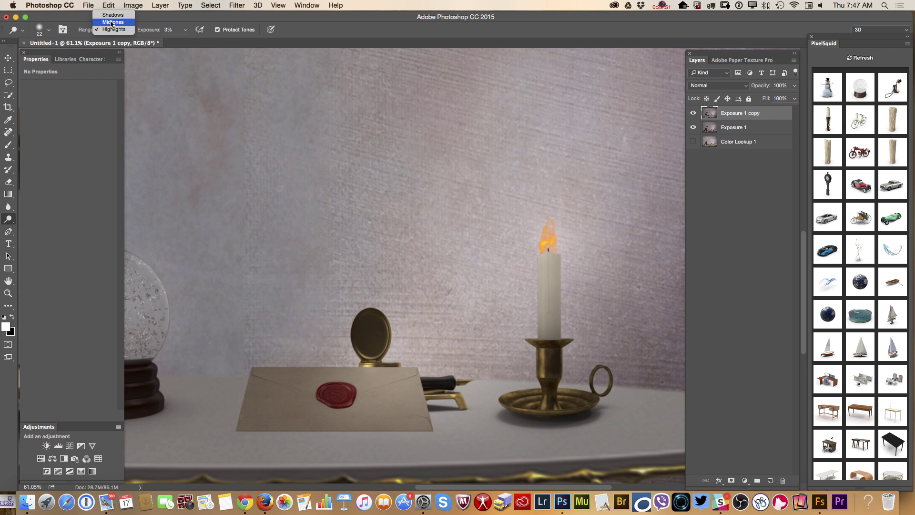
{"action": "left_click", "coordinate": [119, 24]}
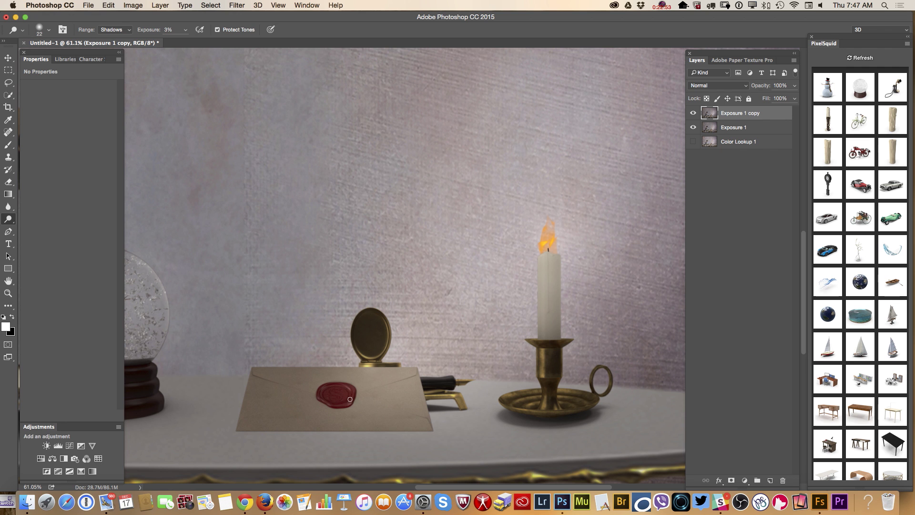
{"action": "left_click", "coordinate": [186, 29]}
{"action": "left_click_drag", "start_coordinate": [186, 43], "coordinate": [195, 44]}
{"action": "left_click", "coordinate": [343, 390]}
{"action": "left_click", "coordinate": [172, 29]}
{"action": "left_click", "coordinate": [185, 31]}
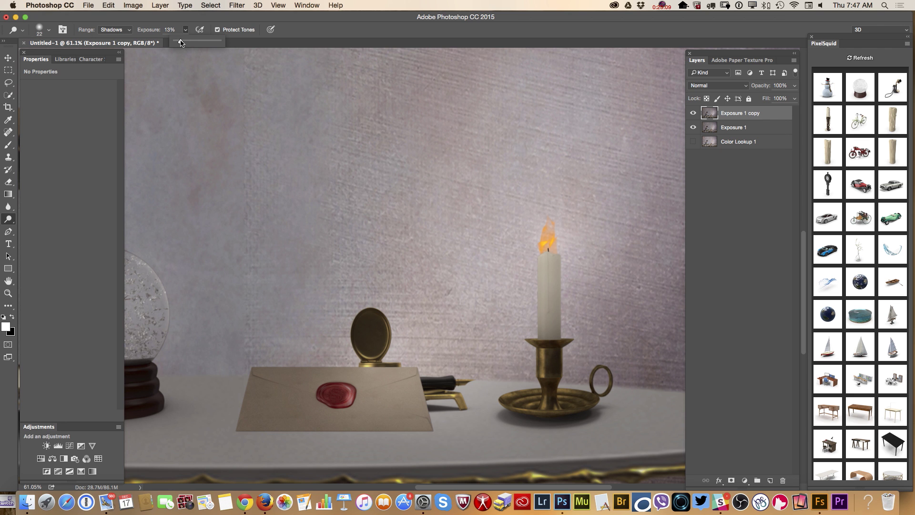
{"action": "left_click", "coordinate": [367, 365]}
Step: Reduce the Dodge brush to 11 px, raise the exposure to 40%, and brighten the shadows of the pen stand and the candle holder's stem
{"action": "right_click", "coordinate": [454, 330]}
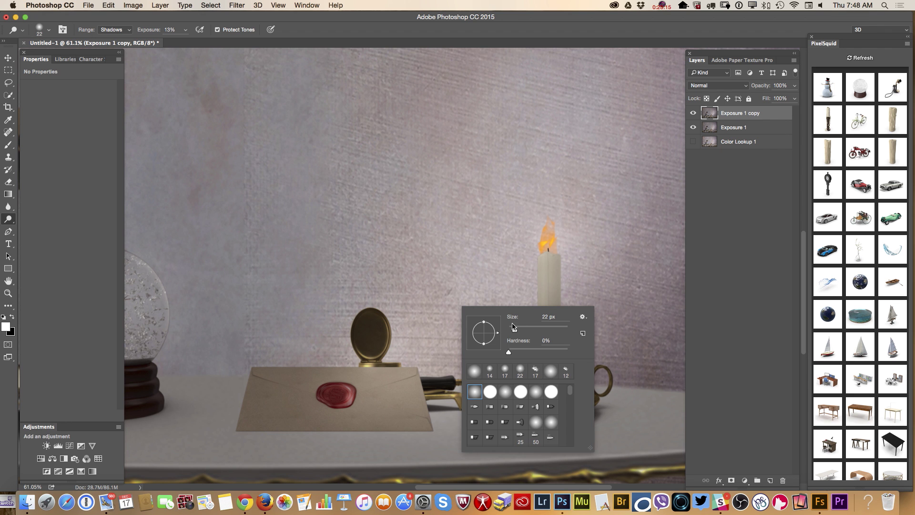
{"action": "left_click_drag", "start_coordinate": [515, 330], "coordinate": [516, 330]}
{"action": "left_click", "coordinate": [449, 395]}
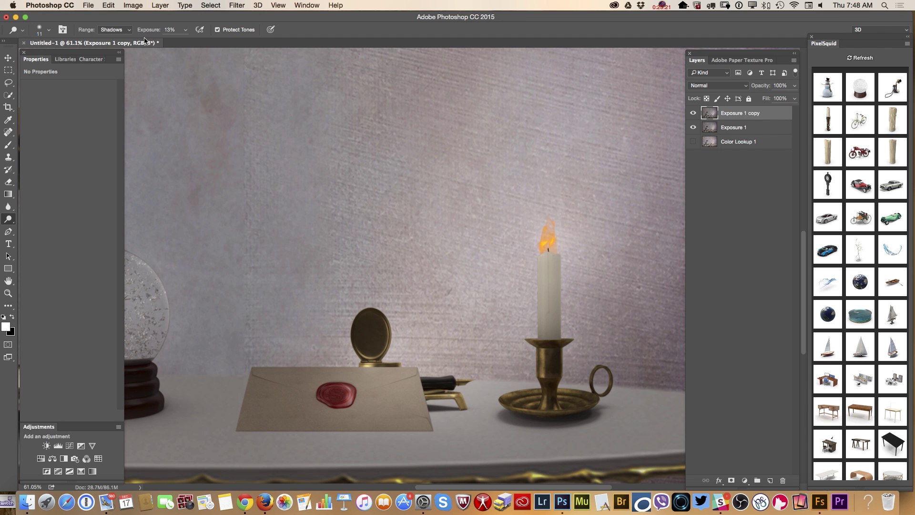
{"action": "left_click", "coordinate": [185, 30]}
{"action": "left_click_drag", "start_coordinate": [183, 41], "coordinate": [197, 42]}
{"action": "left_click", "coordinate": [453, 396]}
{"action": "left_click_drag", "start_coordinate": [541, 358], "coordinate": [543, 372]}
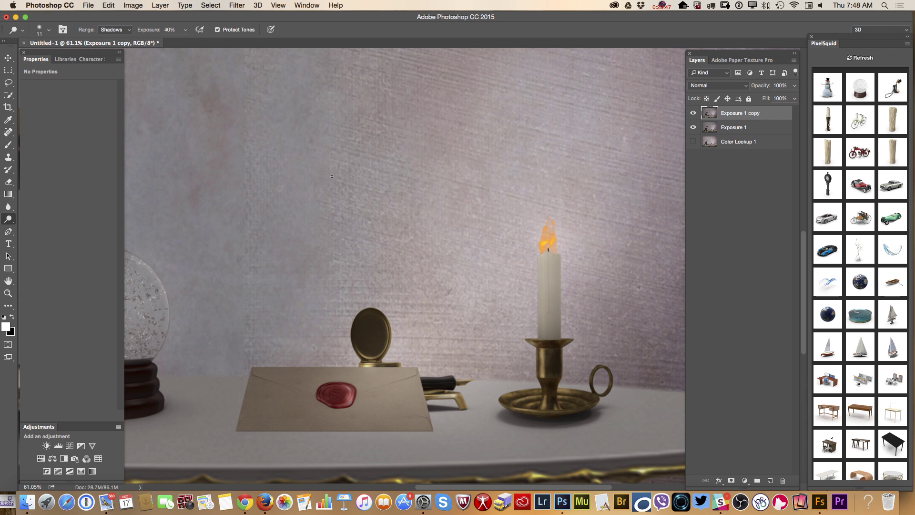
Step: Dodge the candle flame's highlights at 1% exposure with the brush enlarged to 15 px
{"action": "left_click", "coordinate": [113, 29]}
{"action": "left_click", "coordinate": [114, 43]}
{"action": "left_click", "coordinate": [185, 31]}
{"action": "left_click_drag", "start_coordinate": [184, 41], "coordinate": [168, 44]}
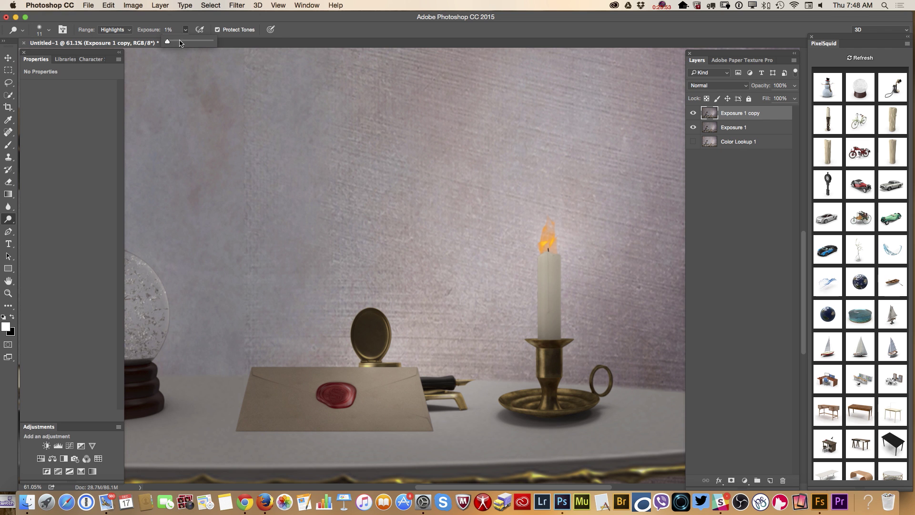
{"action": "left_click", "coordinate": [548, 233]}
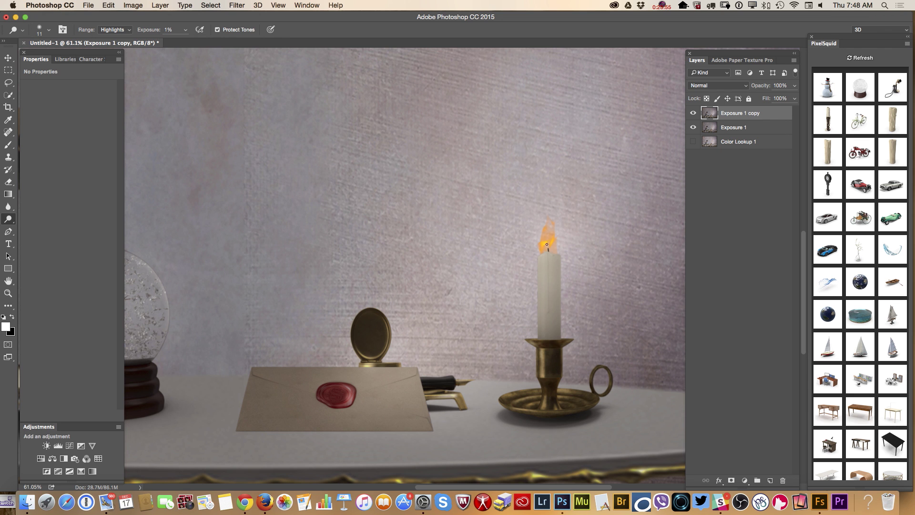
{"action": "right_click", "coordinate": [547, 243]}
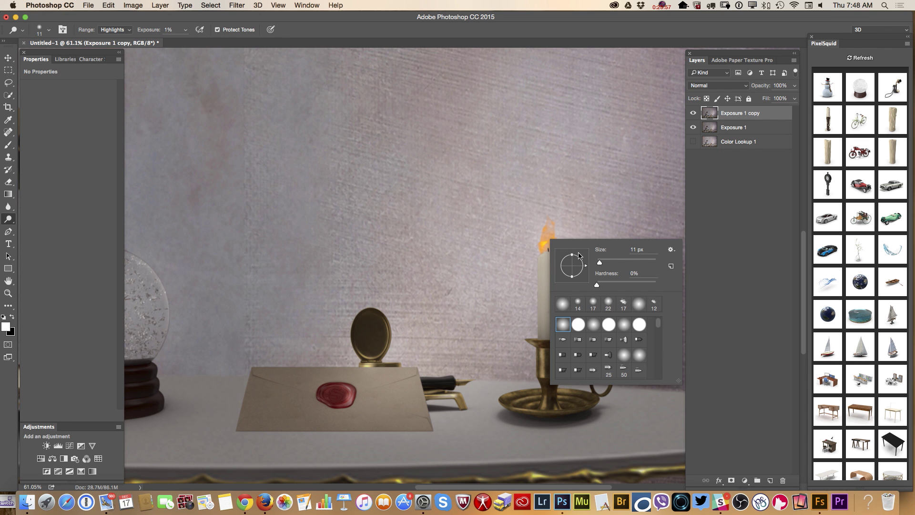
{"action": "left_click_drag", "start_coordinate": [600, 265], "coordinate": [602, 265]}
{"action": "left_click", "coordinate": [543, 247]}
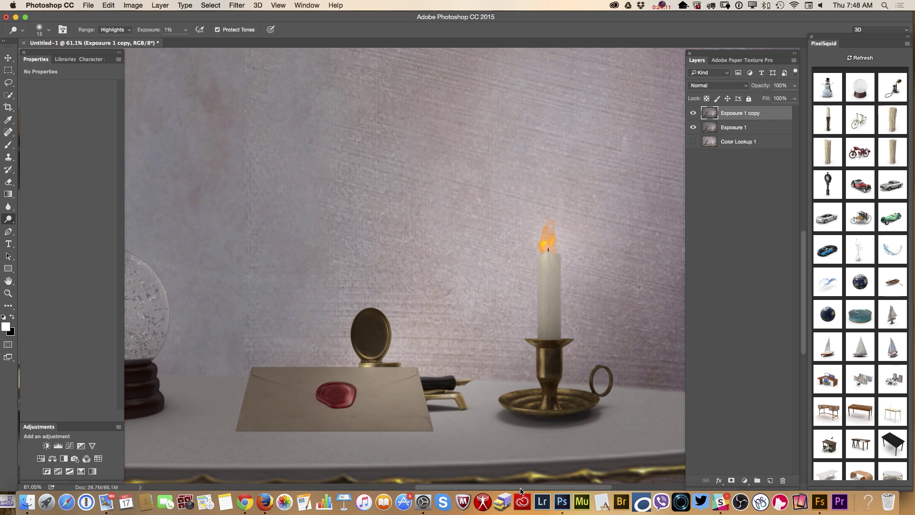
Step: Dodge the highlights of the telephone's brass neck and rotary dial at 12% exposure, using a 25 px brush for the dial
{"action": "scroll", "coordinate": [477, 476], "scroll_direction": "left", "scroll_amount": 10}
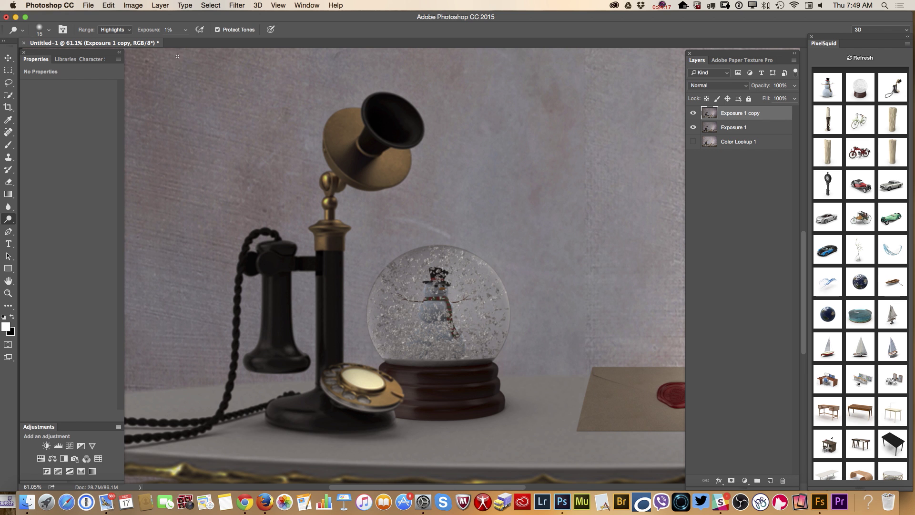
{"action": "left_click", "coordinate": [185, 30]}
{"action": "left_click_drag", "start_coordinate": [186, 43], "coordinate": [190, 43]}
{"action": "left_click", "coordinate": [327, 180]}
{"action": "right_click", "coordinate": [395, 356]}
{"action": "left_click", "coordinate": [450, 368]}
{"action": "left_click", "coordinate": [387, 393]}
{"action": "mouse_move", "coordinate": [398, 394]}
{"action": "left_mouse_down"}
{"action": "mouse_move", "coordinate": [372, 405]}
{"action": "mouse_move", "coordinate": [389, 399]}
{"action": "mouse_move", "coordinate": [394, 381]}
{"action": "mouse_move", "coordinate": [398, 395]}
{"action": "mouse_move", "coordinate": [373, 396]}
{"action": "mouse_move", "coordinate": [387, 400]}
{"action": "mouse_move", "coordinate": [387, 379]}
{"action": "mouse_move", "coordinate": [383, 404]}
{"action": "left_mouse_up"}
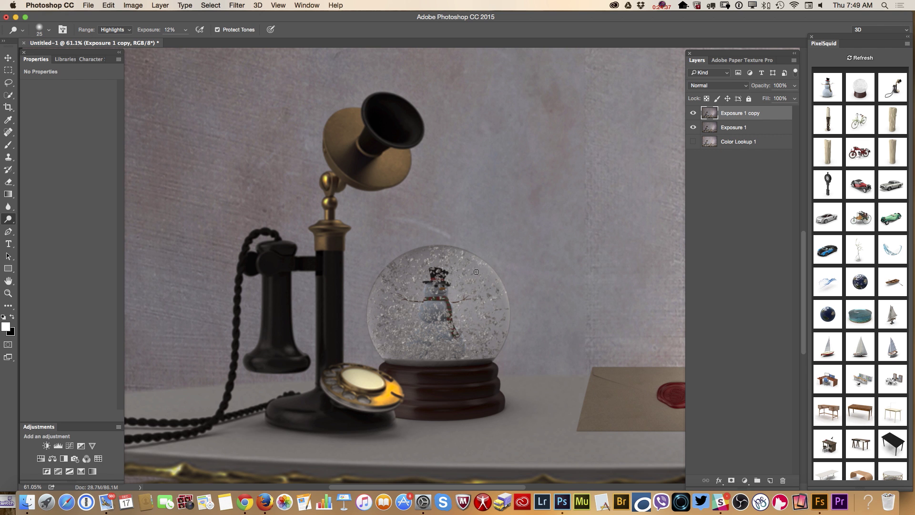
Step: Lower the Dodge exposure to 2% and brighten the highlights in the snow globe's glass
{"action": "left_click", "coordinate": [185, 30]}
{"action": "left_click_drag", "start_coordinate": [185, 42], "coordinate": [180, 42]}
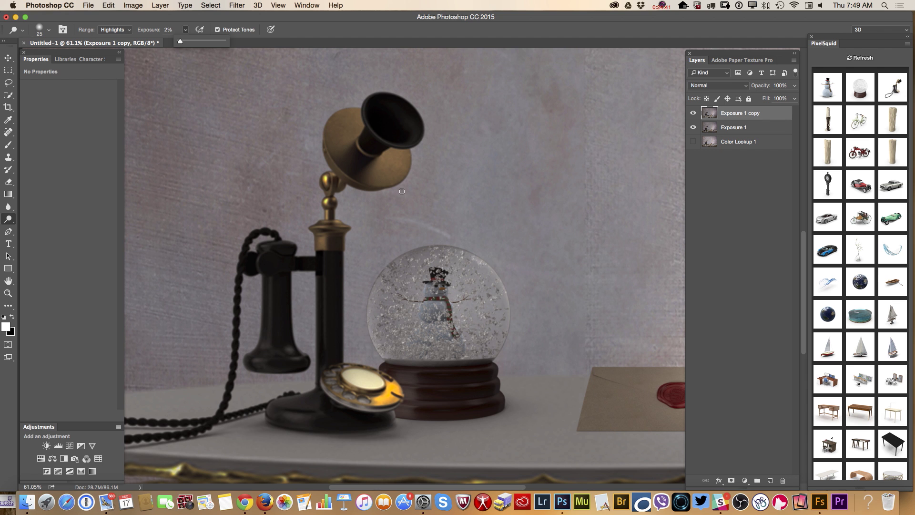
{"action": "left_click", "coordinate": [472, 267]}
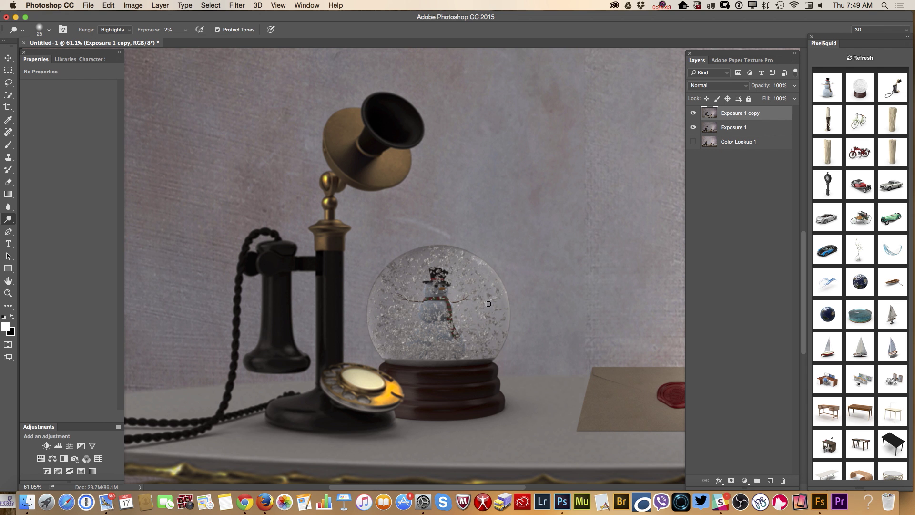
Step: Enlarge the Dodge brush to 46 px, brighten the snow globe's midtones, and compare the result with the Exposure 1 copy layer hidden
{"action": "right_click", "coordinate": [456, 243]}
{"action": "left_click", "coordinate": [518, 271]}
{"action": "left_click", "coordinate": [119, 30]}
{"action": "left_click", "coordinate": [118, 29]}
{"action": "left_click", "coordinate": [112, 15]}
{"action": "left_click", "coordinate": [114, 30]}
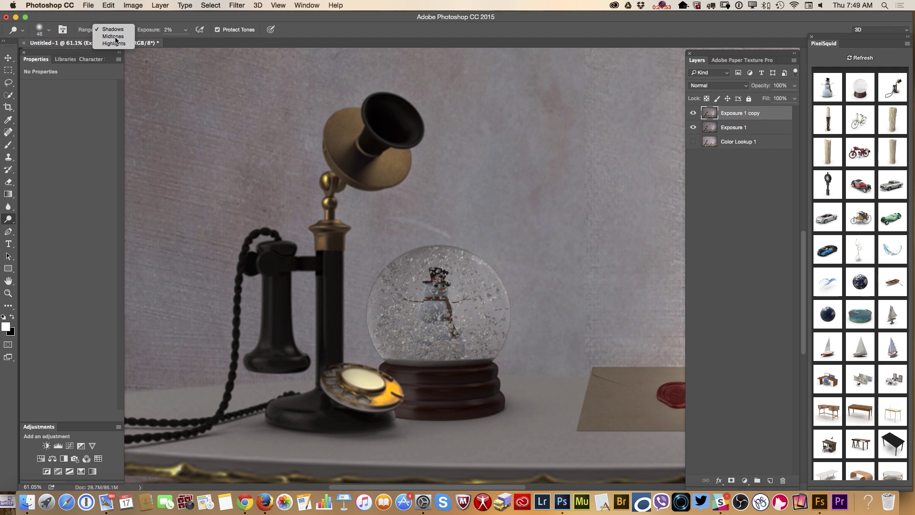
{"action": "left_click", "coordinate": [113, 39]}
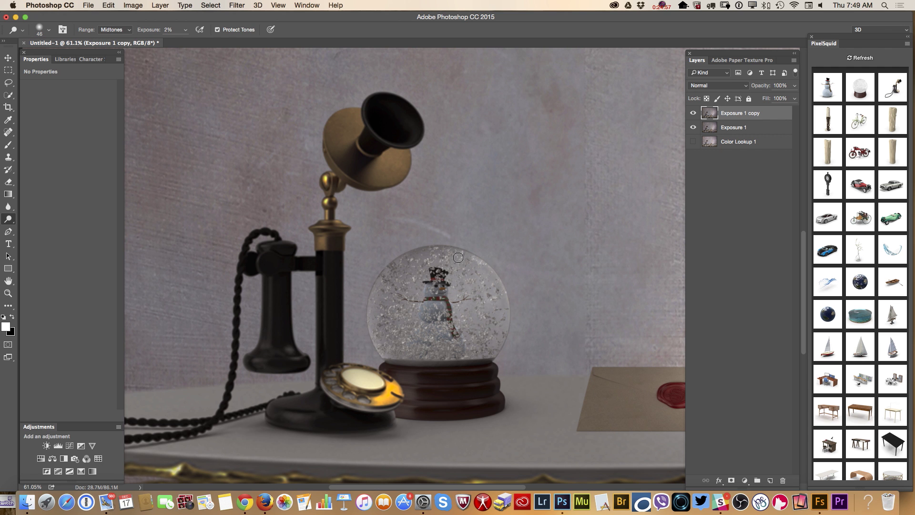
{"action": "left_click", "coordinate": [693, 113]}
{"action": "left_click", "coordinate": [693, 113]}
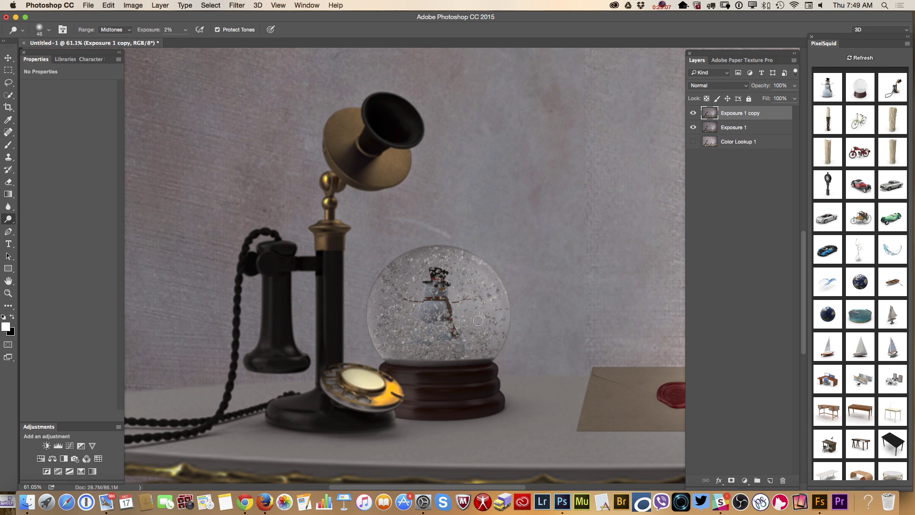
Step: Reduce the Dodge brush to 17 px and brighten the midtones of the envelope's wax seal at 2% exposure
{"action": "key", "text": "z"}
{"action": "left_click_drag", "start_coordinate": [469, 348], "coordinate": [420, 335]}
{"action": "left_click_drag", "start_coordinate": [546, 365], "coordinate": [558, 365]}
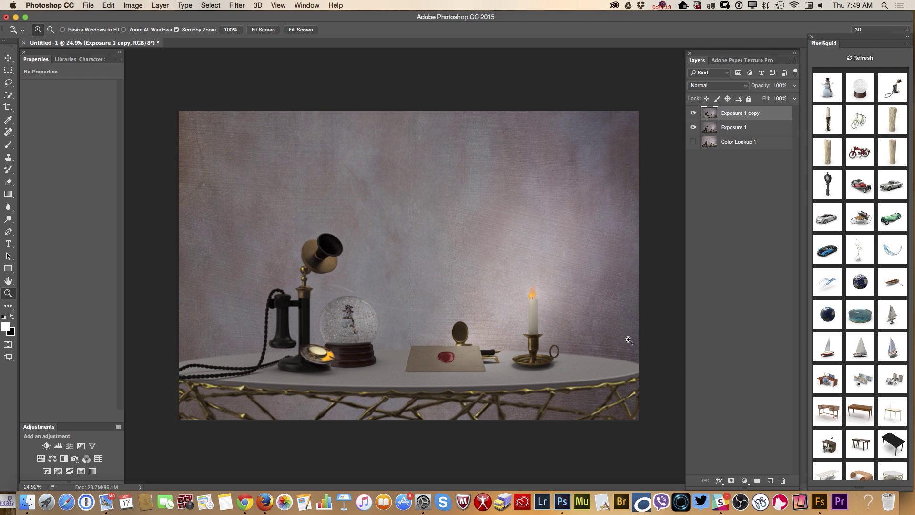
{"action": "mouse_move", "coordinate": [552, 370]}
{"action": "left_mouse_down"}
{"action": "mouse_move", "coordinate": [572, 369]}
{"action": "mouse_move", "coordinate": [564, 371]}
{"action": "left_mouse_up"}
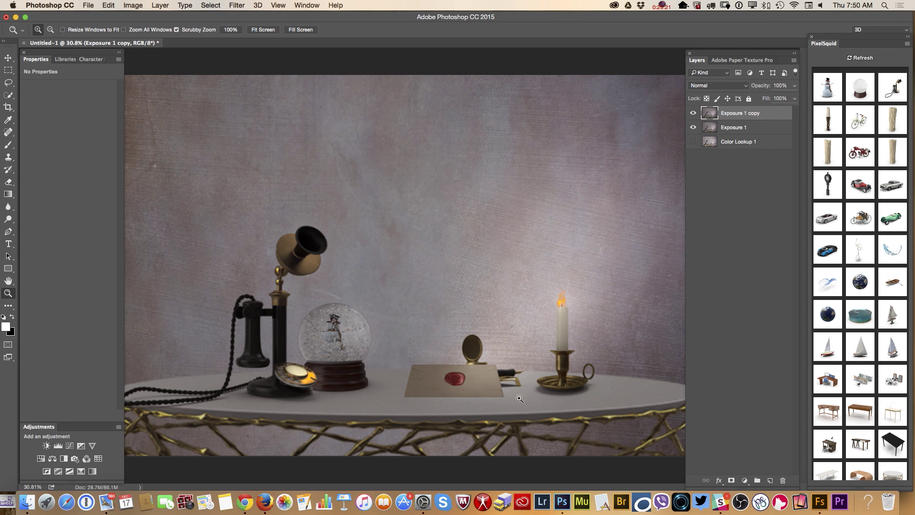
{"action": "left_click_drag", "start_coordinate": [470, 391], "coordinate": [508, 388]}
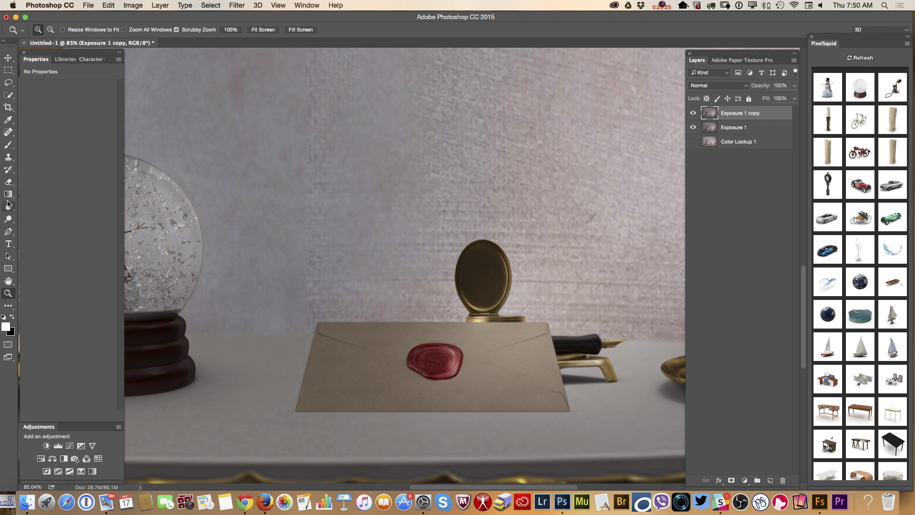
{"action": "left_click", "coordinate": [9, 219]}
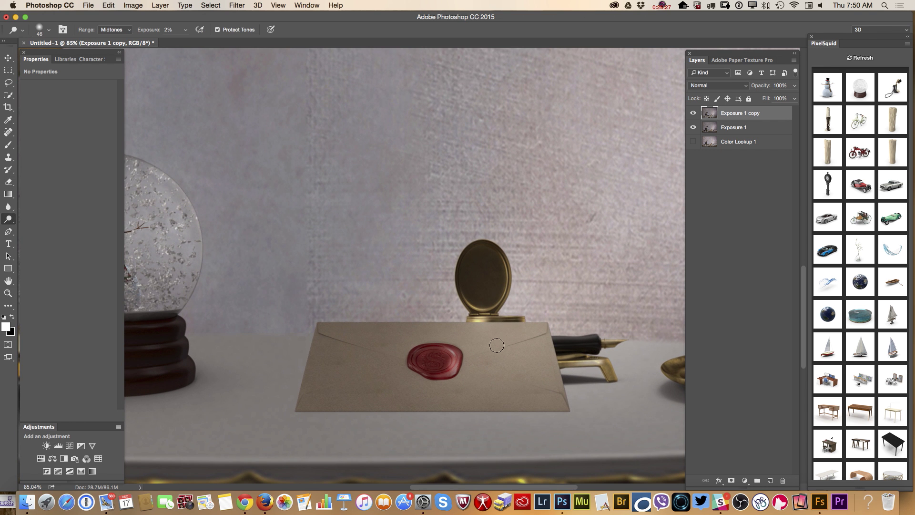
{"action": "left_click", "coordinate": [8, 221]}
{"action": "left_click", "coordinate": [46, 218]}
{"action": "right_click", "coordinate": [481, 365]}
{"action": "left_click_drag", "start_coordinate": [552, 368], "coordinate": [543, 368]}
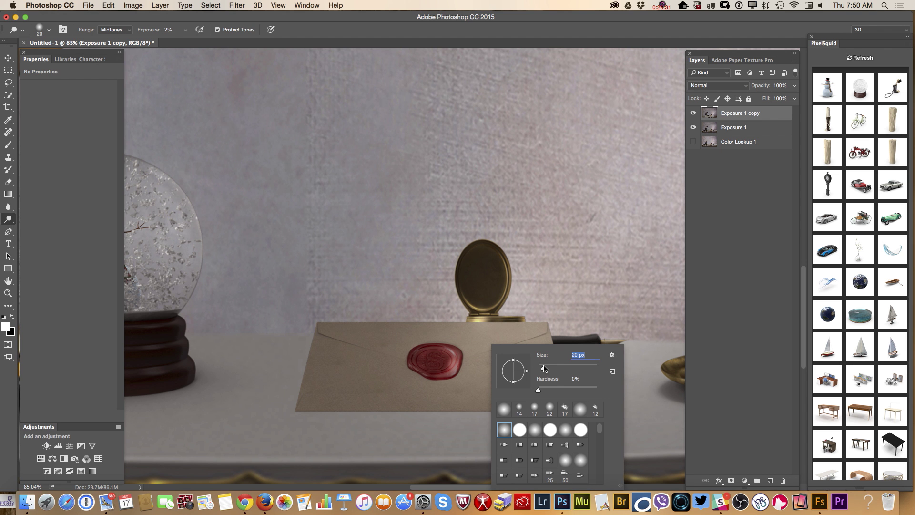
{"action": "left_click", "coordinate": [426, 355]}
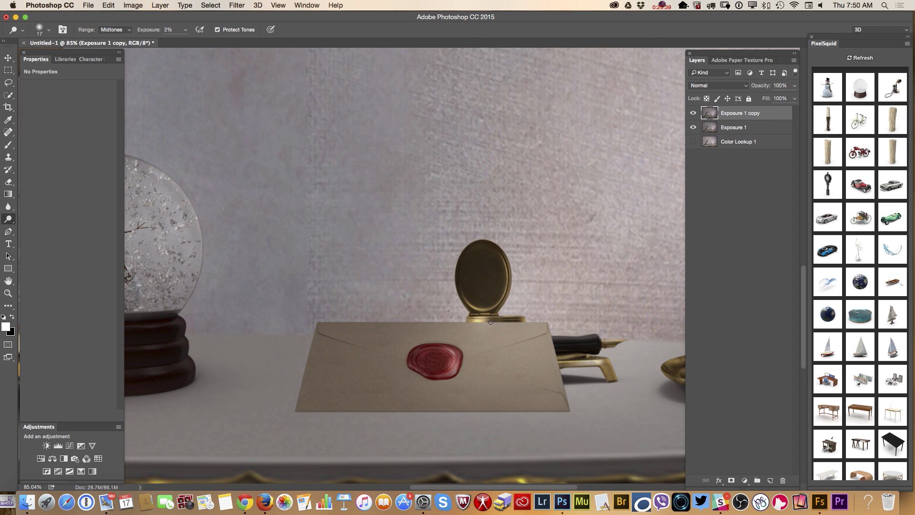
Step: Add a layer mask to Exposure 1 copy and tone down the overbright telephone dial with a 23% opacity gradient
{"action": "left_click", "coordinate": [8, 294]}
{"action": "left_click_drag", "start_coordinate": [447, 332], "coordinate": [395, 309]}
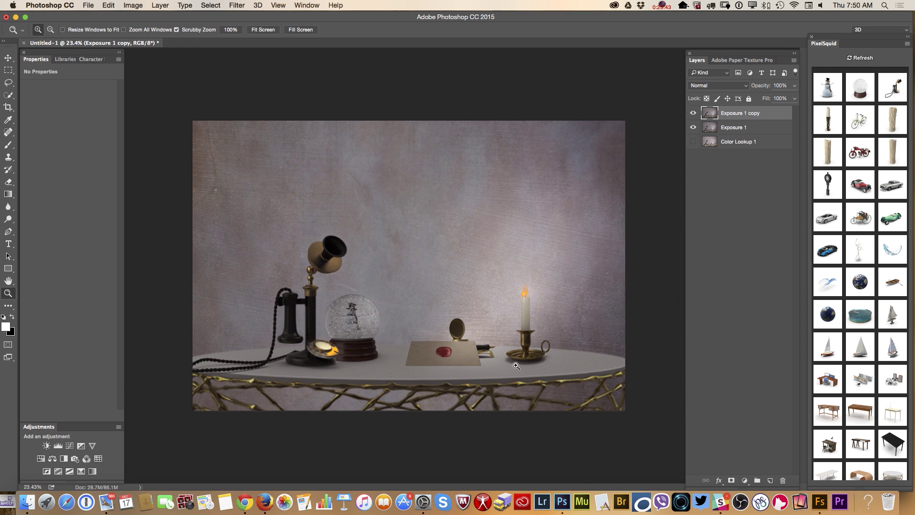
{"action": "left_click_drag", "start_coordinate": [531, 352], "coordinate": [533, 354]}
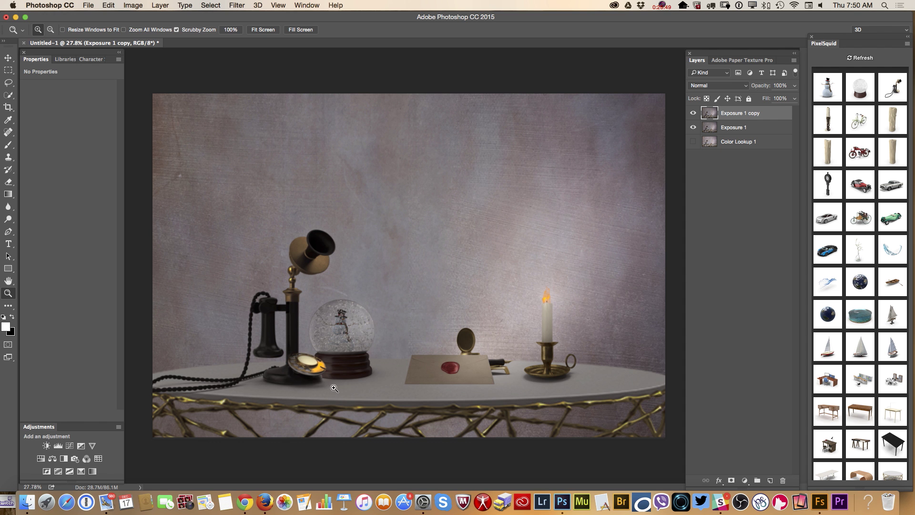
{"action": "left_click_drag", "start_coordinate": [320, 374], "coordinate": [334, 391]}
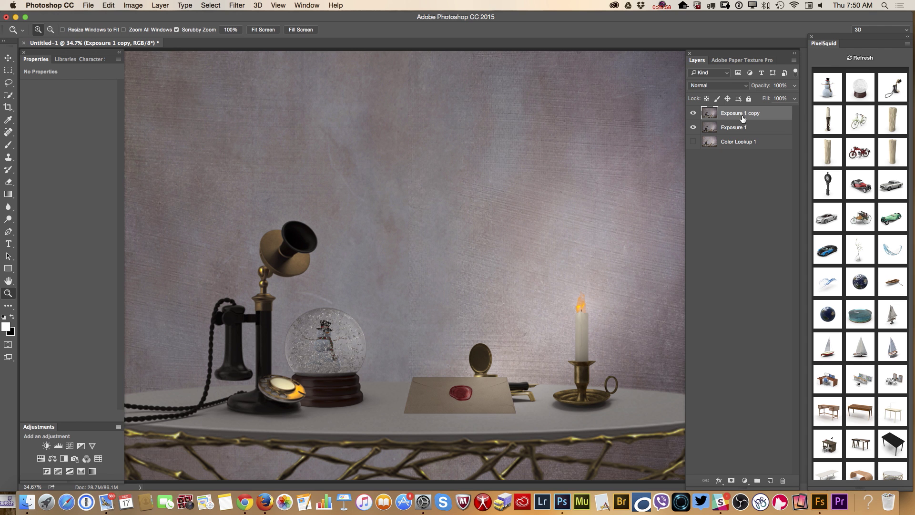
{"action": "left_click", "coordinate": [732, 481]}
{"action": "left_click_drag", "start_coordinate": [8, 194], "coordinate": [25, 202]}
{"action": "left_click", "coordinate": [38, 193]}
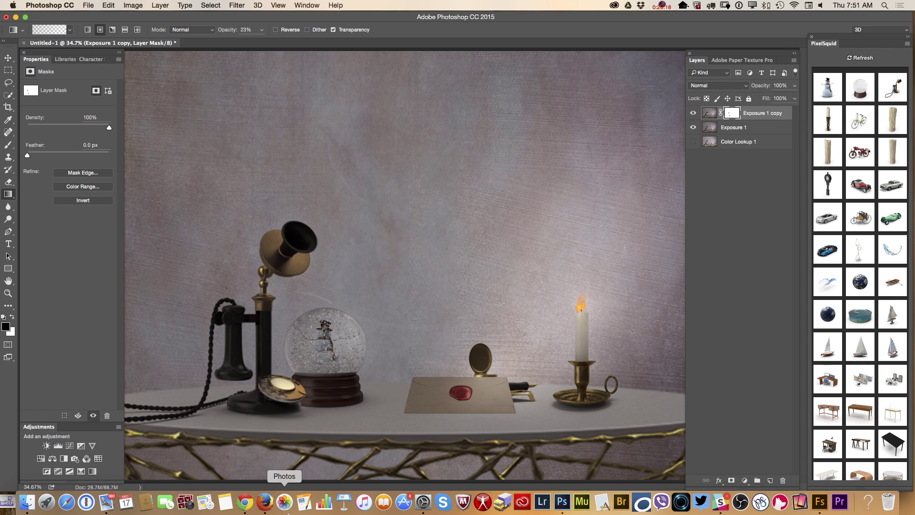
Step: Flatten the image, discarding the hidden layers, and view the whole composition
{"action": "left_click", "coordinate": [793, 60]}
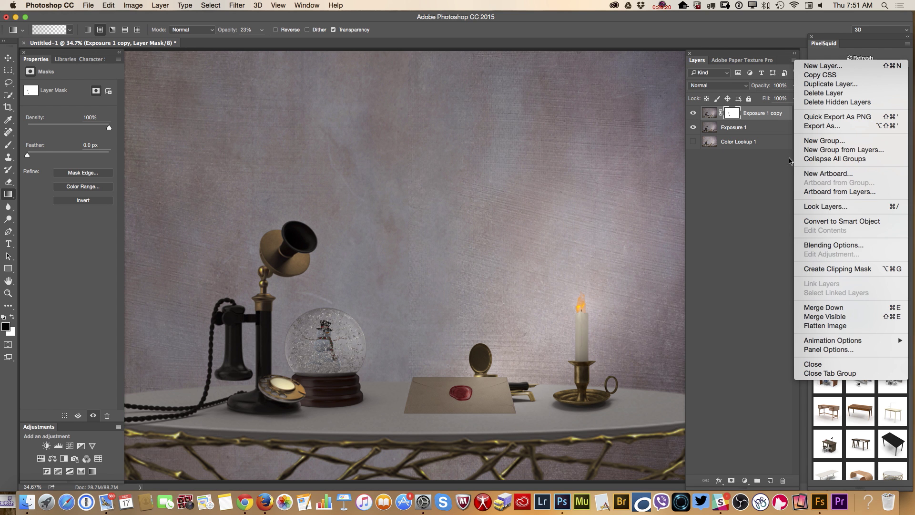
{"action": "left_click", "coordinate": [818, 326]}
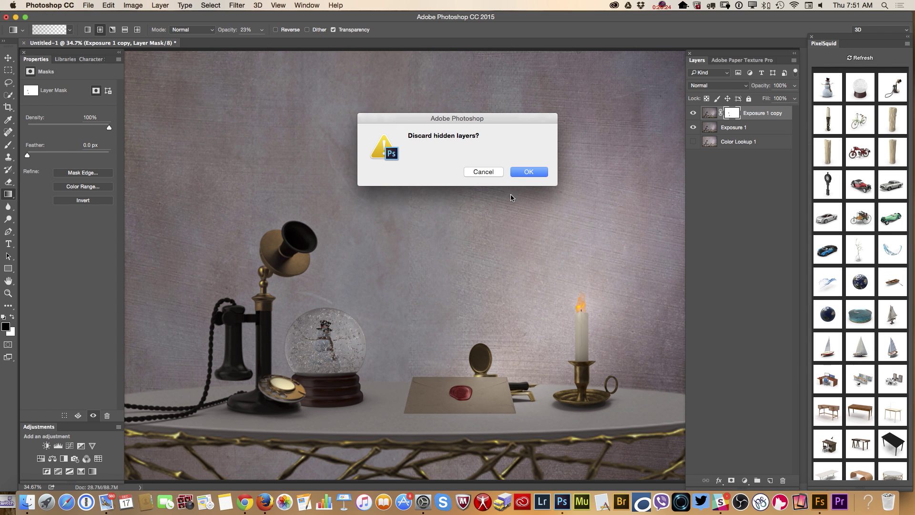
{"action": "left_click", "coordinate": [528, 172]}
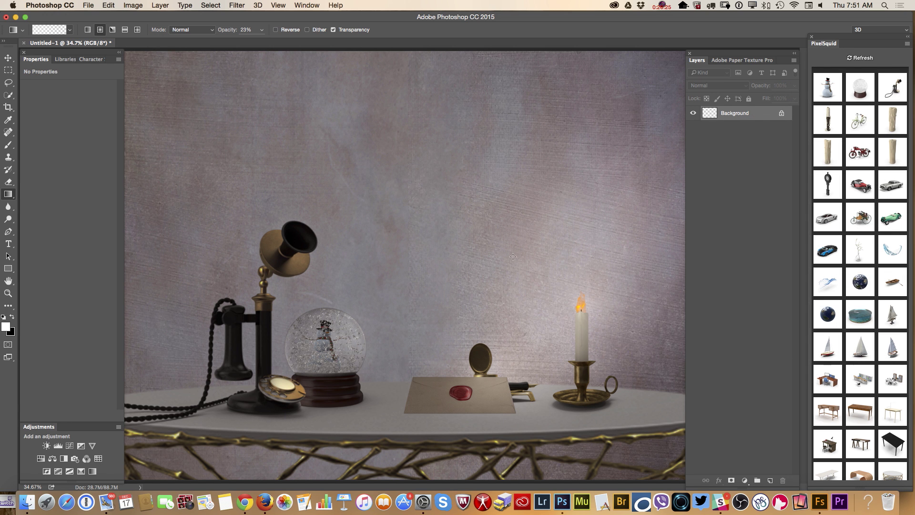
{"action": "left_click", "coordinate": [8, 293]}
{"action": "mouse_move", "coordinate": [400, 330]}
{"action": "left_mouse_down"}
{"action": "mouse_move", "coordinate": [362, 331]}
{"action": "mouse_move", "coordinate": [391, 334]}
{"action": "left_mouse_up"}
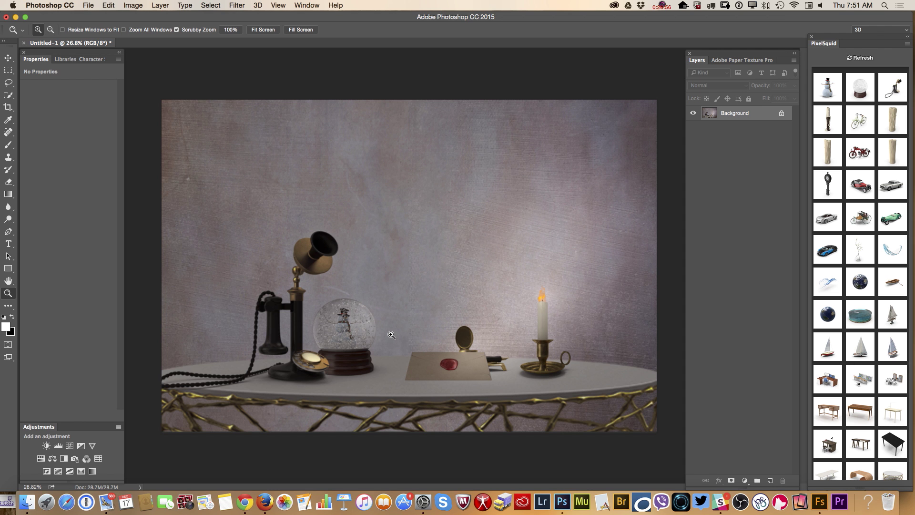
Step: Switch to Chrome to view the PixelSquid home page, and return to Photoshop
{"action": "left_click", "coordinate": [244, 502]}
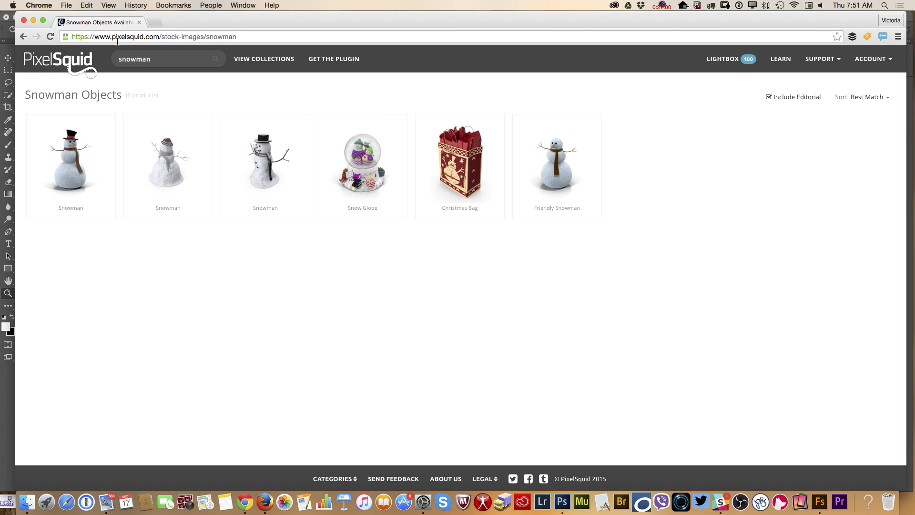
{"action": "left_click", "coordinate": [79, 59]}
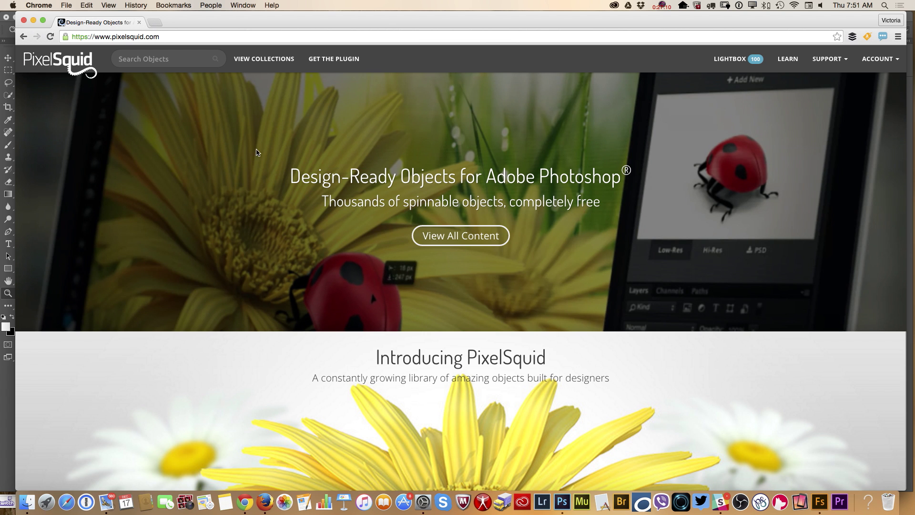
{"action": "left_click", "coordinate": [562, 502]}
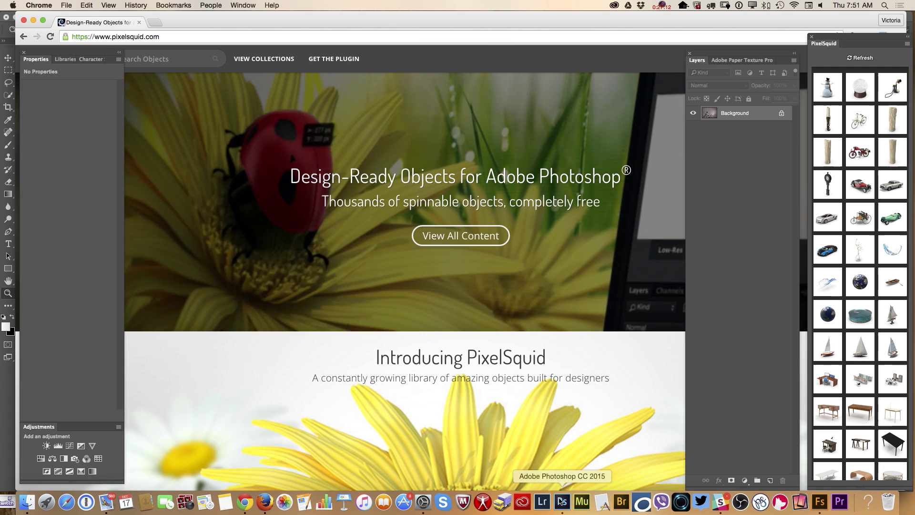